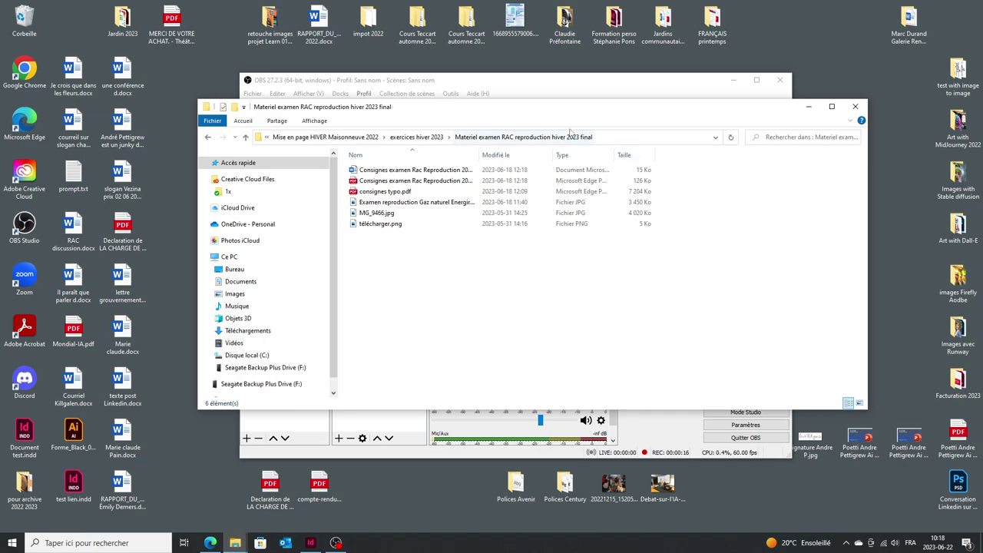
# Display the exam material folder's files as extra-large thumbnails and look over the six items
pyautogui.moveTo(567, 109); pyautogui.dragTo(538, 119)
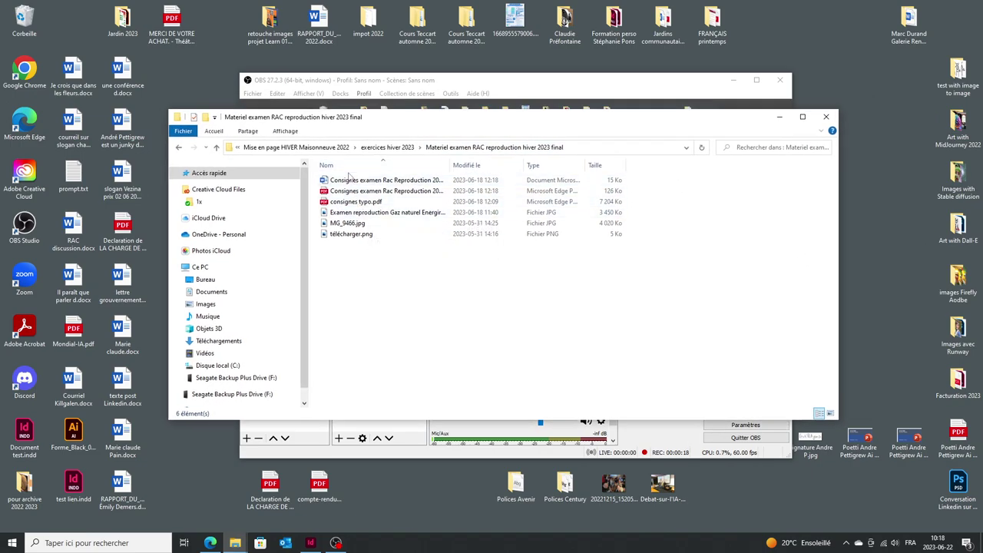
pyautogui.rightClick(403, 275)
pyautogui.moveTo(472, 281)
pyautogui.click(567, 282)
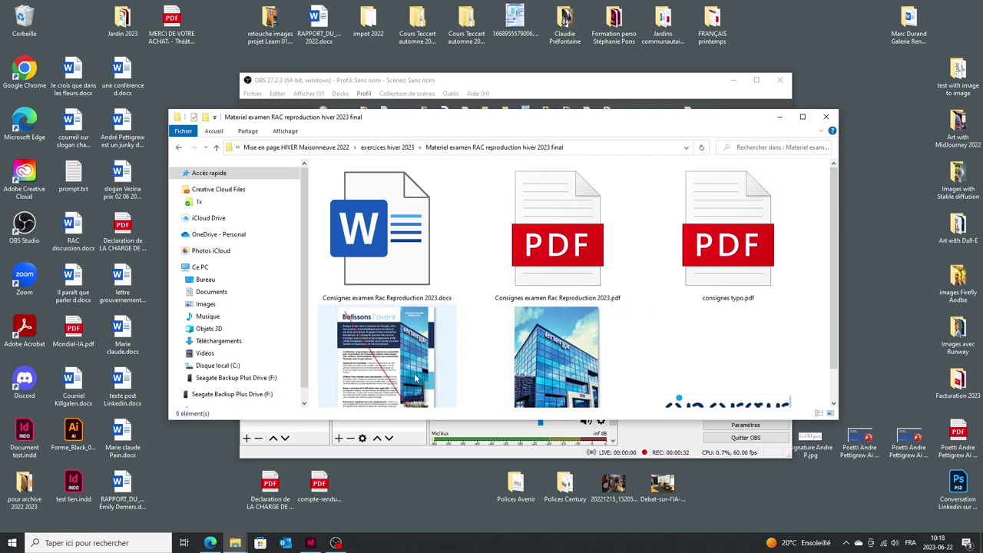
pyautogui.scroll(-1, 415, 378)
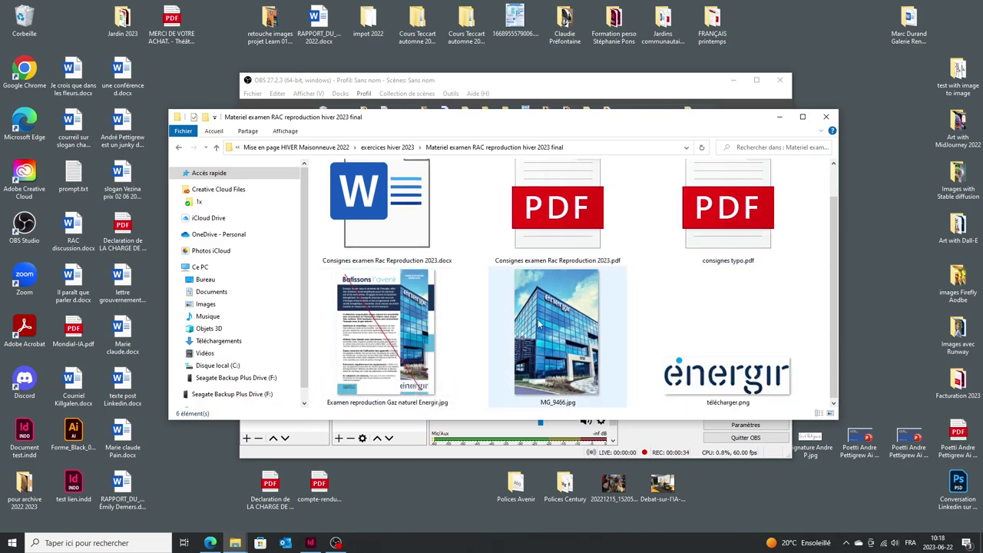
pyautogui.scroll(1, 742, 380)
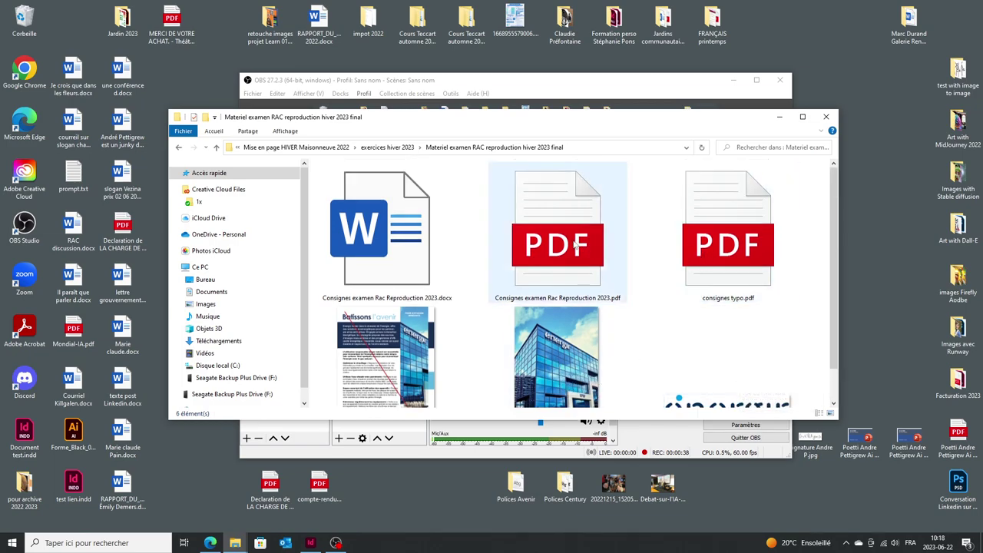
# View the reference image "Examen reproduction Gaz naturel Energir.jpg" full size, then close it
pyautogui.doubleClick(392, 345)
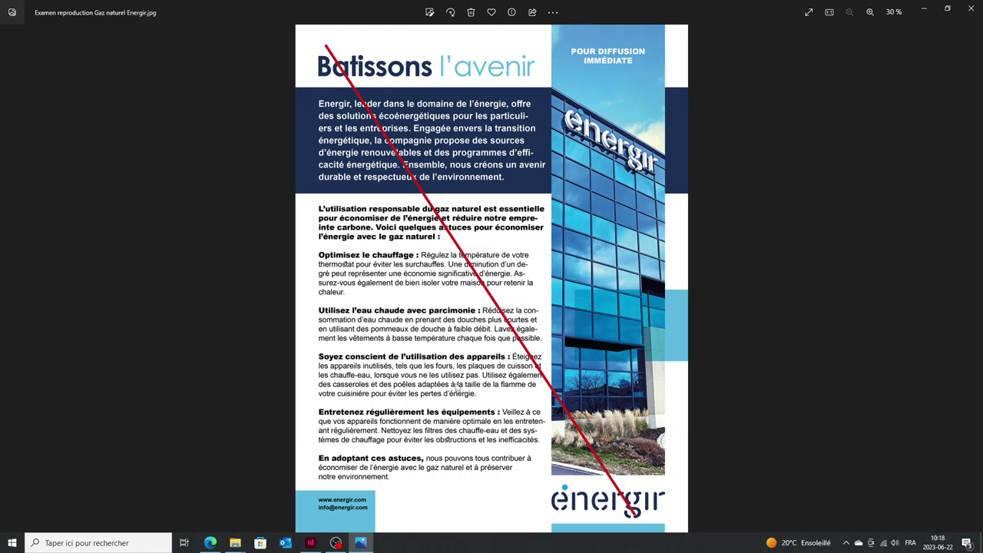
pyautogui.click(971, 9)
pyautogui.click(702, 325)
# Open consignes typo.pdf, examine the typographic and colour specifications for the layout, and close it
pyautogui.doubleClick(728, 215)
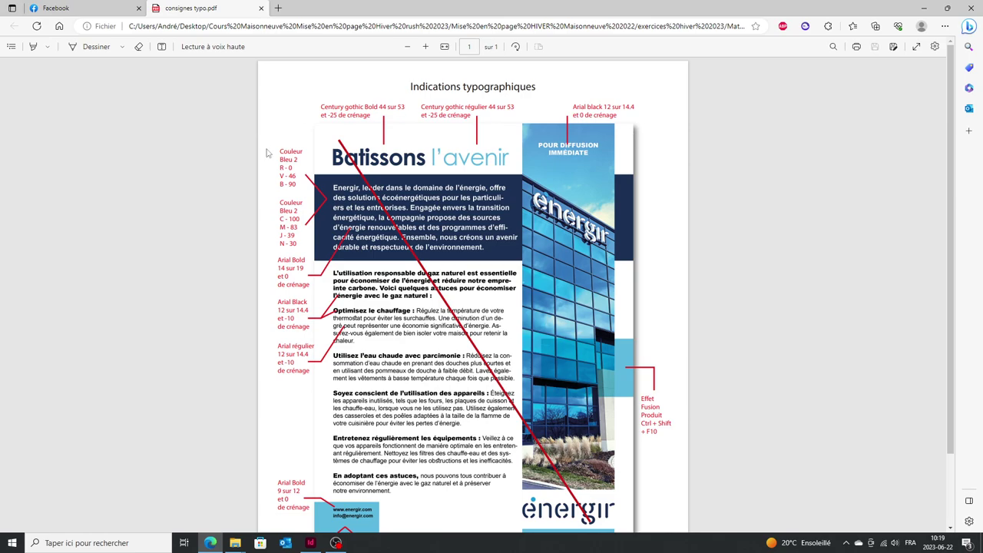
pyautogui.moveTo(283, 159); pyautogui.dragTo(303, 246)
pyautogui.click(289, 167)
pyautogui.scroll(-1, 291, 218)
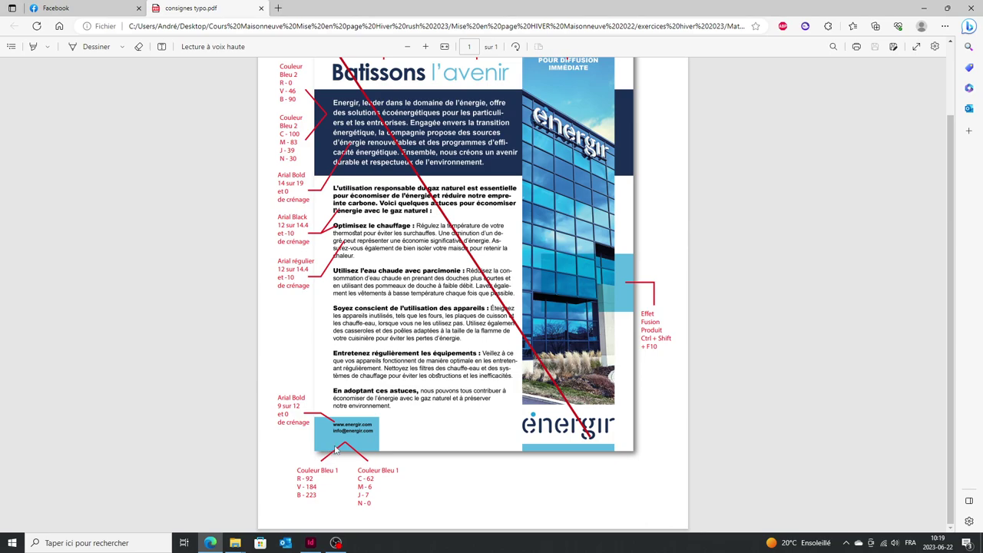
pyautogui.scroll(1, 423, 358)
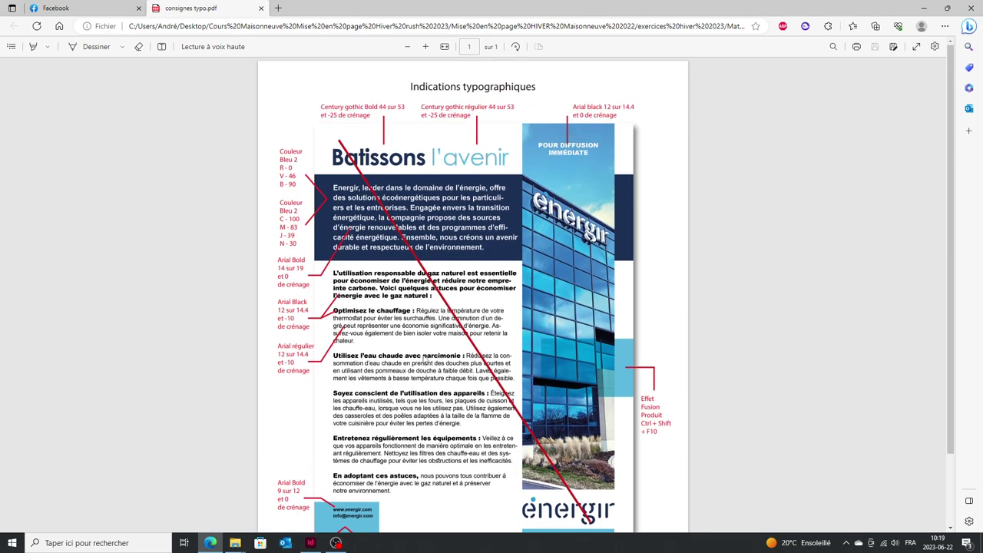
pyautogui.click(261, 8)
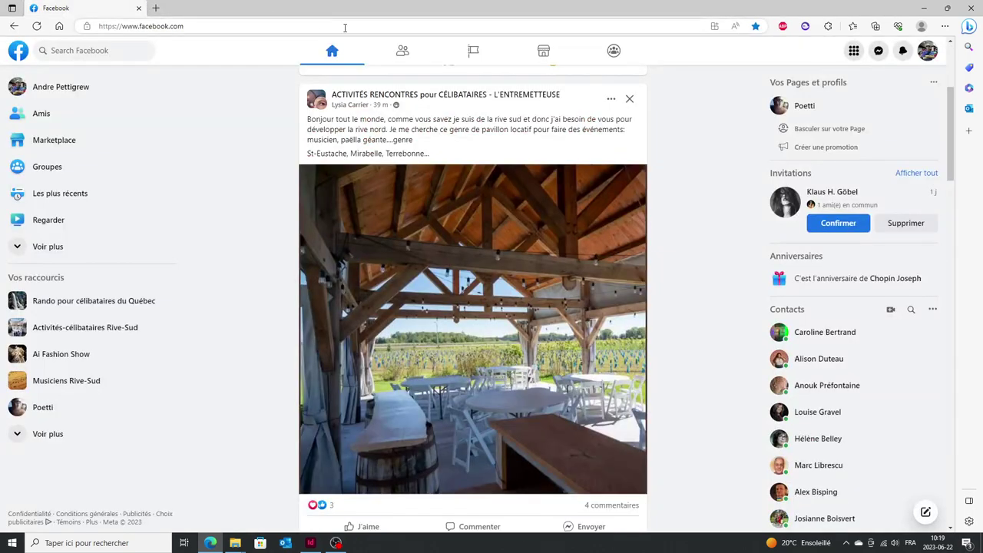
pyautogui.click(923, 7)
# Open "Consignes examen Rac Reproduction 2023.pdf", read the supplied text, document format and export requirements, and close it
pyautogui.moveTo(688, 126); pyautogui.dragTo(698, 101)
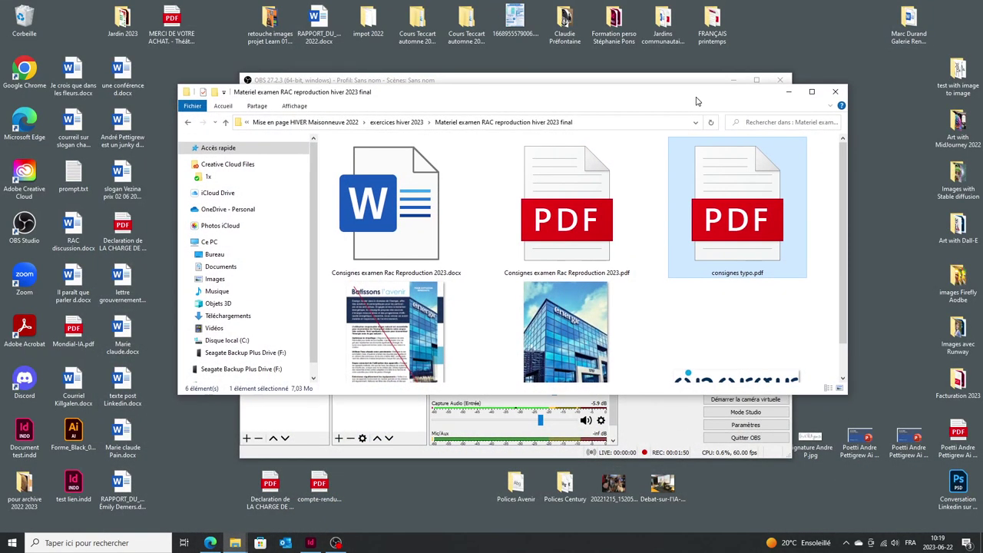
pyautogui.click(653, 297)
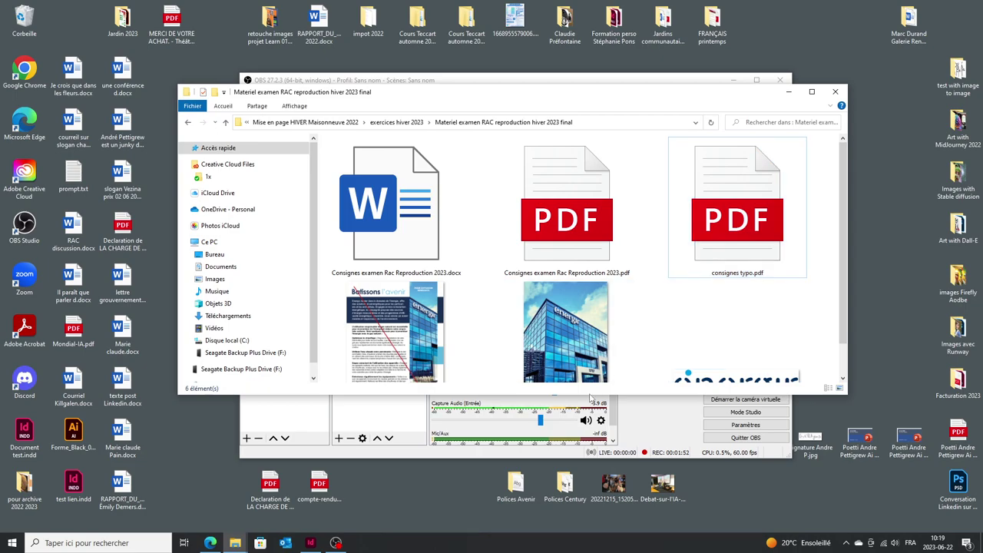
pyautogui.doubleClick(567, 244)
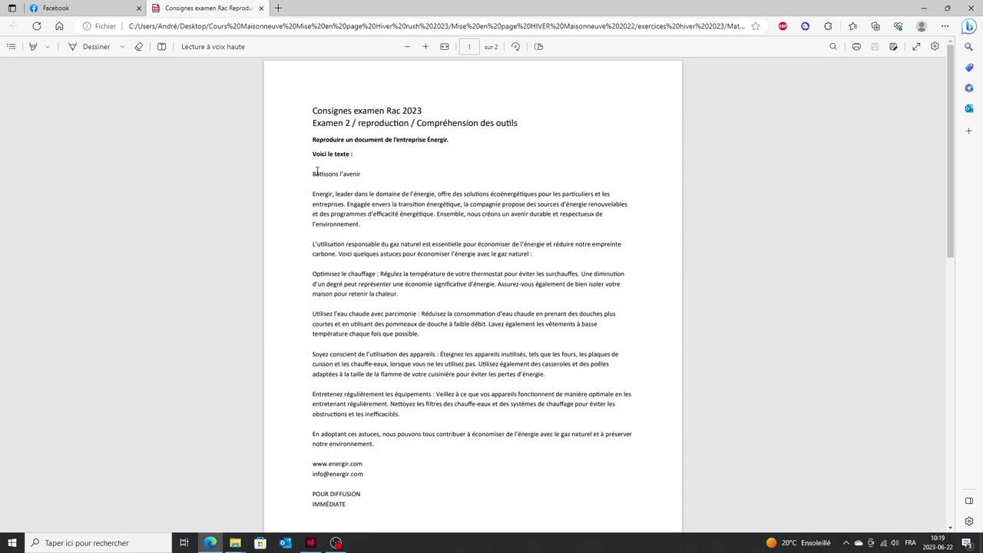
pyautogui.scroll(-2, 334, 269)
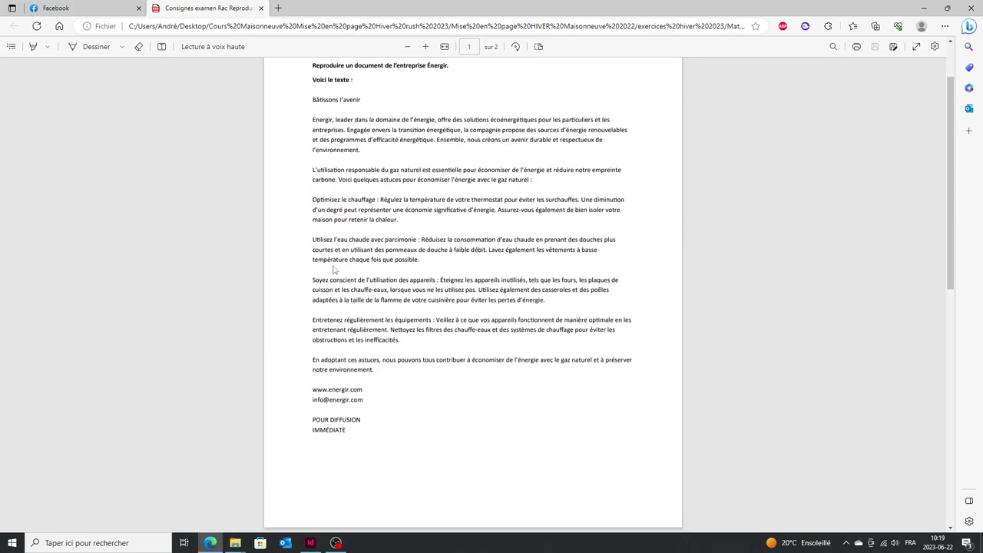
pyautogui.scroll(-2, 334, 269)
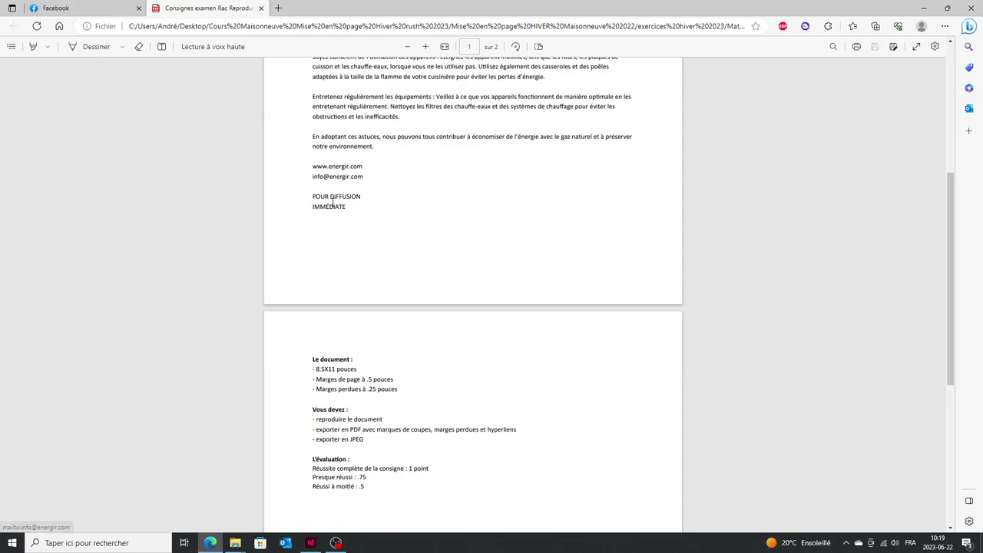
pyautogui.scroll(-1, 333, 257)
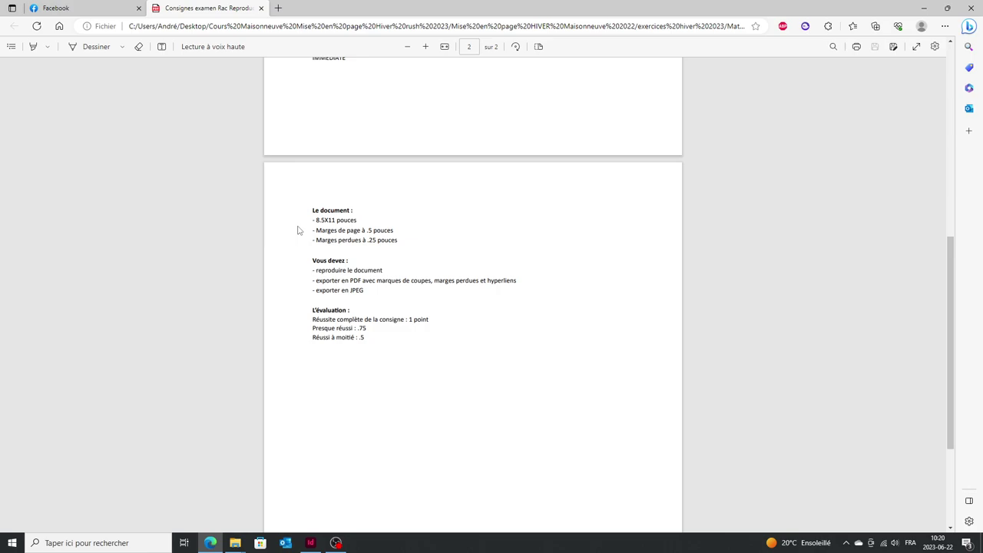
pyautogui.click(260, 8)
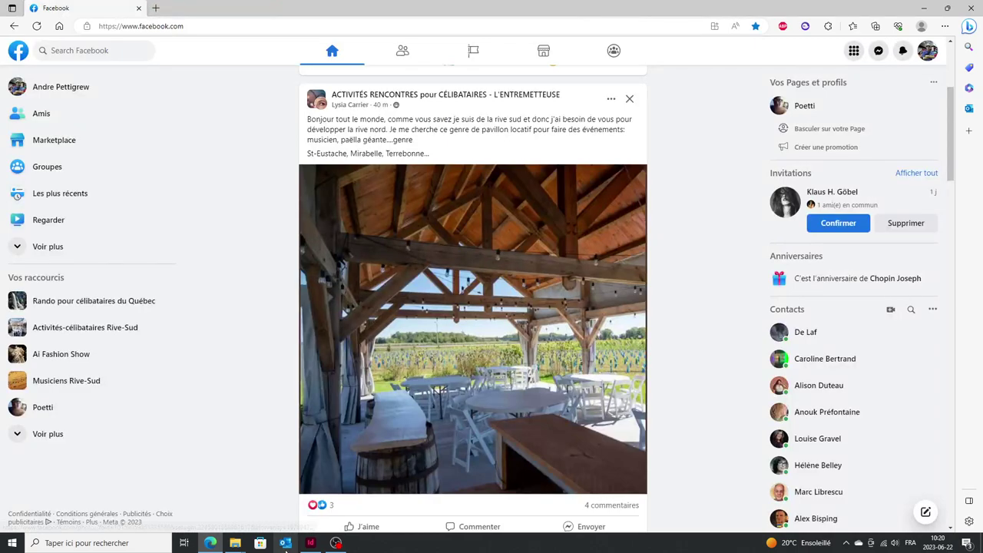
# Switch to InDesign and create an 8.5 x 11 inch portrait document with 3 columns, 0.5-inch margins and 0.25-inch bleed
pyautogui.click(310, 542)
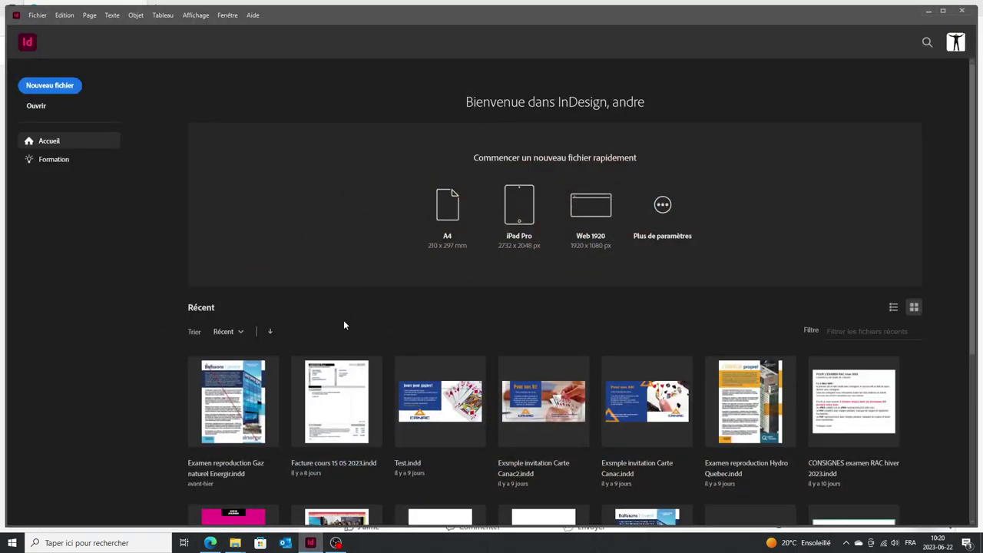
pyautogui.hotkey('ctrl', 'n')
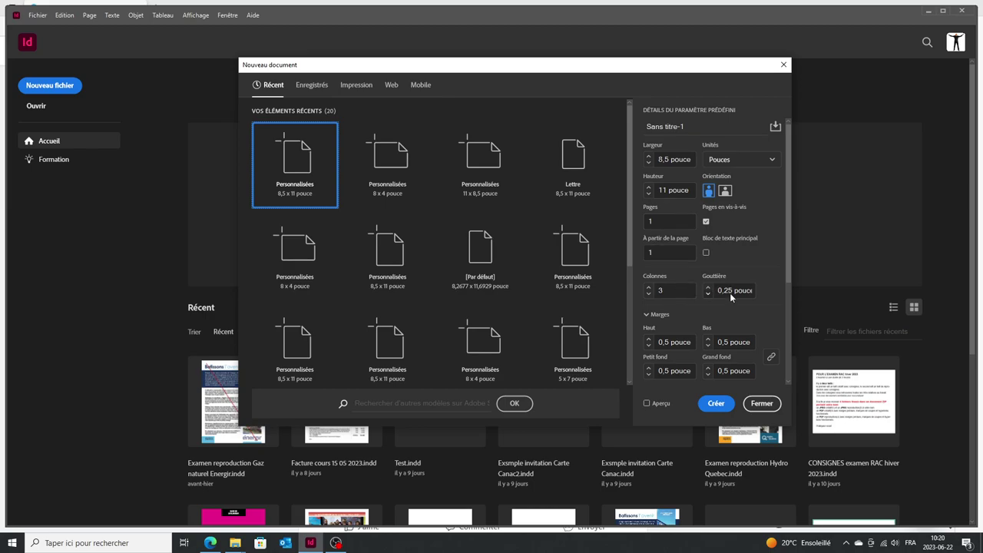
pyautogui.scroll(-2, 729, 291)
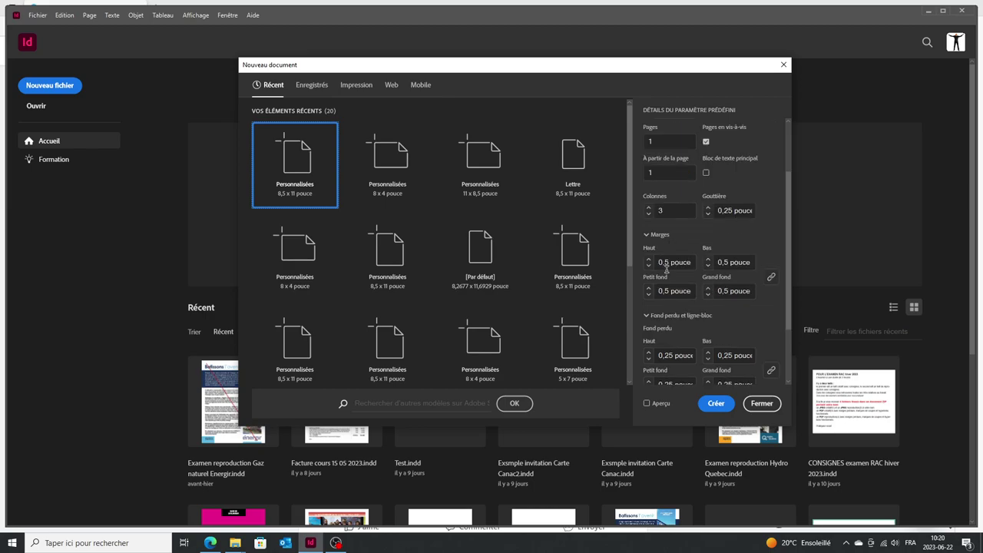
pyautogui.scroll(-2, 670, 269)
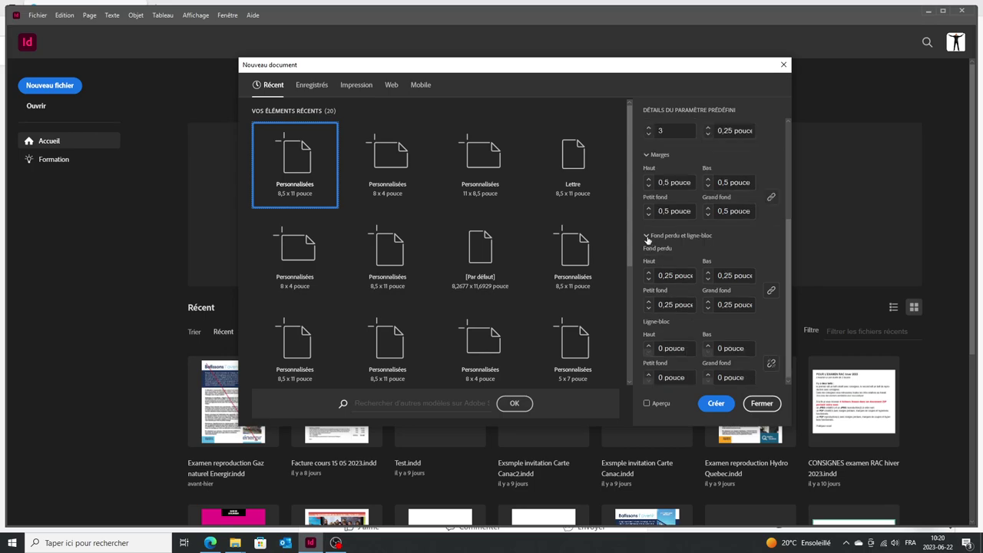
pyautogui.click(648, 236)
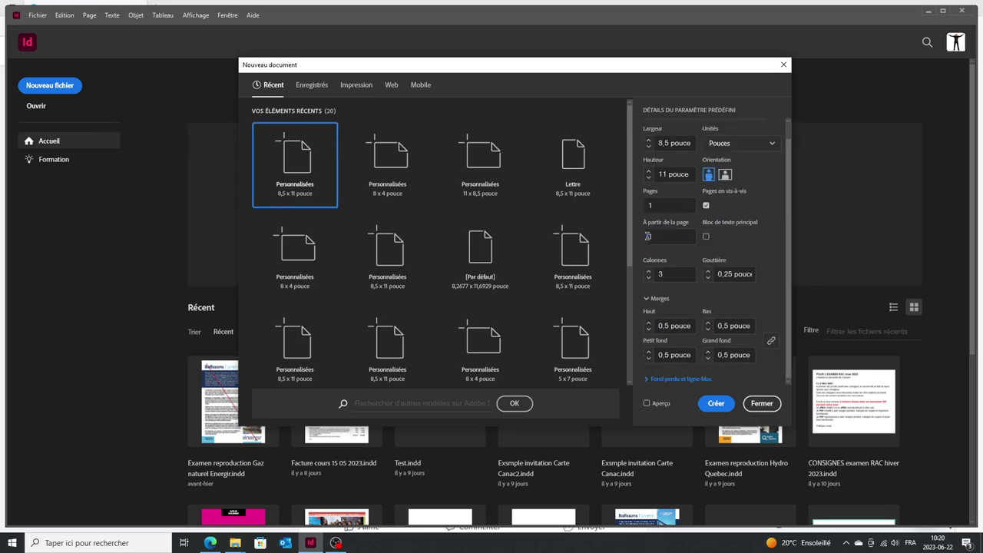
pyautogui.click(649, 380)
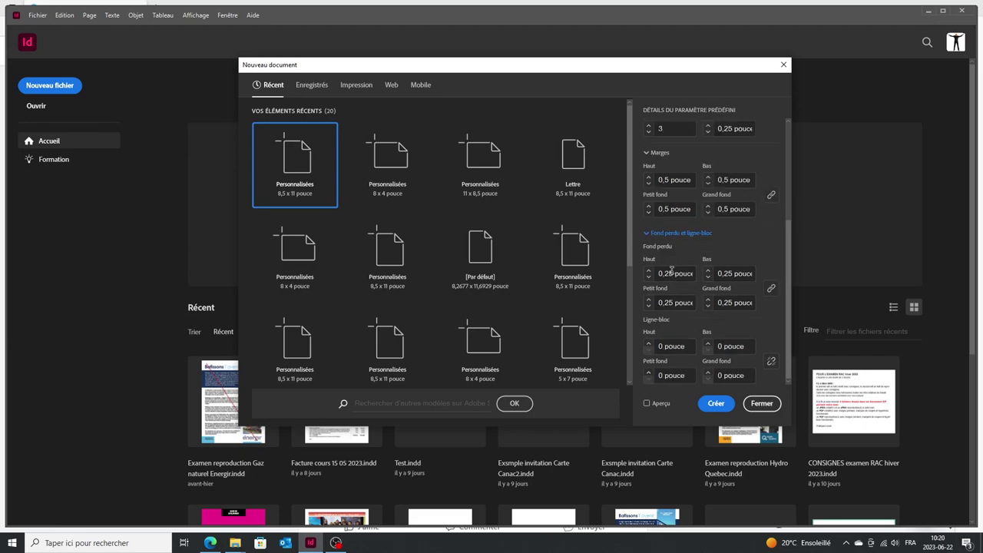
pyautogui.click(714, 403)
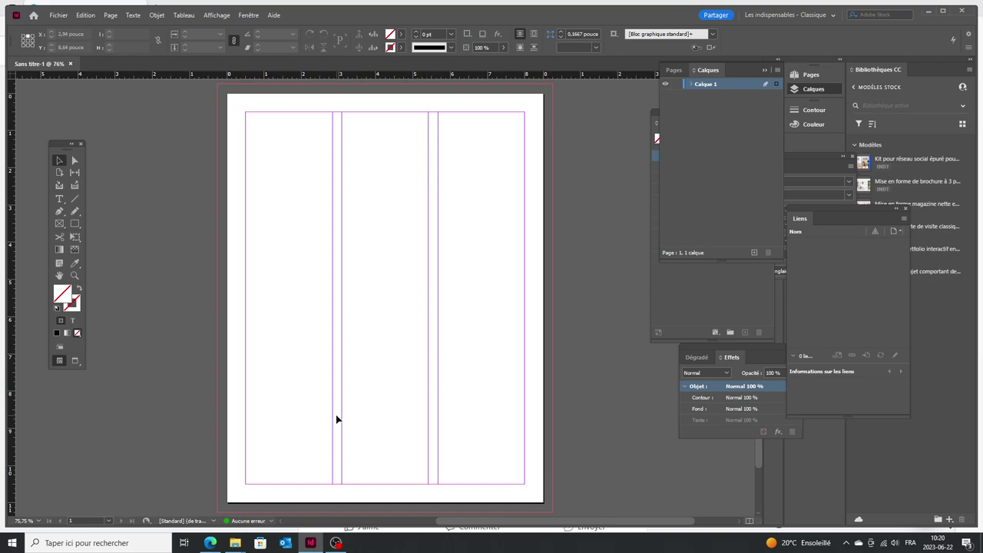
# Add a new layer named "fond" to the document
pyautogui.click(728, 110)
pyautogui.click(779, 71)
pyautogui.click(803, 74)
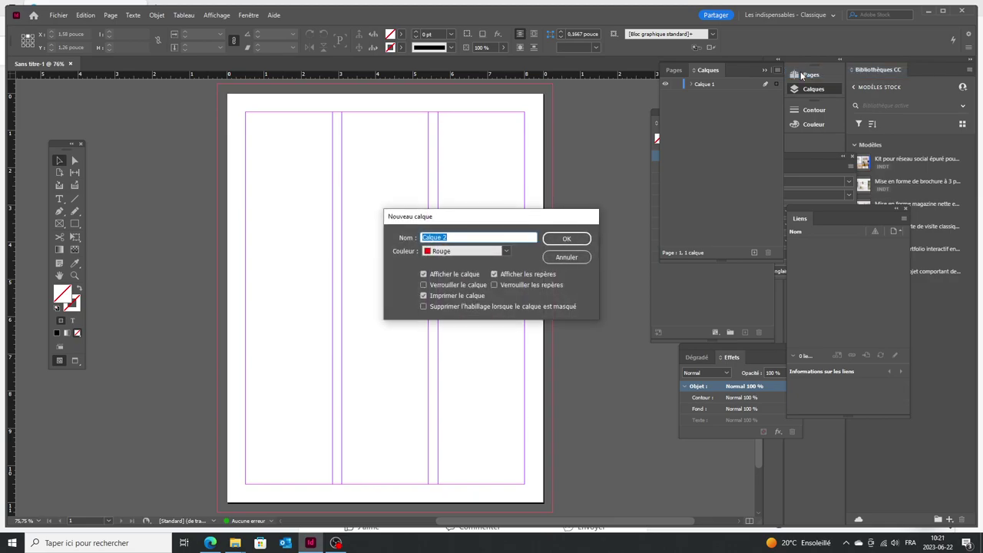
pyautogui.write('fond')
pyautogui.press('Return')
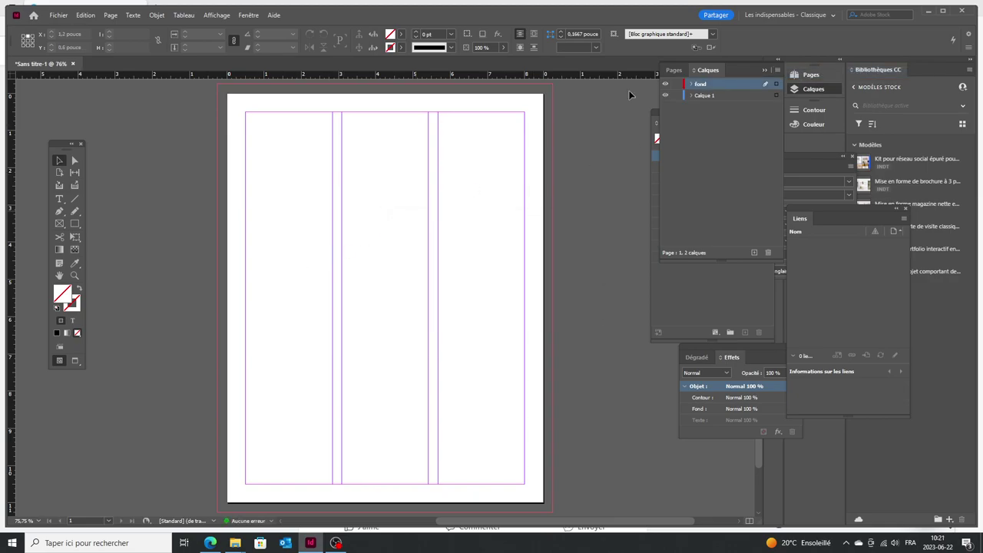
pyautogui.click(734, 95)
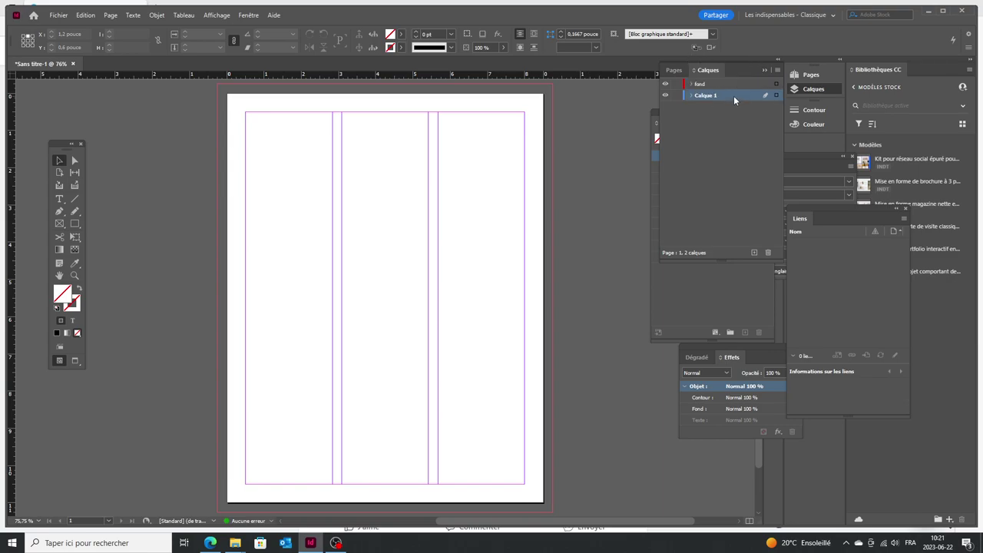
pyautogui.click(728, 88)
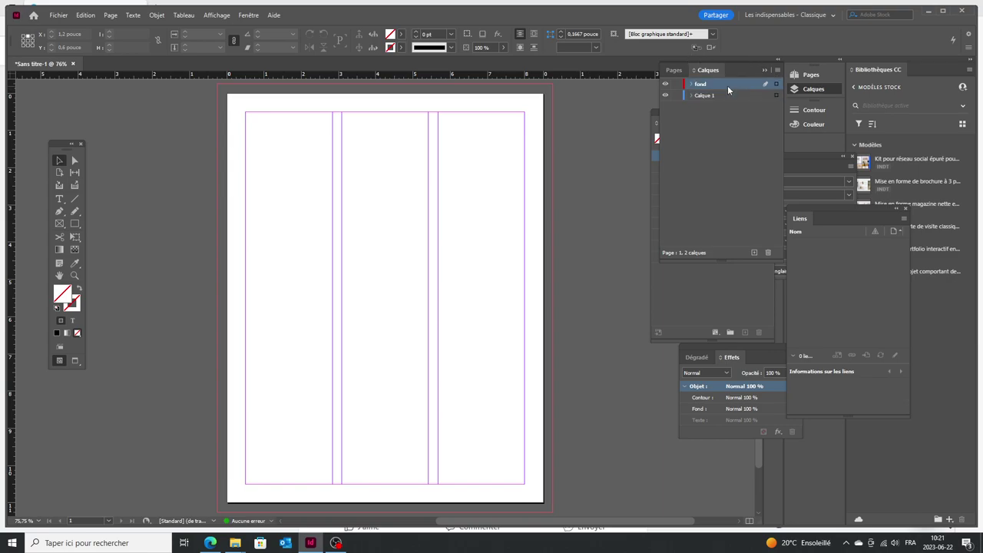
pyautogui.click(250, 14)
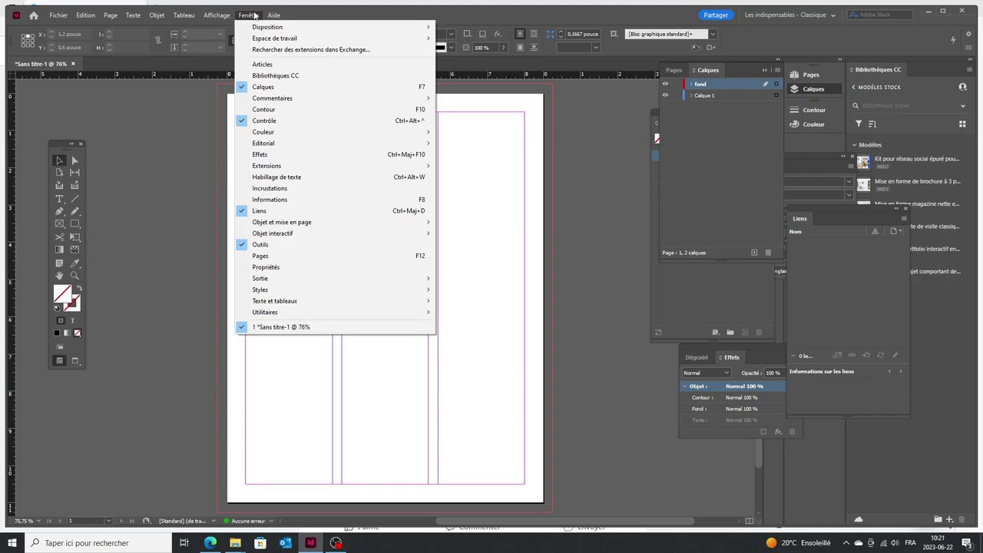
pyautogui.click(254, 14)
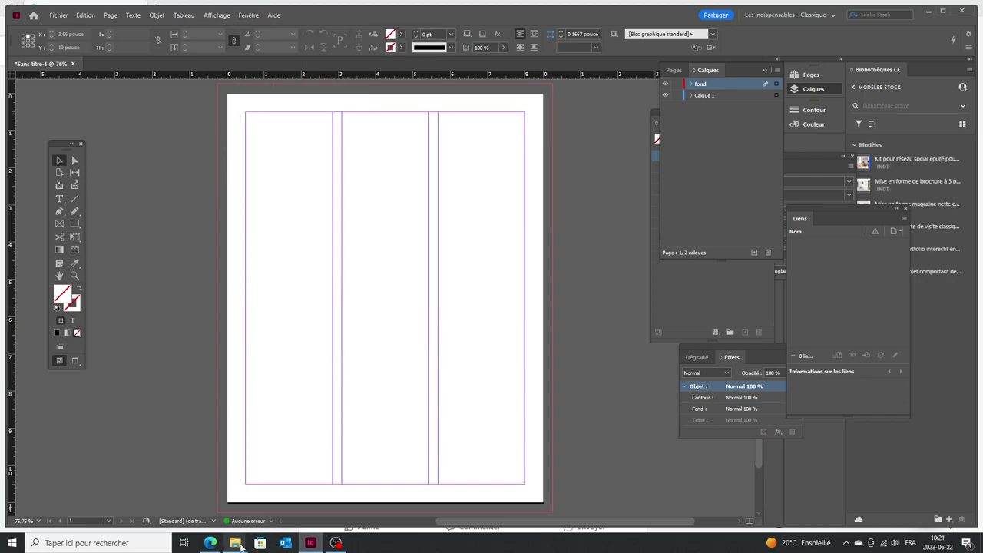
# Place "Examen reproduction Gaz naturel Energir.jpg" from the exam folder on the fond layer, aligned to the page's top-left corner and filling the page
pyautogui.moveTo(233, 541)
pyautogui.click(207, 522)
pyautogui.moveTo(621, 104); pyautogui.dragTo(885, 101)
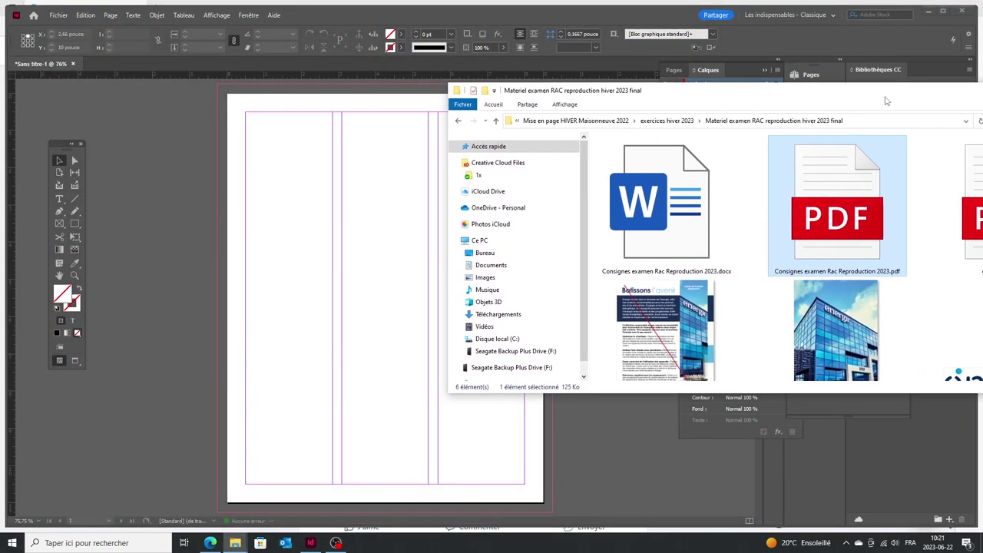
pyautogui.moveTo(650, 306); pyautogui.dragTo(228, 97)
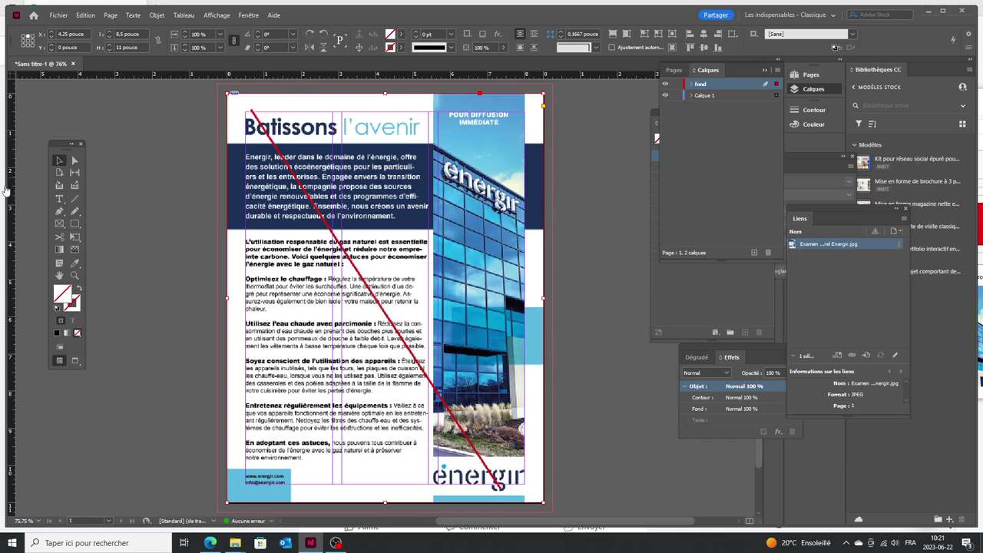
# Lower the opacity of the placed reference image's graphic content to 39 % and return to the Selection tool
pyautogui.click(75, 160)
pyautogui.click(154, 160)
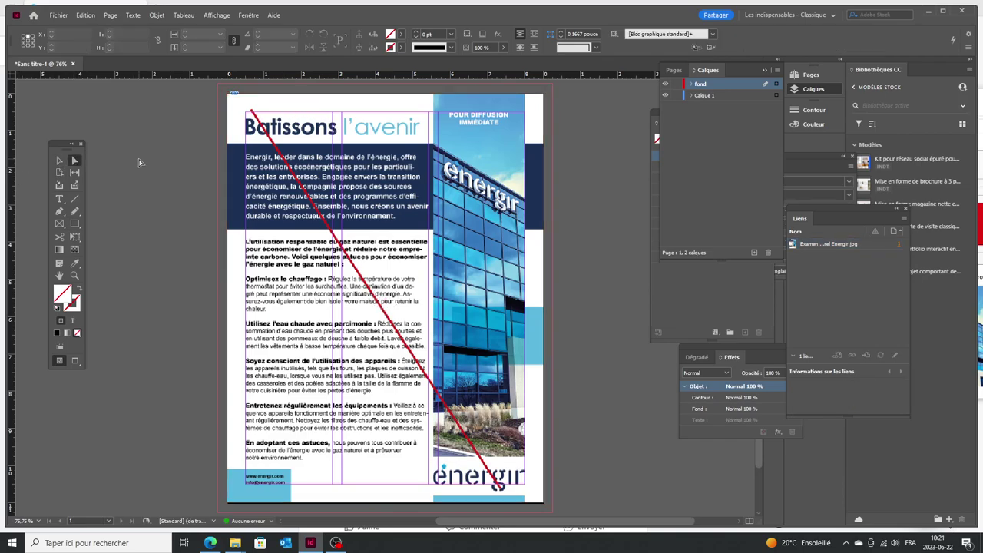
pyautogui.click(282, 121)
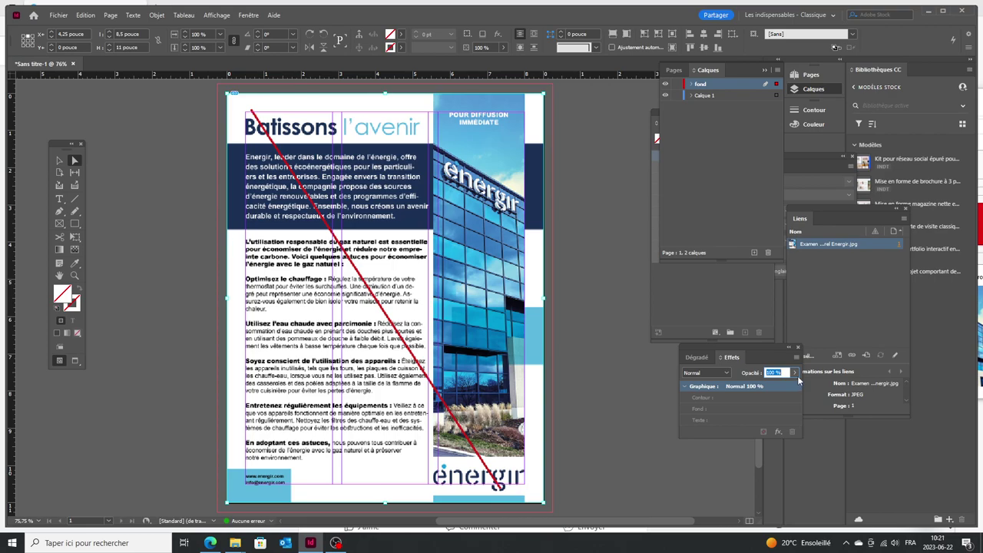
pyautogui.click(795, 372)
pyautogui.click(765, 386)
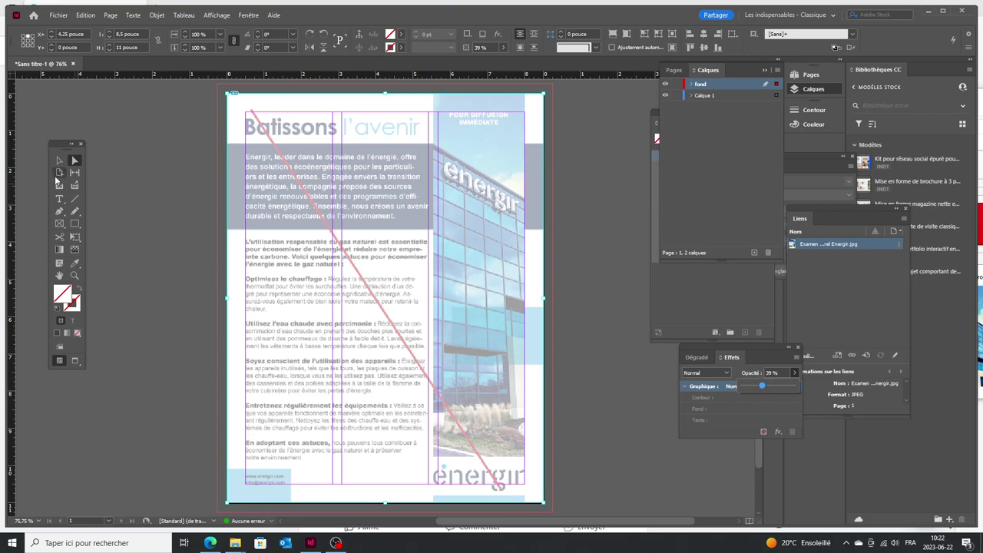
pyautogui.click(58, 161)
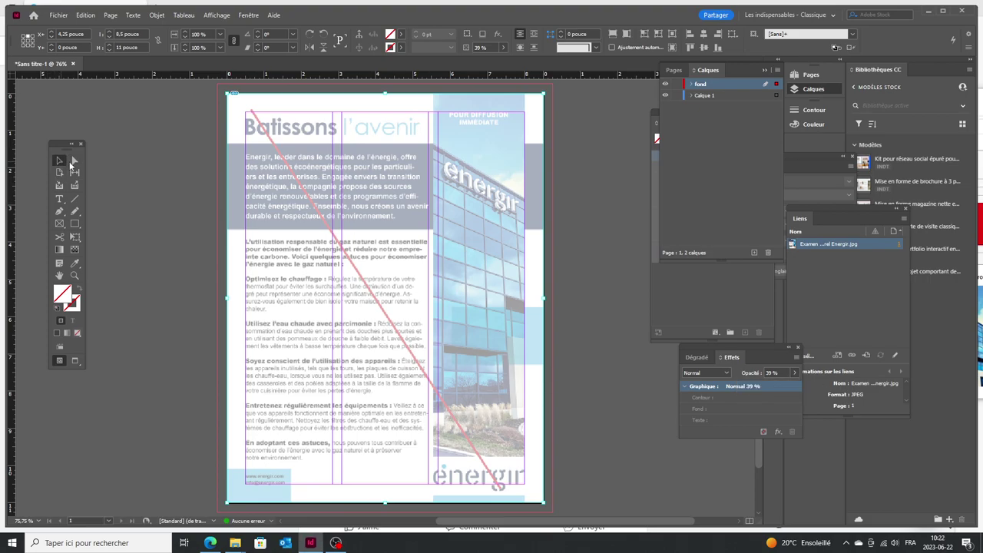
# Lock the fond layer, move it below Calque 1, and make Calque 1 the active layer
pyautogui.click(611, 245)
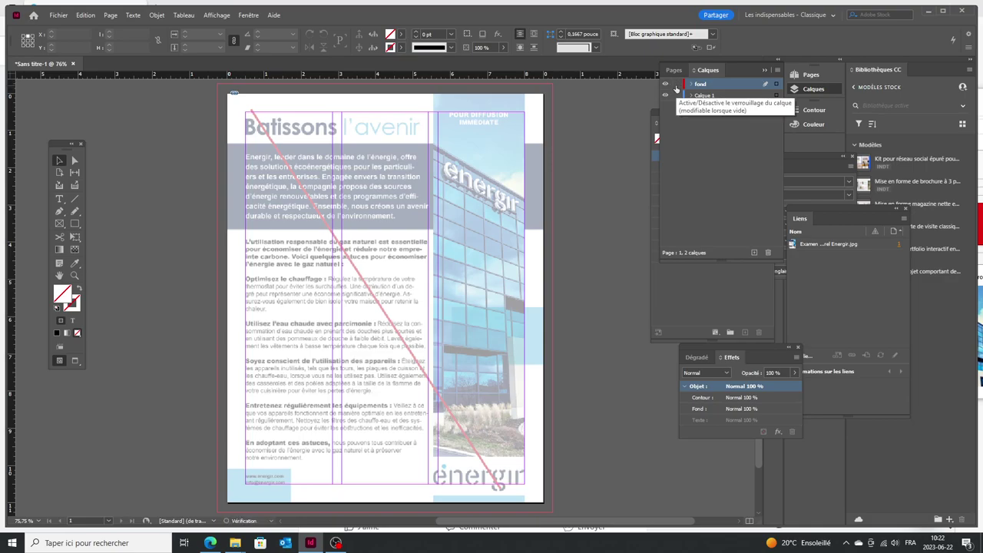
pyautogui.click(676, 85)
pyautogui.moveTo(701, 85); pyautogui.dragTo(701, 101)
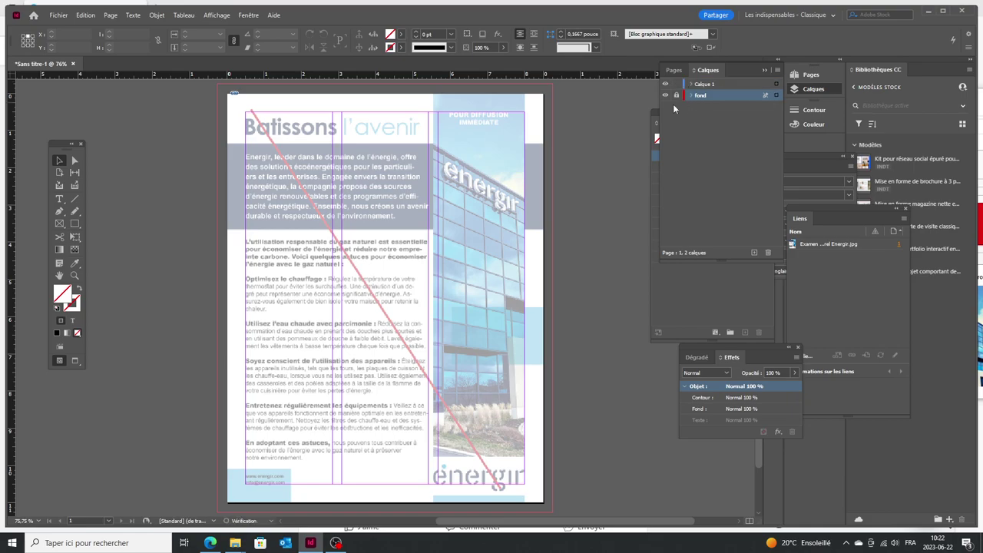
pyautogui.click(723, 85)
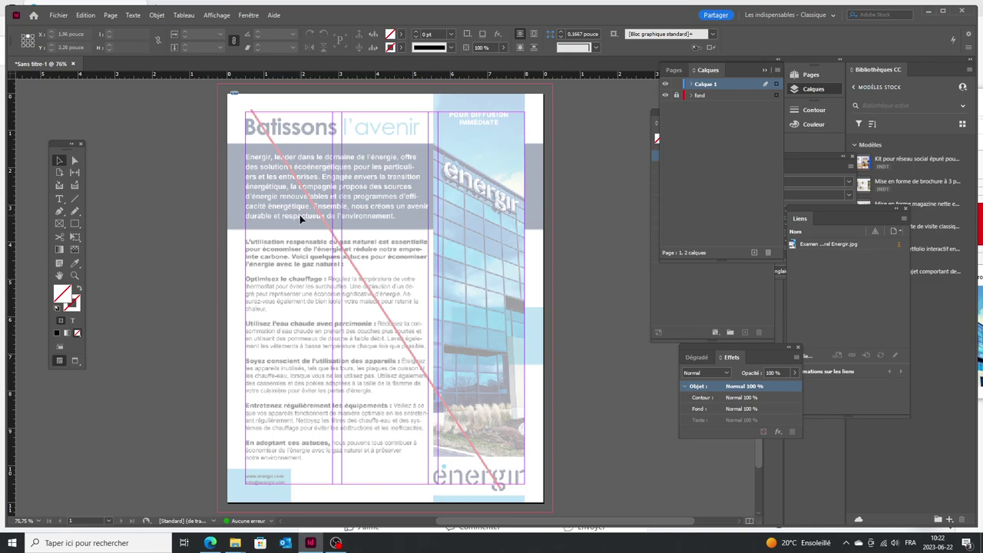
# Open "Consignes examen Rac Reproduction 2023.docx" from the exam folder in Word and copy the flyer text from "Bâtissons l'avenir" to "IMMÉDIATE"
pyautogui.moveTo(234, 545)
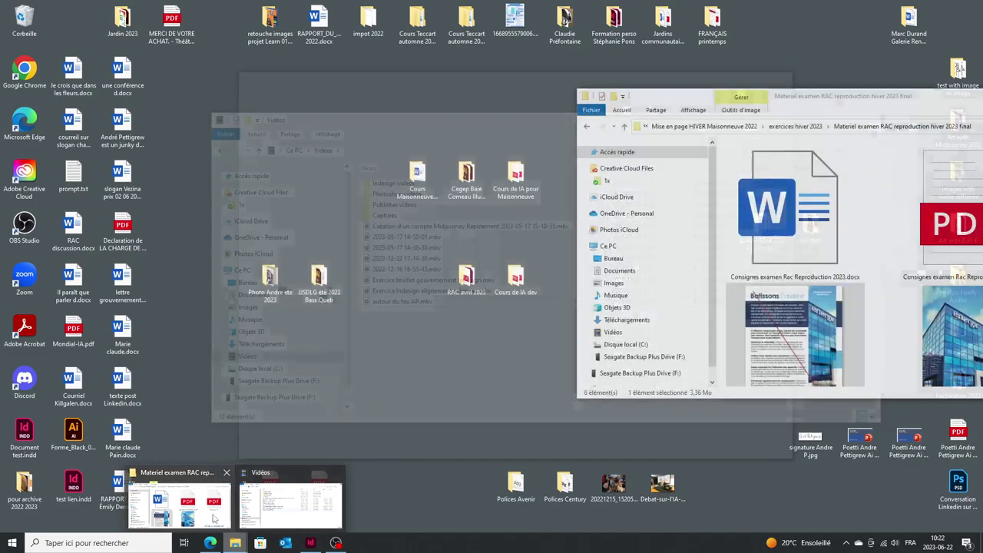
pyautogui.click(178, 503)
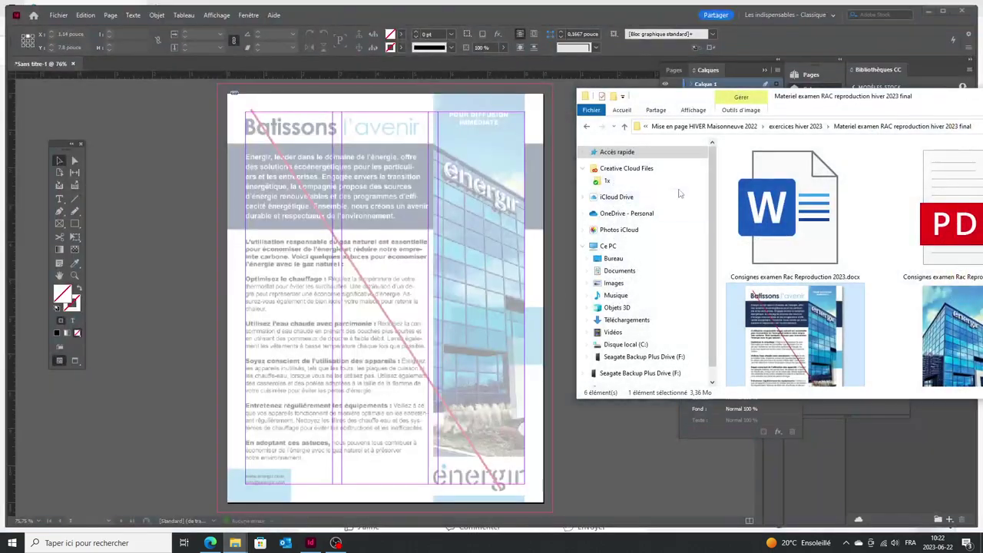
pyautogui.click(793, 198)
pyautogui.doubleClick(793, 198)
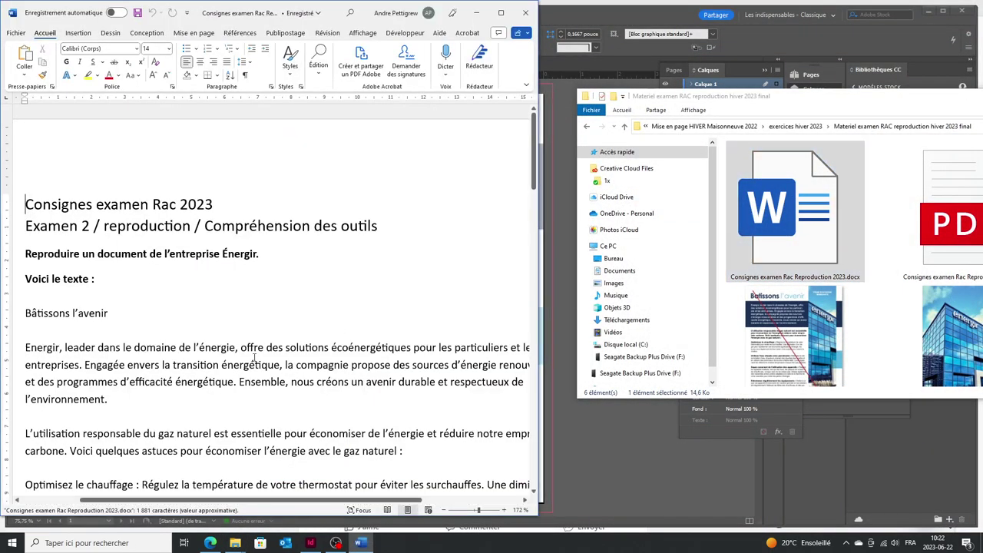
pyautogui.moveTo(22, 313); pyautogui.dragTo(94, 432)
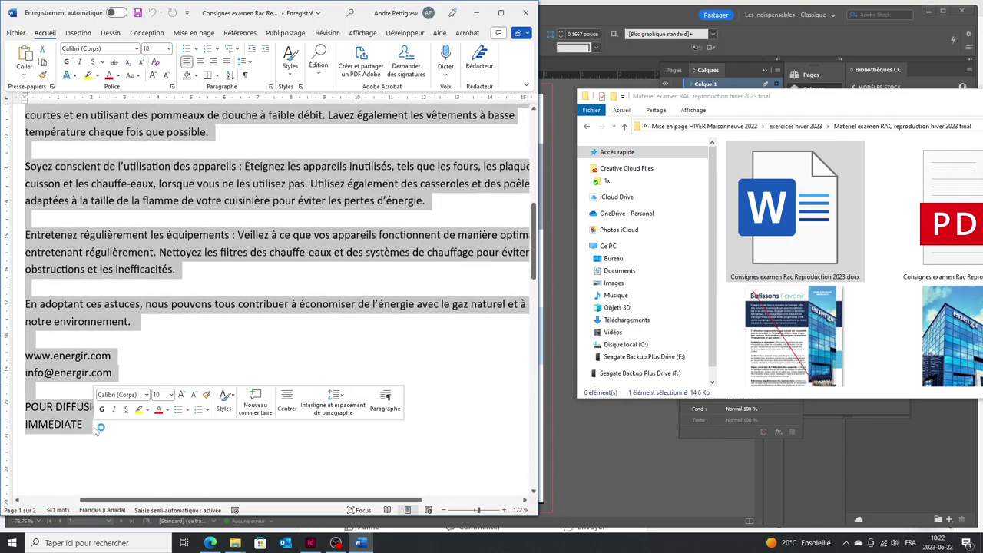
pyautogui.click(475, 13)
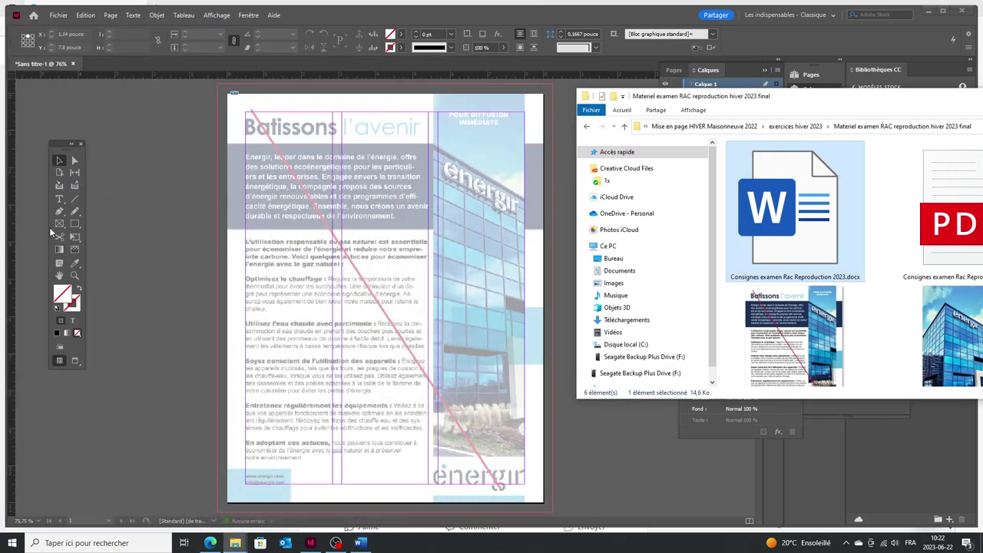
# Back in InDesign, create a text frame in the first column from below the dark band to the bottom margin and paste the copied text
pyautogui.click(59, 199)
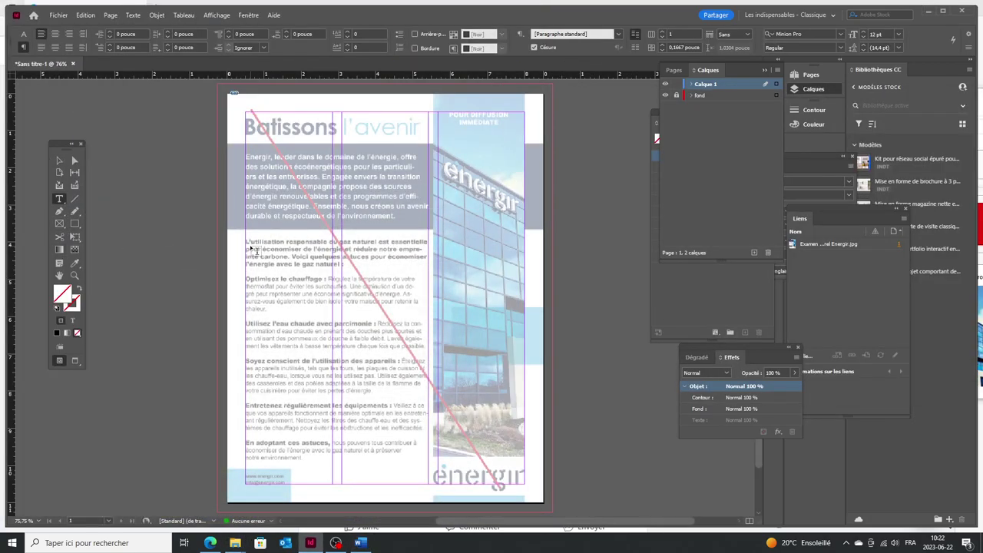
pyautogui.moveTo(249, 243); pyautogui.dragTo(332, 484)
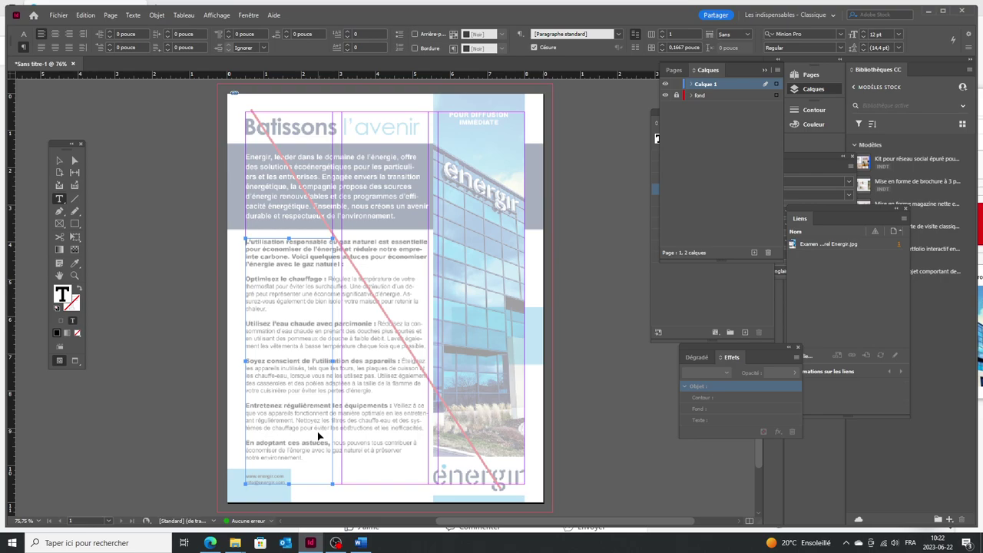
pyautogui.hotkey('ctrl', 'v')
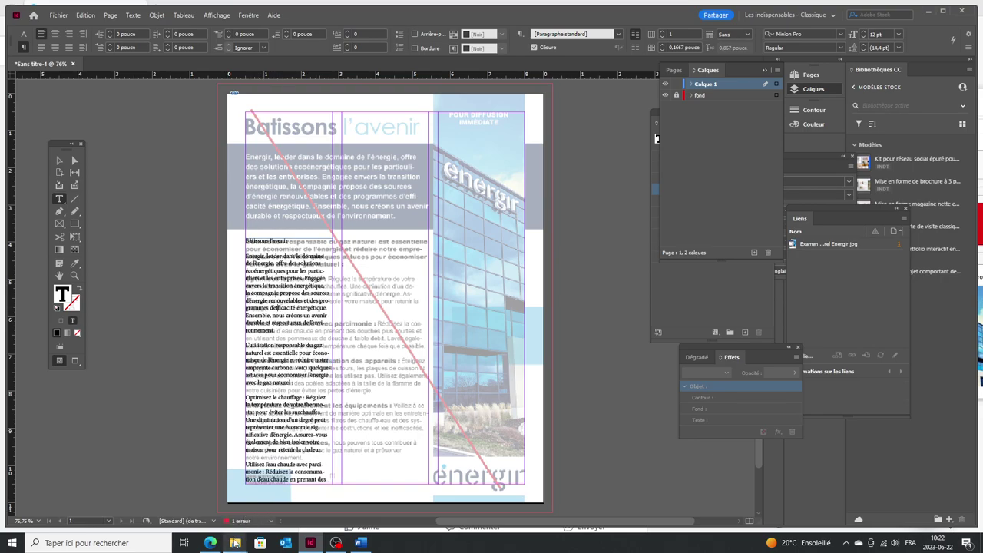
# Open "consignes typo.pdf" from the exam folder, examine the flyer's typographic specifications, and return to InDesign
pyautogui.moveTo(235, 543)
pyautogui.click(225, 511)
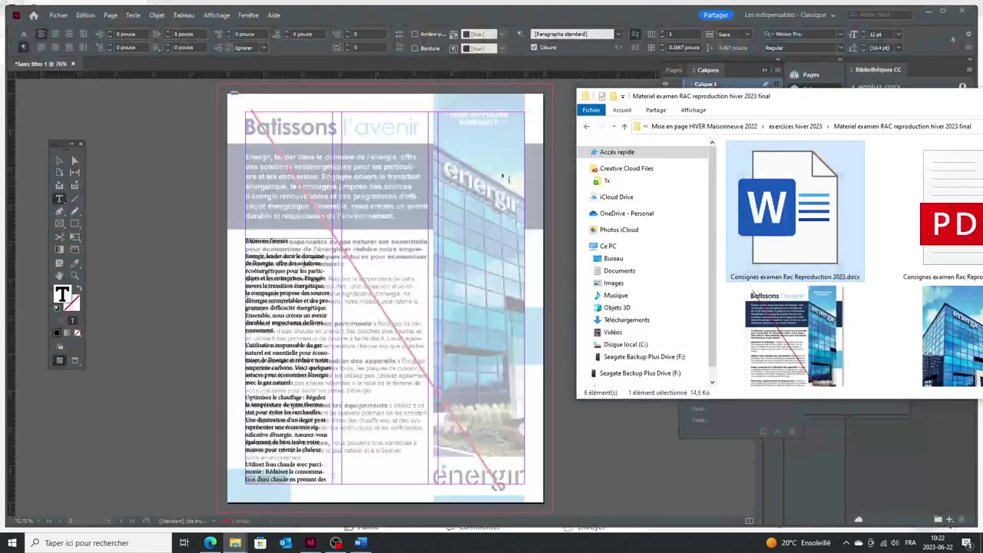
pyautogui.moveTo(916, 108); pyautogui.dragTo(786, 107)
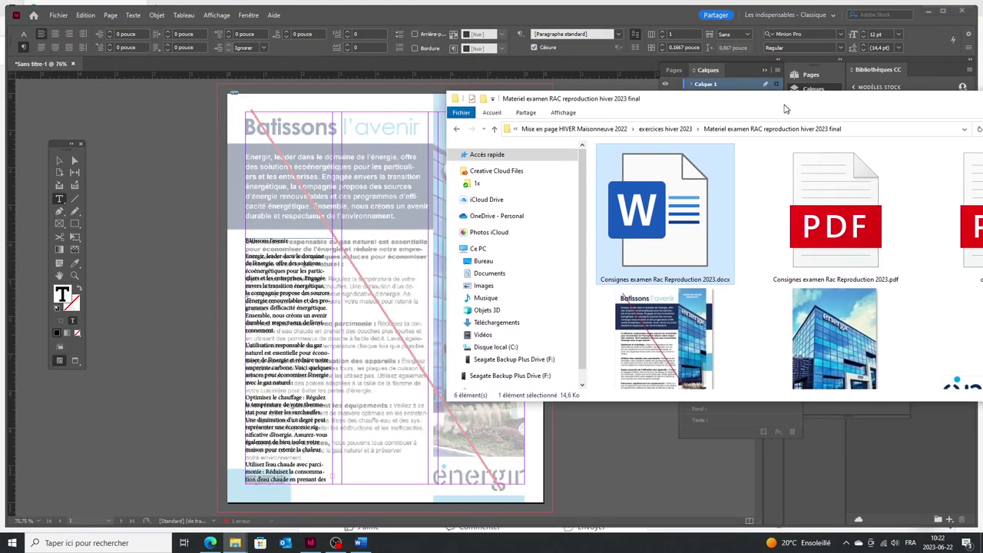
pyautogui.doubleClick(960, 216)
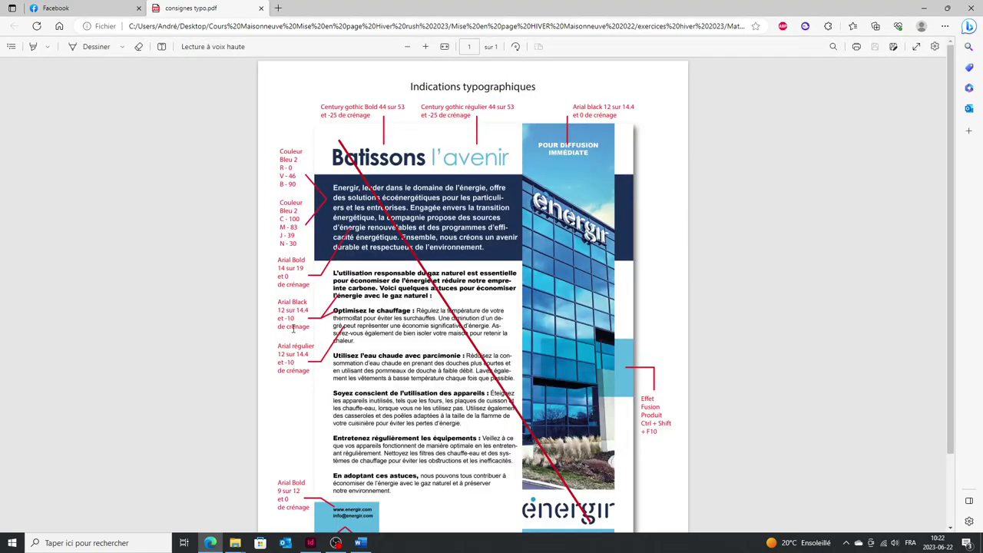
pyautogui.click(310, 543)
# Set the entire text of the first-column frame in Arial Regular
pyautogui.click(308, 289)
pyautogui.hotkey('ctrl', 'a')
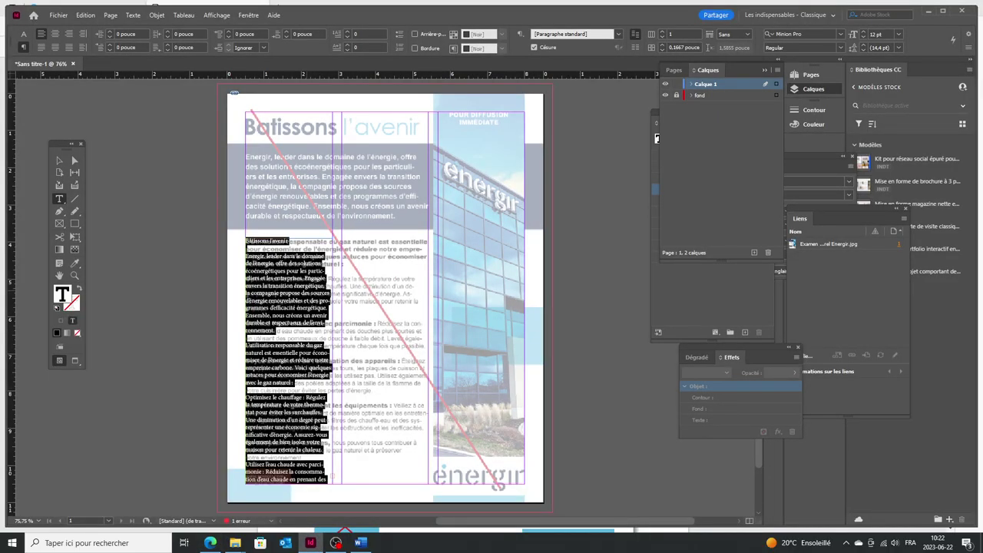
pyautogui.press('Escape')
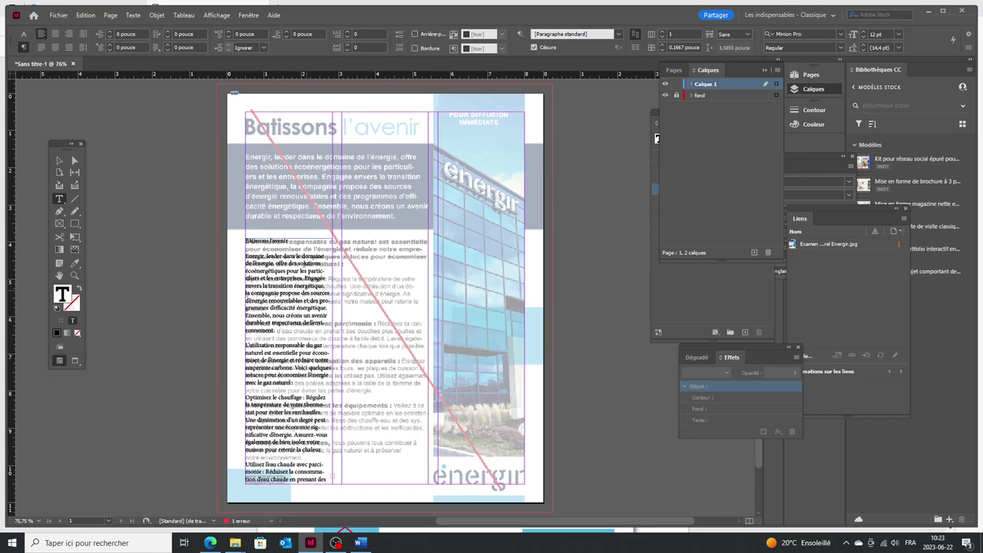
pyautogui.hotkey('ctrl', 'a')
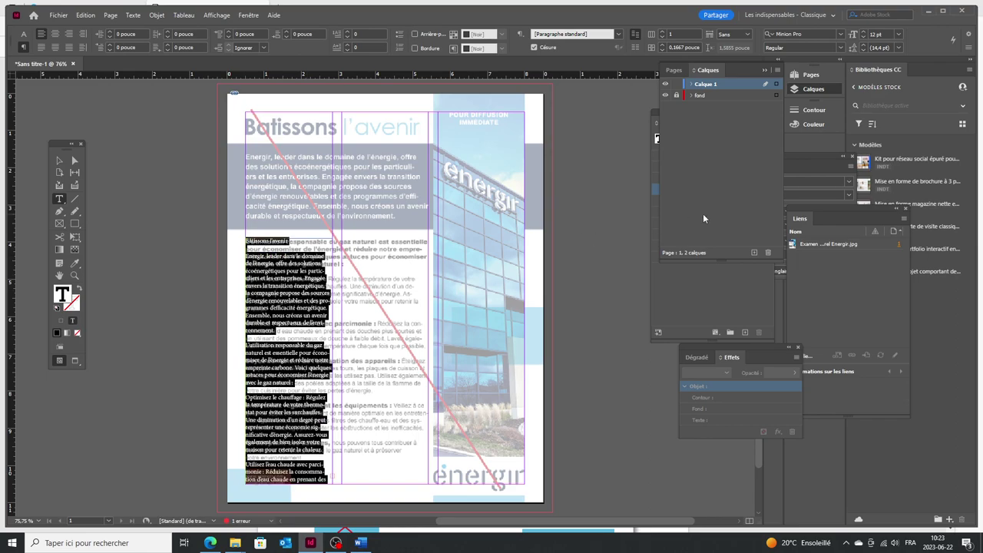
pyautogui.hotkey('ctrl', 't')
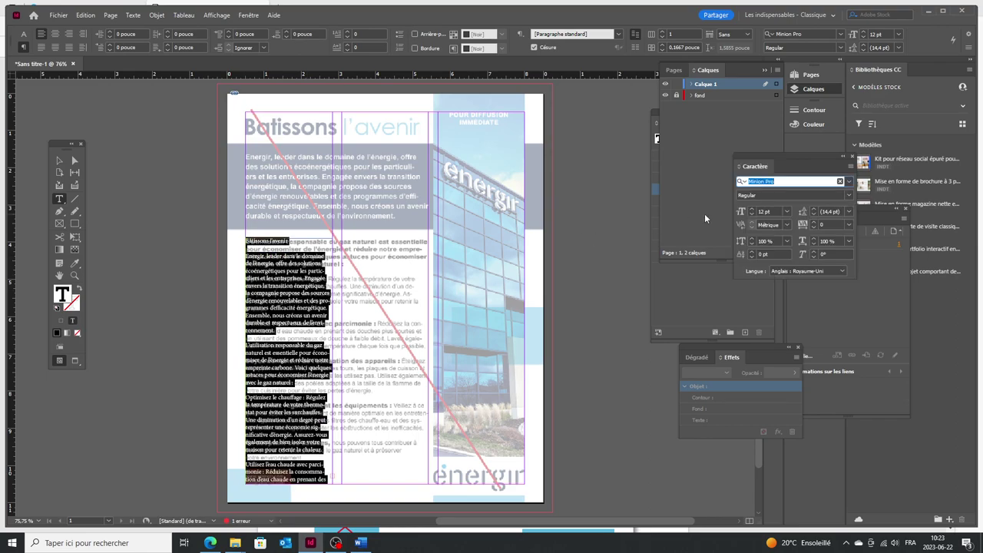
pyautogui.write('arakl')
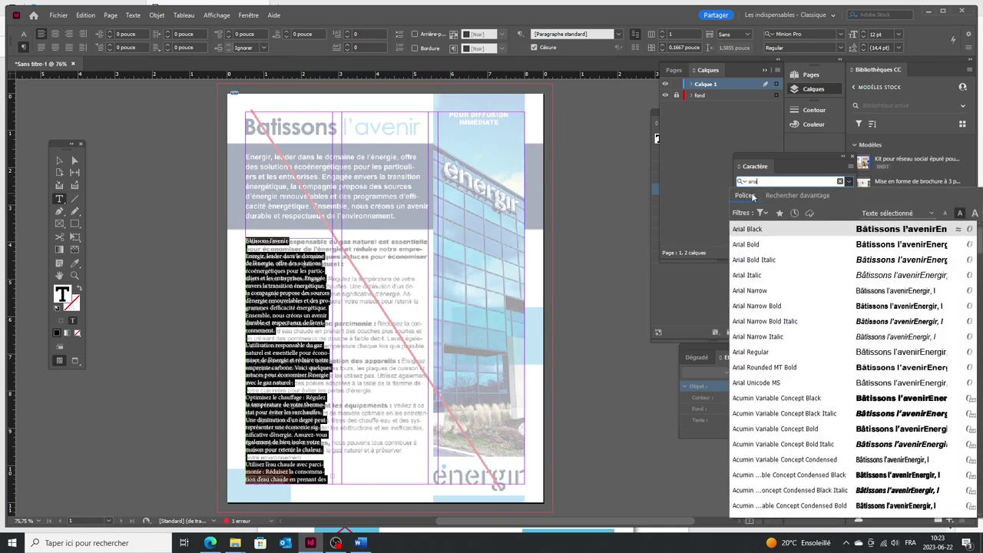
pyautogui.press('BackSpace')
pyautogui.press('BackSpace')
pyautogui.write('i')
pyautogui.press('Down')
pyautogui.press('Down')
pyautogui.press('Down')
pyautogui.press('Down')
pyautogui.press('Down')
pyautogui.press('Down')
pyautogui.press('Down')
pyautogui.press('Down')
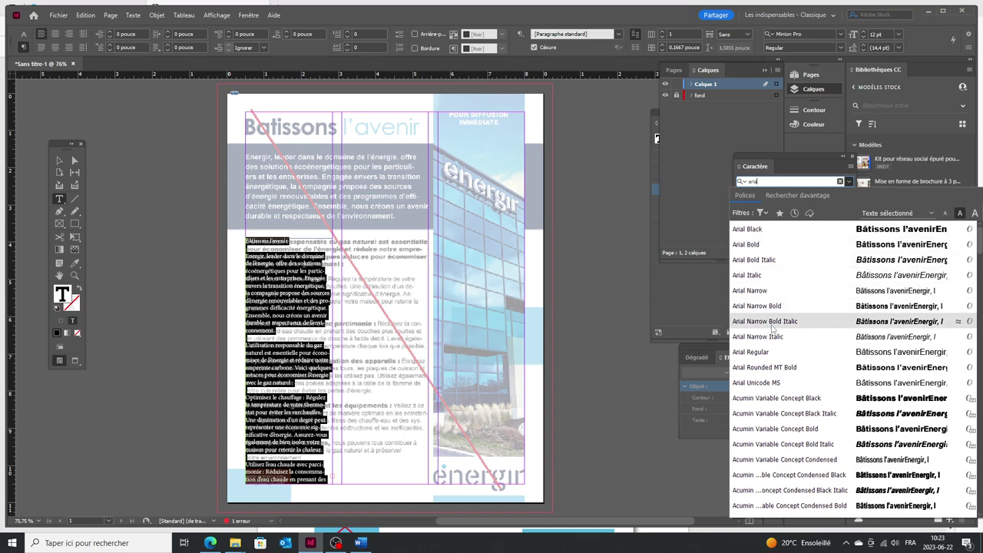
pyautogui.press('Return')
# Set the tracking of all the frame's text to -10 and check the text with the fond layer temporarily hidden
pyautogui.click(773, 211)
pyautogui.click(849, 225)
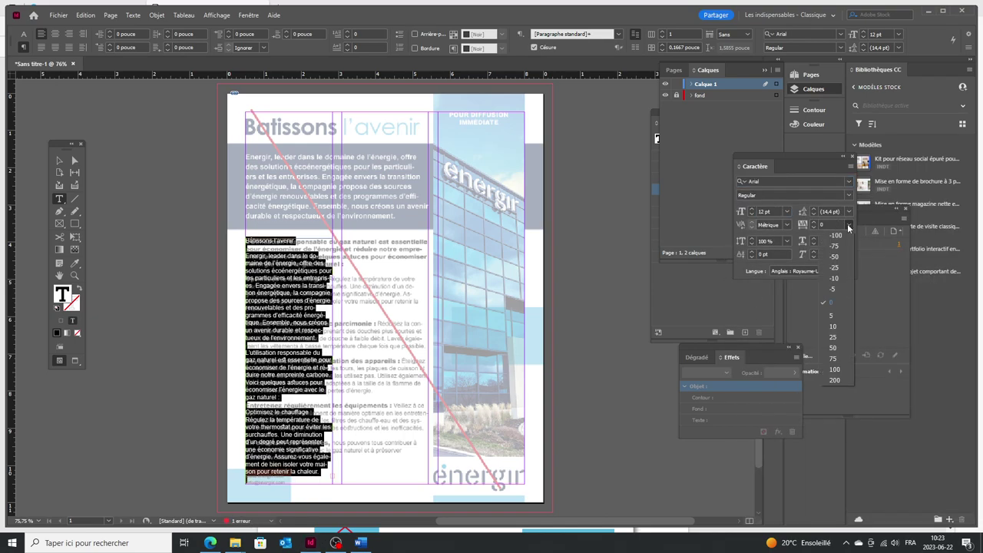
pyautogui.click(837, 274)
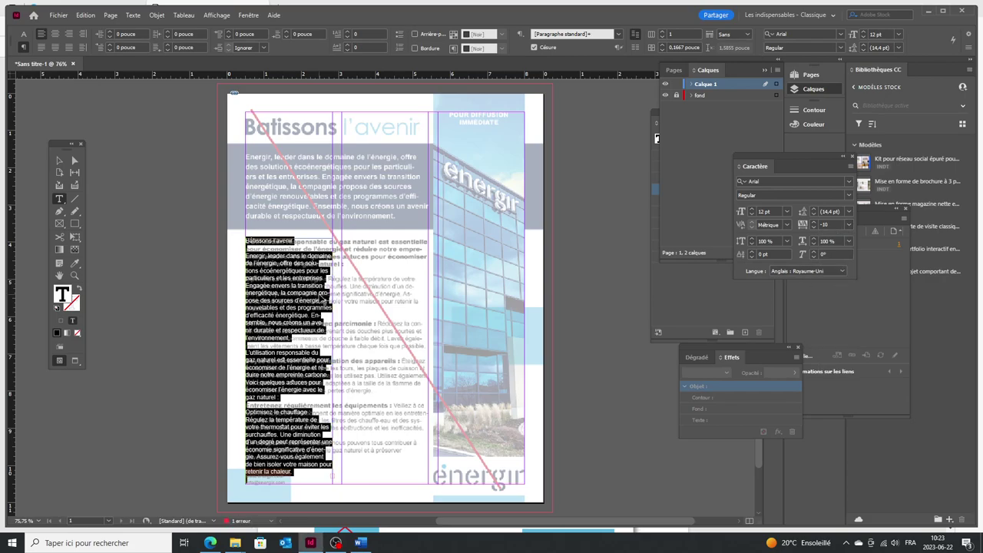
pyautogui.click(320, 295)
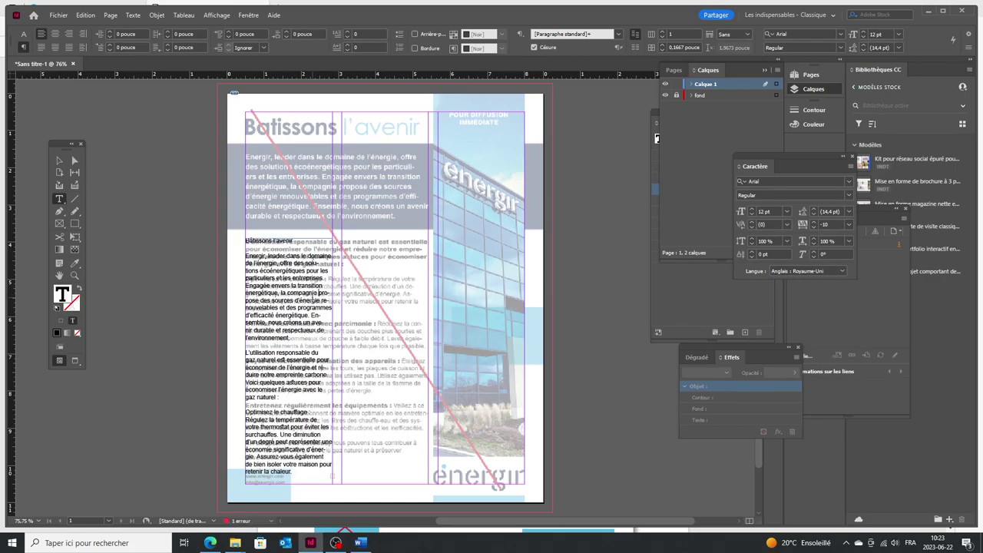
pyautogui.click(665, 96)
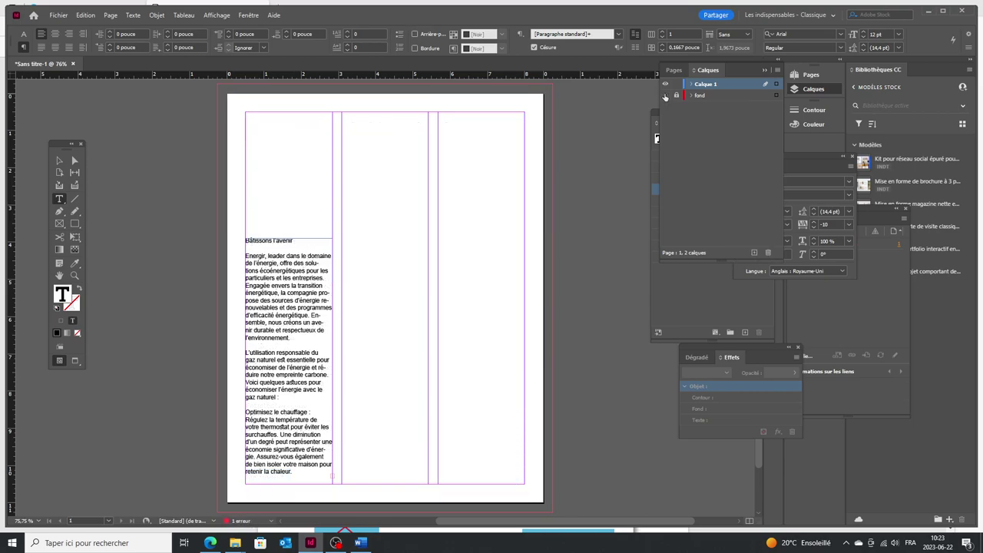
pyautogui.click(665, 95)
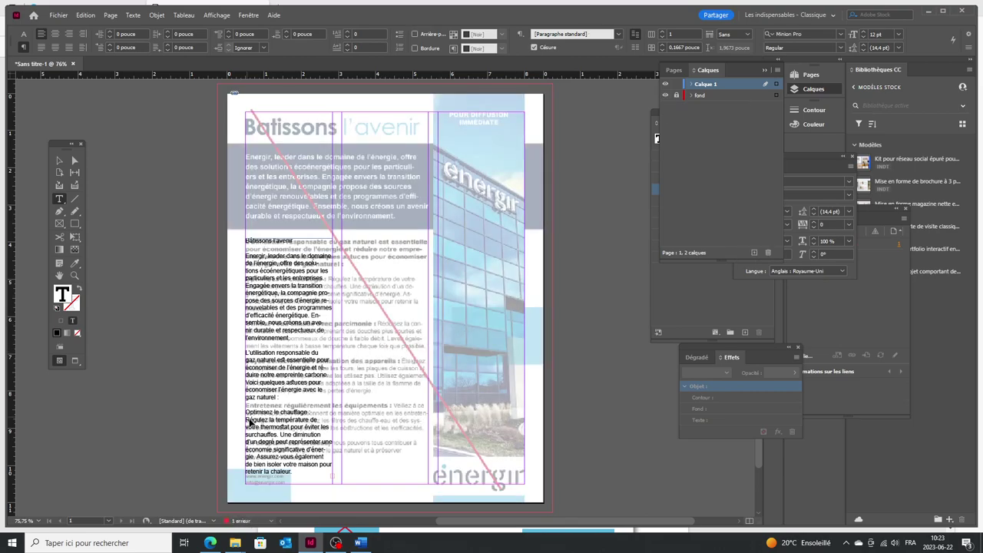
# Shorten the first-column text frame so its bottom edge ends just above the web address block, then deselect it
pyautogui.press('Escape')
pyautogui.click(274, 457)
pyautogui.moveTo(288, 481); pyautogui.dragTo(289, 460)
pyautogui.click(210, 445)
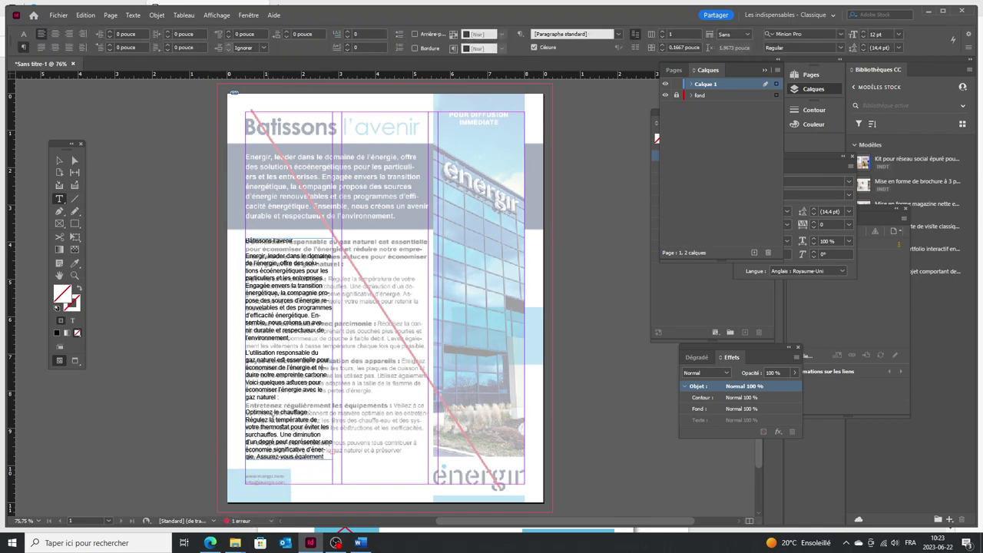
# Copy the title "Bâtissons l'avenir" from the start of the body text, then remove it along with the blank line below it
pyautogui.scroll(3, 326, 371)
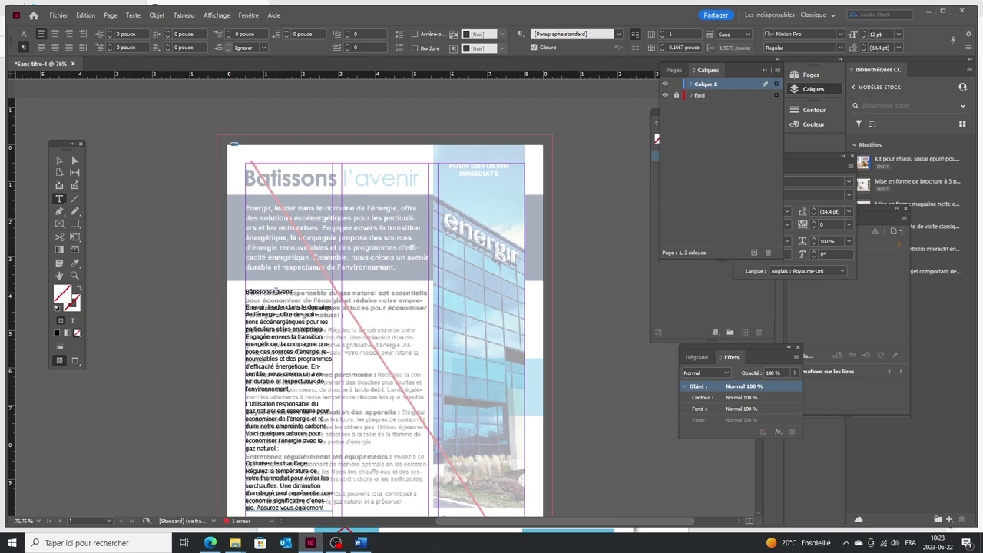
pyautogui.click(277, 292)
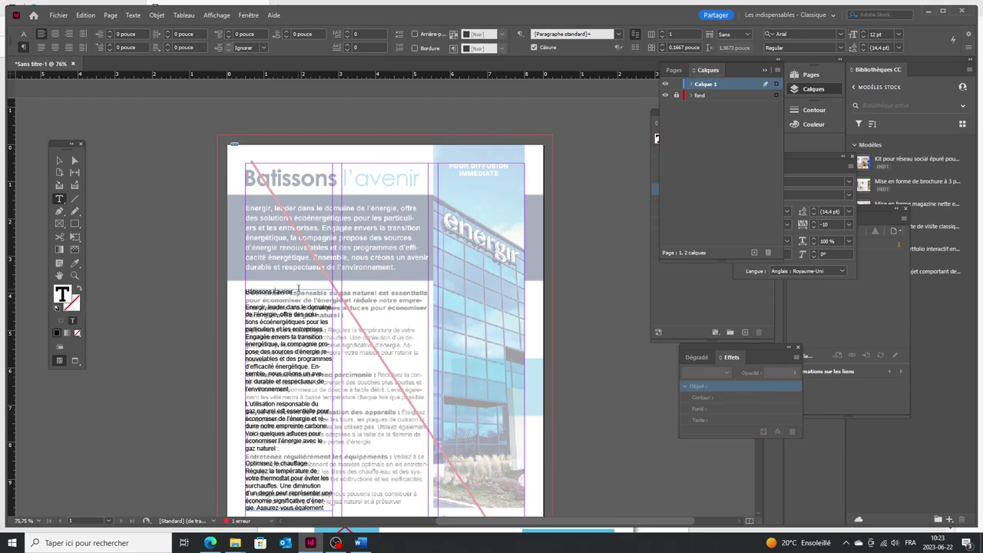
pyautogui.moveTo(300, 291); pyautogui.dragTo(261, 281)
pyautogui.hotkey('ctrl', 'c')
pyautogui.press('BackSpace')
pyautogui.press('Delete')
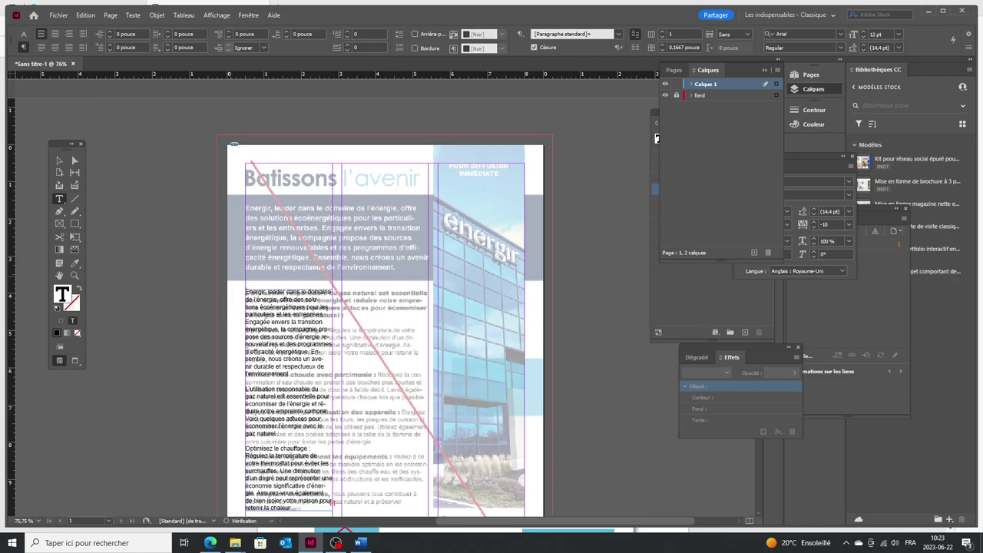
# Create a text frame over the reference headline, spanning the first two columns from the top margin, and paste the title into it
pyautogui.click(198, 229)
pyautogui.moveTo(247, 164); pyautogui.dragTo(428, 193)
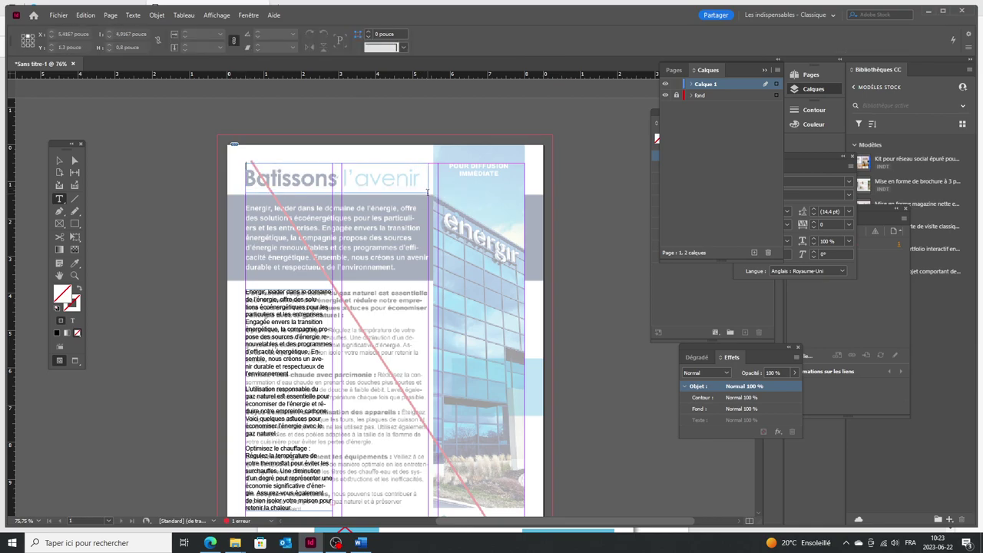
pyautogui.hotkey('ctrl', 'v')
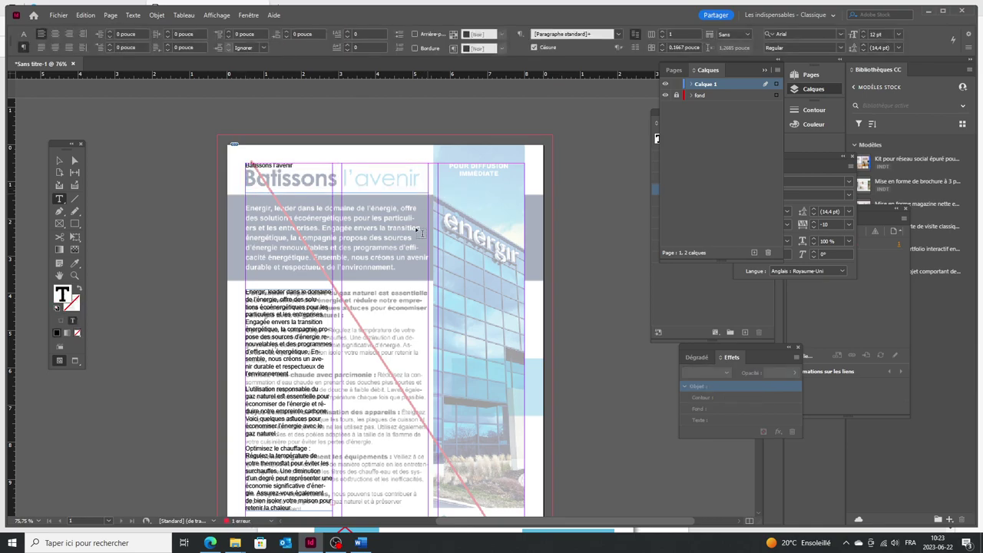
# Check the typographic specifications PDF and set the headline "Bâtissons l'avenir" in Century Gothic Bold
pyautogui.click(214, 543)
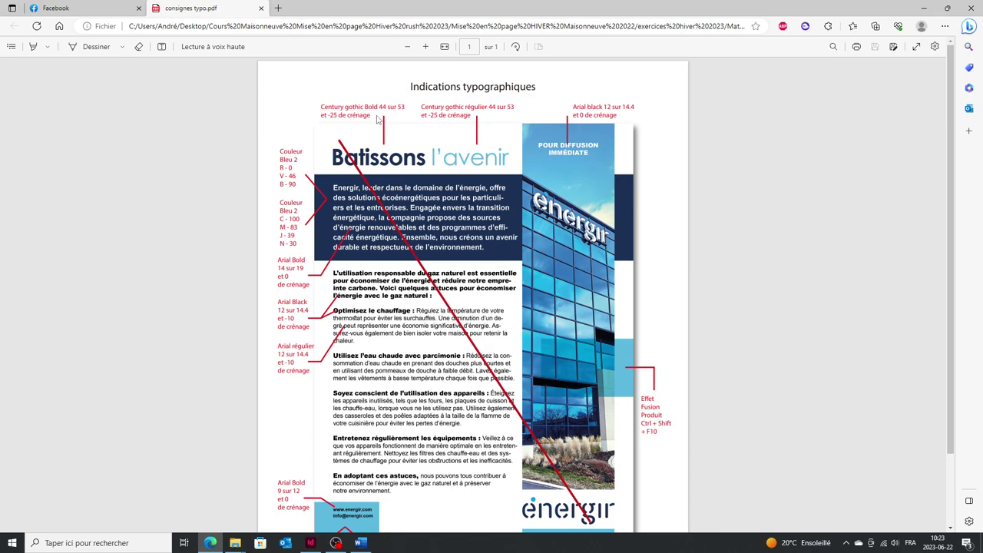
pyautogui.click(925, 7)
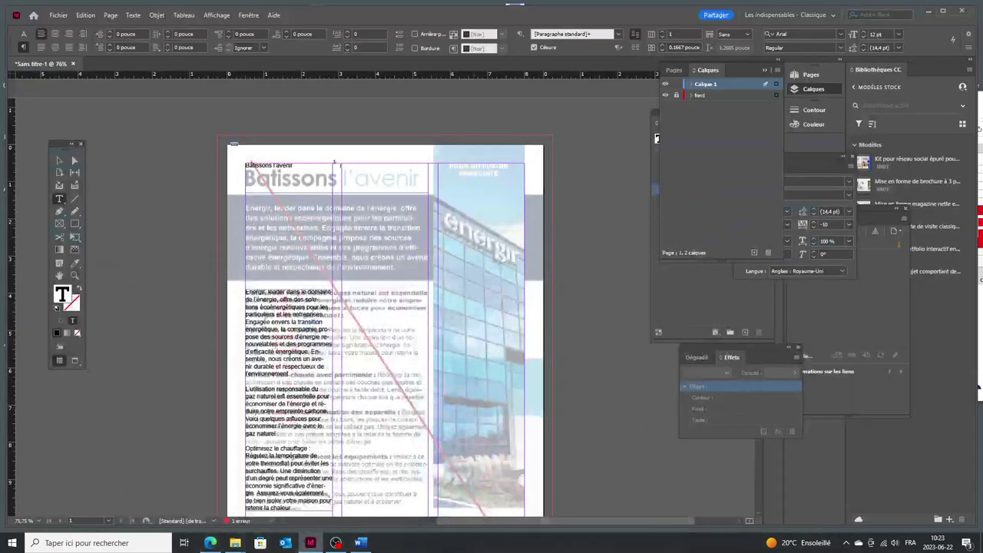
pyautogui.tripleClick(290, 166)
pyautogui.hotkey('ctrl', 't')
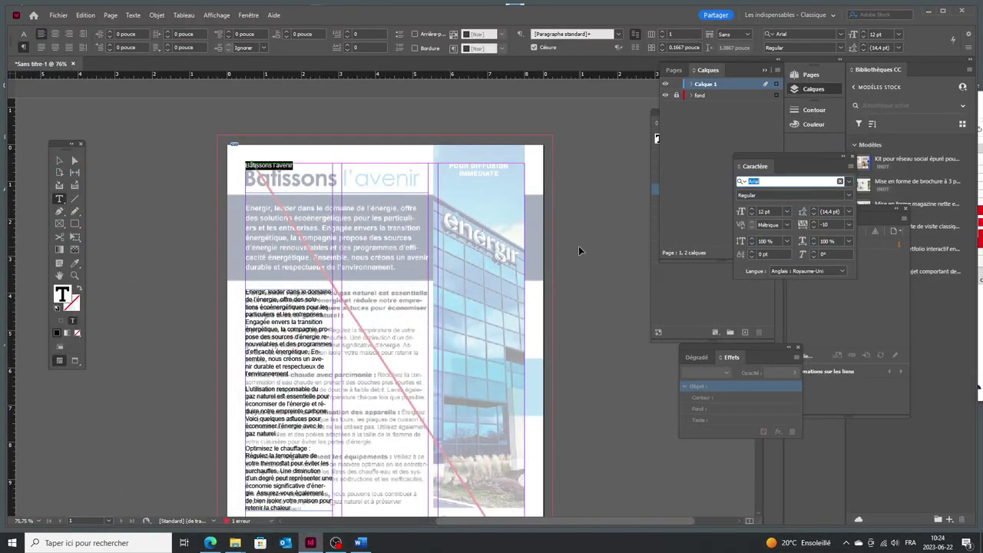
pyautogui.write('centu')
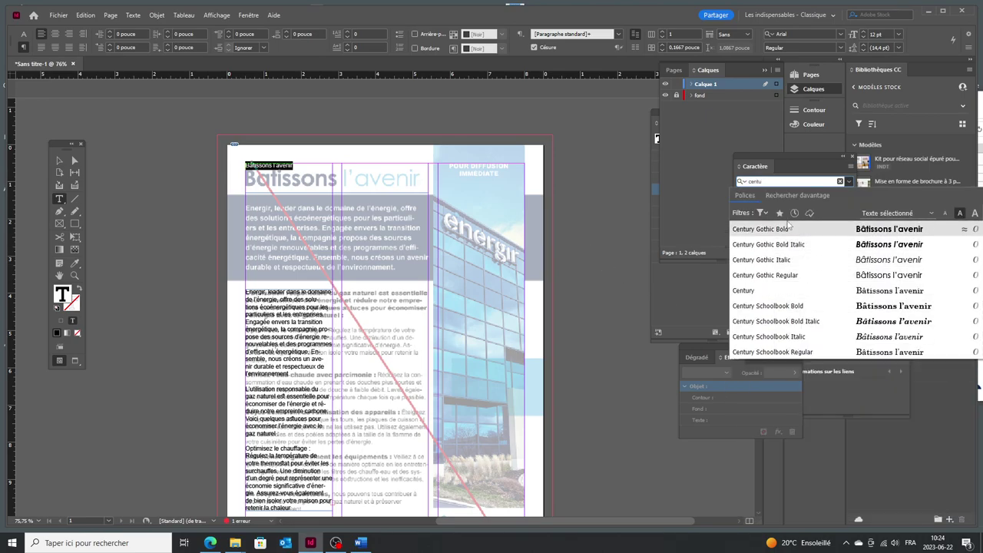
pyautogui.click(765, 229)
# Set the headline's font size to 44 pt and its leading to 53 pt
pyautogui.click(778, 210)
pyautogui.doubleClick(778, 211)
pyautogui.write('44')
pyautogui.press('Tab')
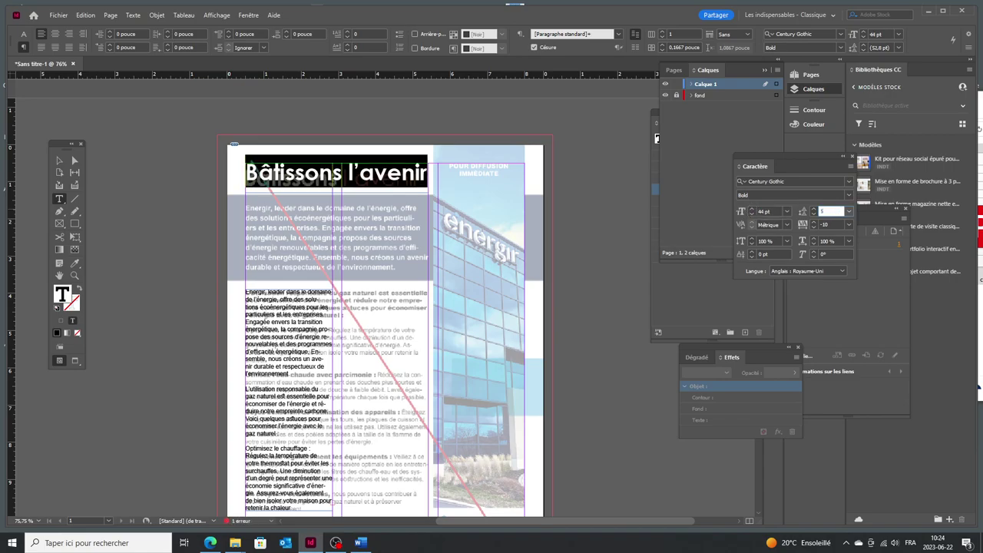
pyautogui.write('53')
pyautogui.press('Tab')
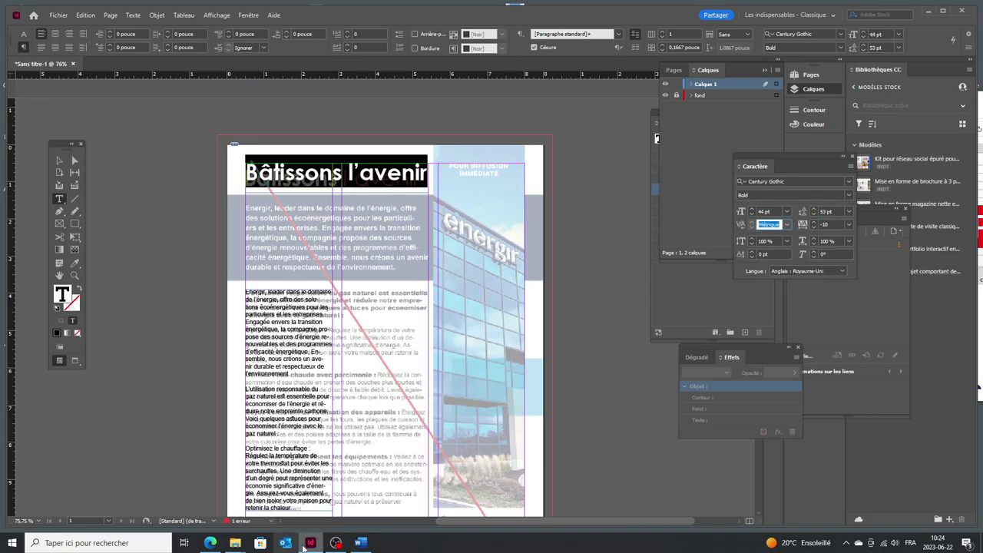
# Recheck the headline's specification in the PDF and set its tracking to -25
pyautogui.click(209, 544)
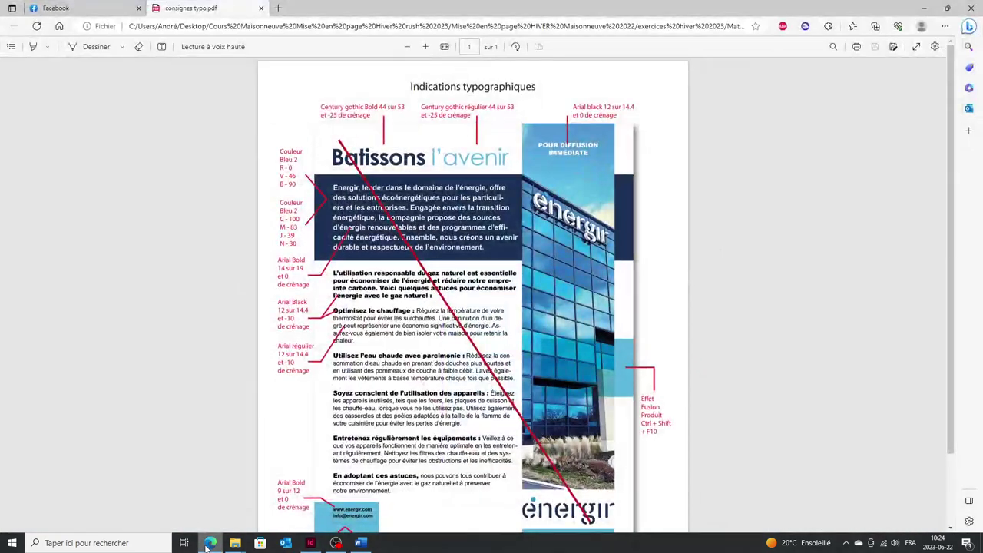
pyautogui.click(209, 544)
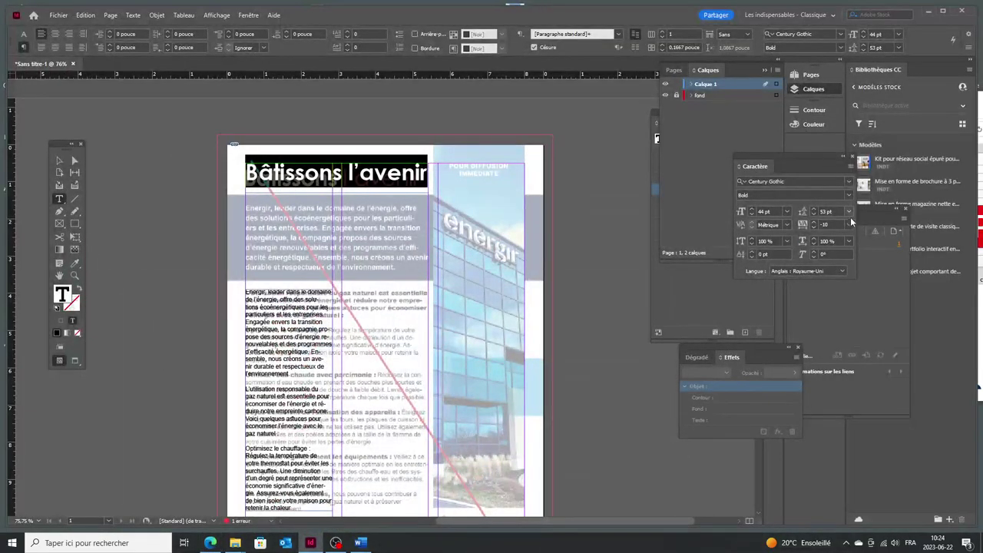
pyautogui.click(848, 225)
pyautogui.click(833, 268)
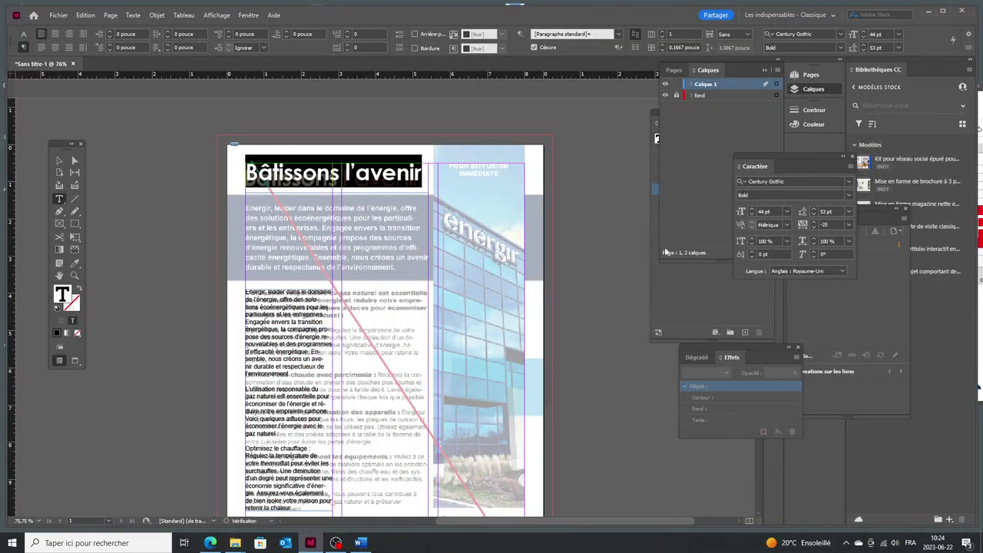
pyautogui.click(353, 170)
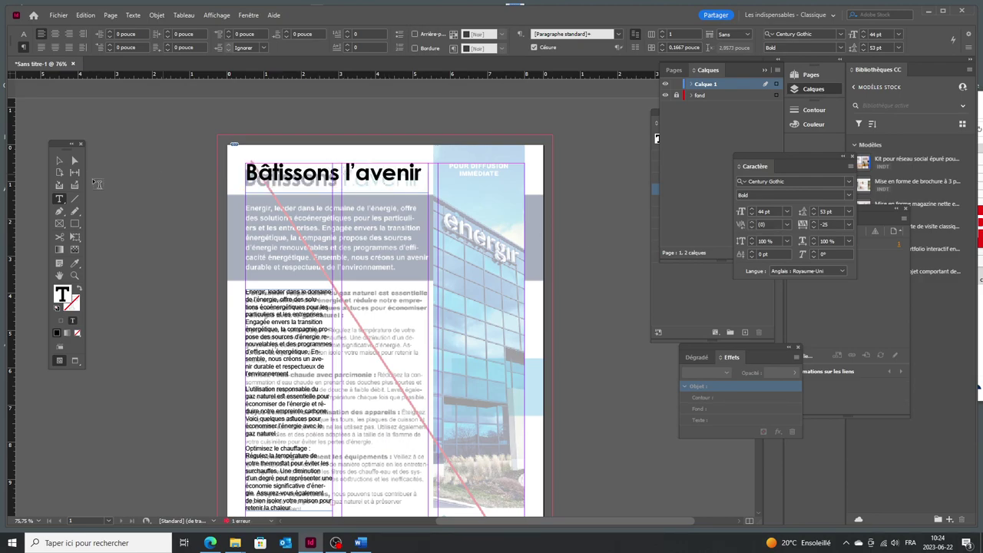
# Shorten the headline text frame from its bottom edge to about 0.64 inch high
pyautogui.click(59, 160)
pyautogui.hotkey('ctrl', '2')
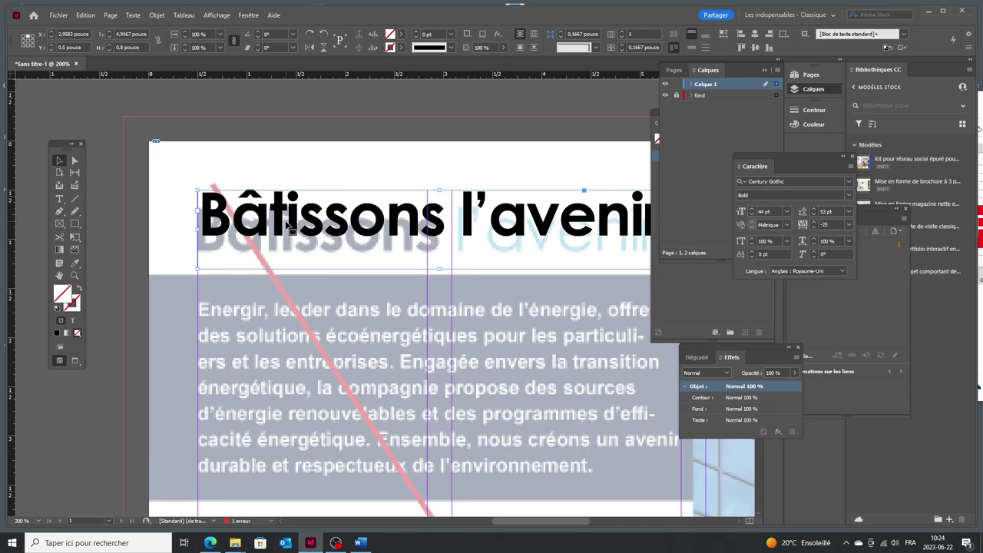
pyautogui.moveTo(439, 269); pyautogui.dragTo(439, 254)
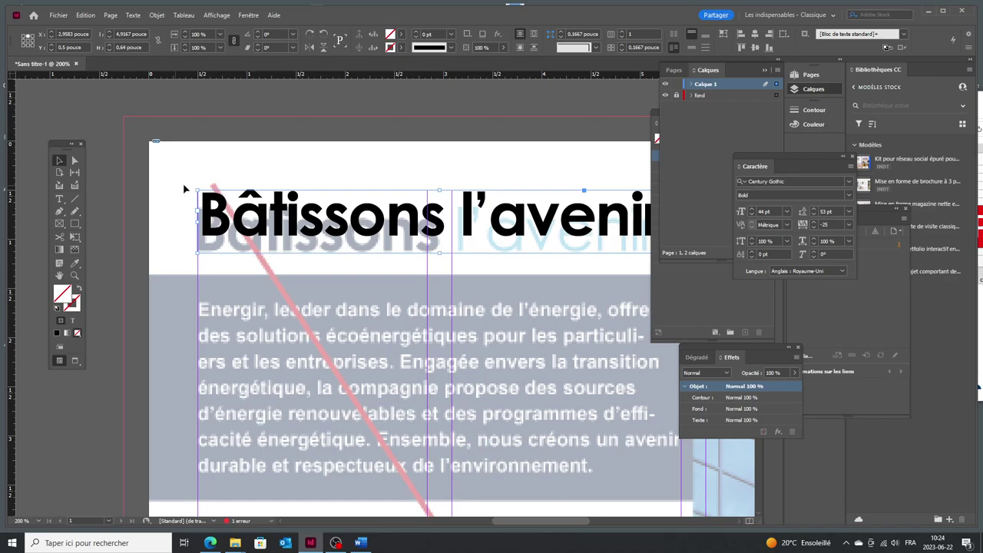
# Nudge the headline frame down and slightly left until its text overlays the reference headline, then deselect it
pyautogui.press('Down')
pyautogui.press('Down')
pyautogui.press('Down')
pyautogui.press('Down')
pyautogui.press('Down')
pyautogui.press('Down')
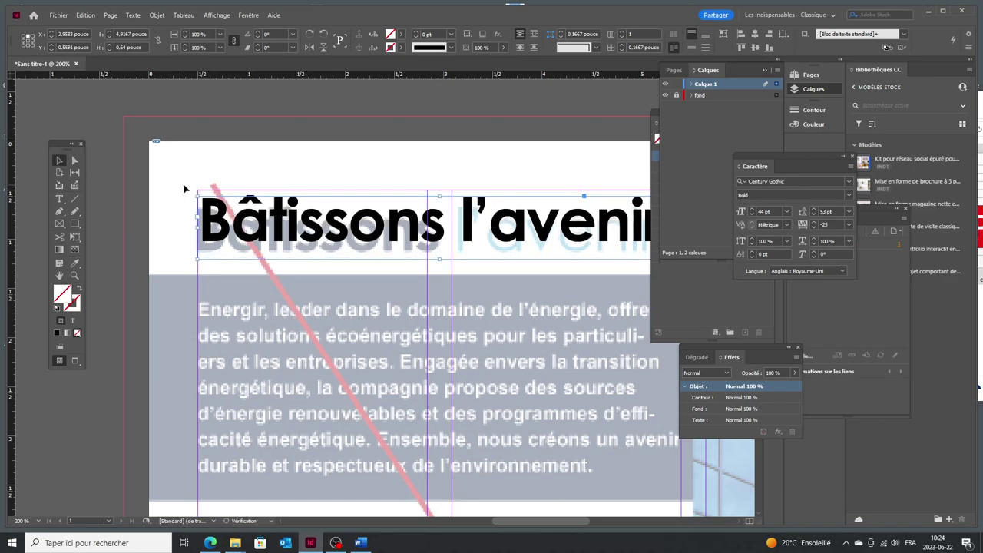
pyautogui.press('Down')
pyautogui.press('Down')
pyautogui.press('Down')
pyautogui.press('Down')
pyautogui.press('Down')
pyautogui.press('Left')
pyautogui.press('Left')
pyautogui.press('Left')
pyautogui.press('Down')
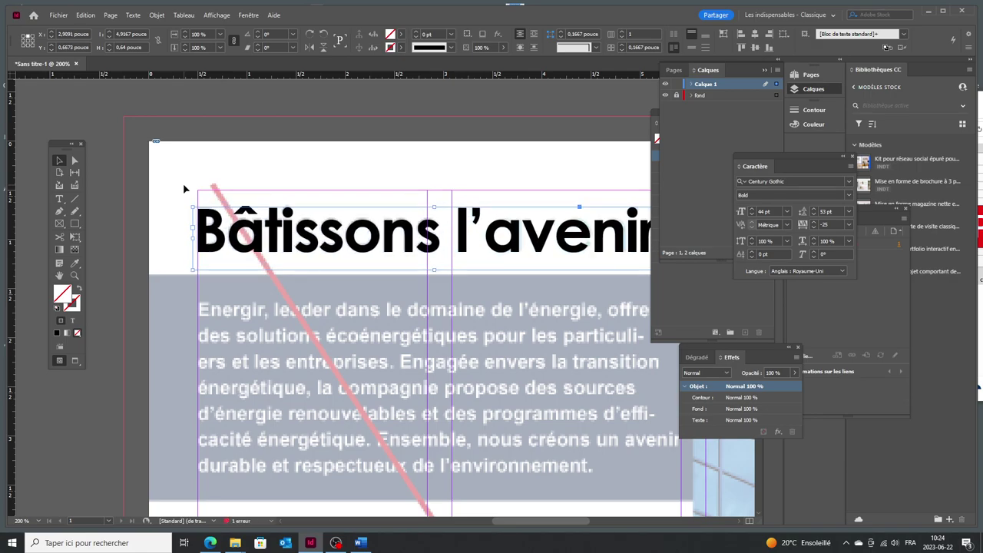
pyautogui.click(241, 171)
# Move the opening paragraph out of the body text, removing its blank line, into a new two-column-wide text frame over the reference's intro band
pyautogui.scroll(-1, 315, 189)
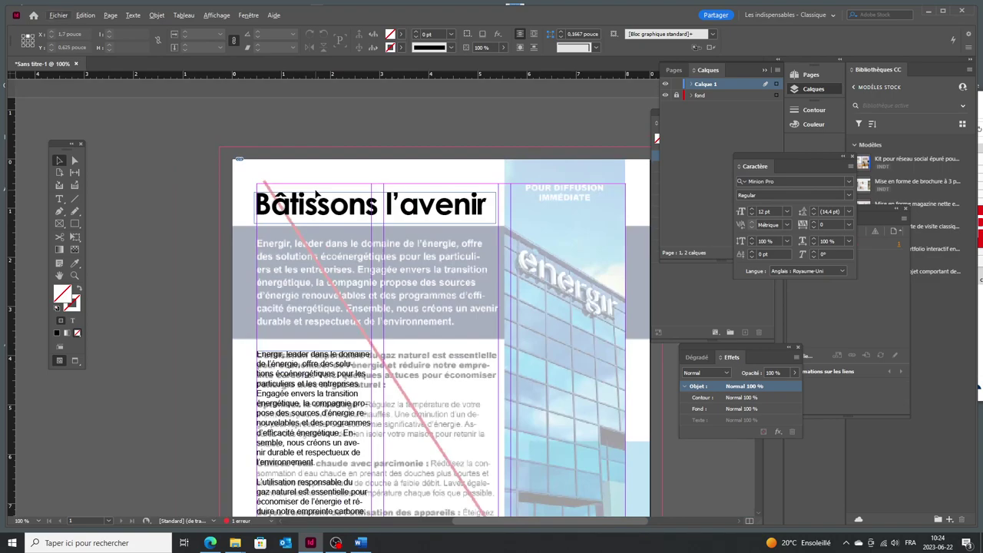
pyautogui.scroll(-3, 315, 194)
pyautogui.scroll(2, 313, 194)
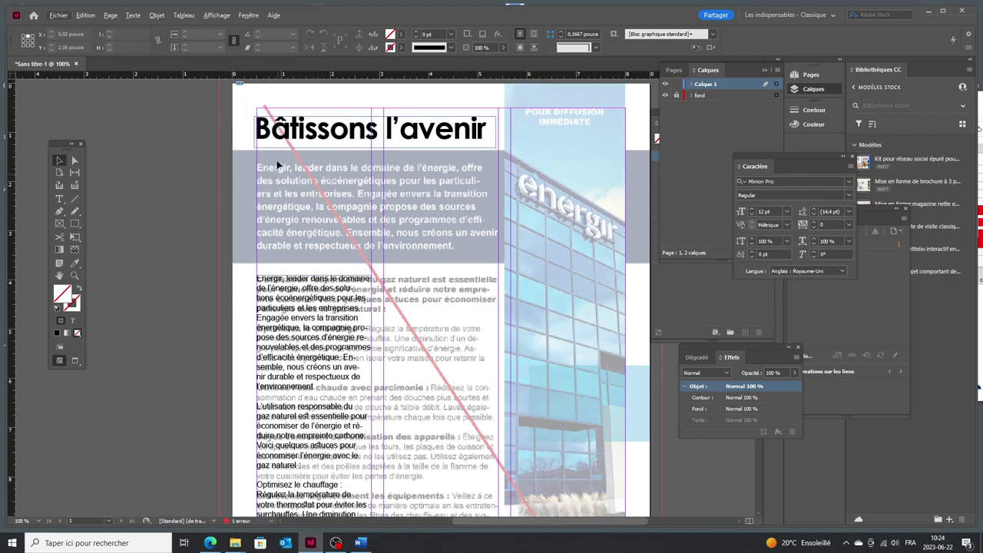
pyautogui.click(59, 199)
pyautogui.moveTo(316, 388); pyautogui.dragTo(238, 277)
pyautogui.hotkey('ctrl', 'c')
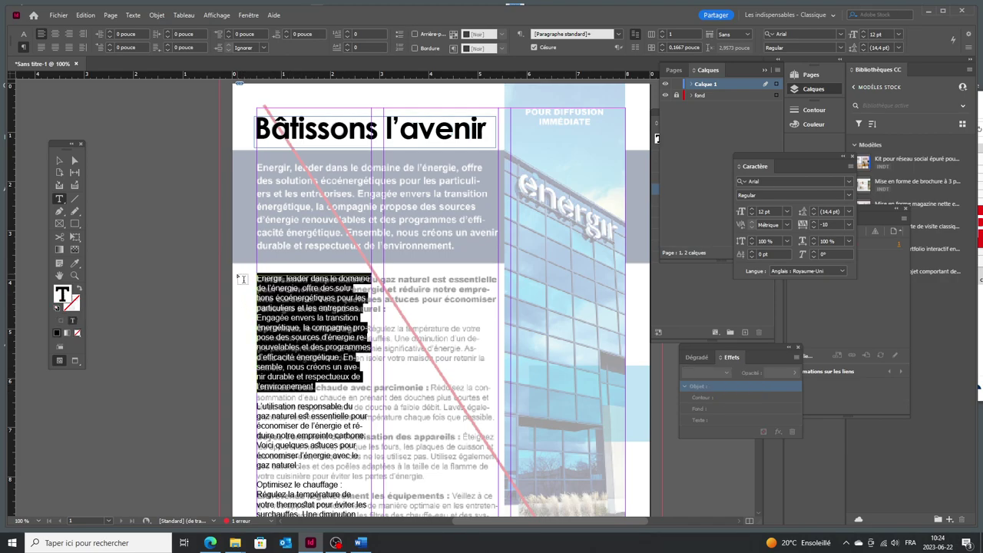
pyautogui.press('Delete')
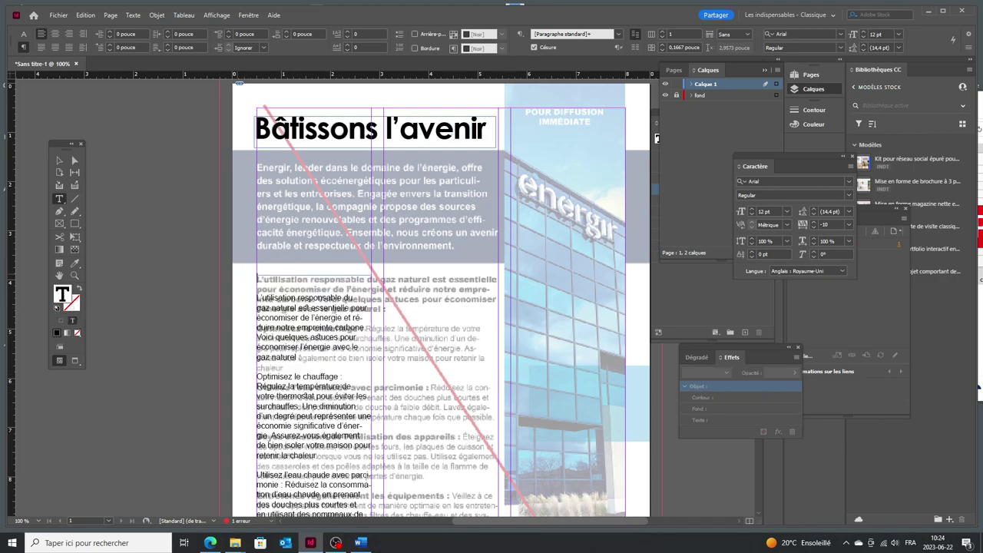
pyautogui.press('Delete')
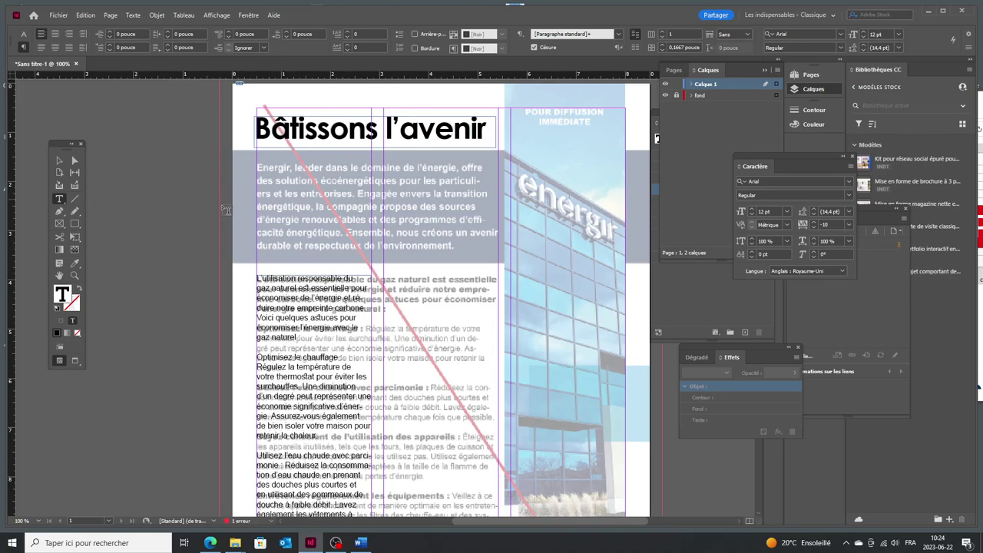
pyautogui.moveTo(260, 164); pyautogui.dragTo(500, 257)
pyautogui.hotkey('ctrl', 'v')
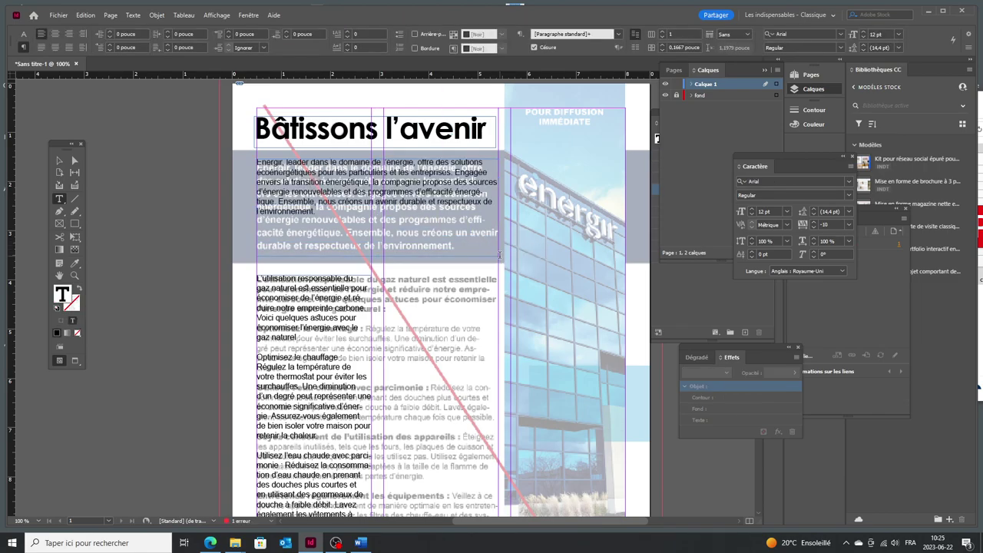
# Check the intro paragraph's specification in the PDF and set all its text to Arial Bold
pyautogui.click(210, 542)
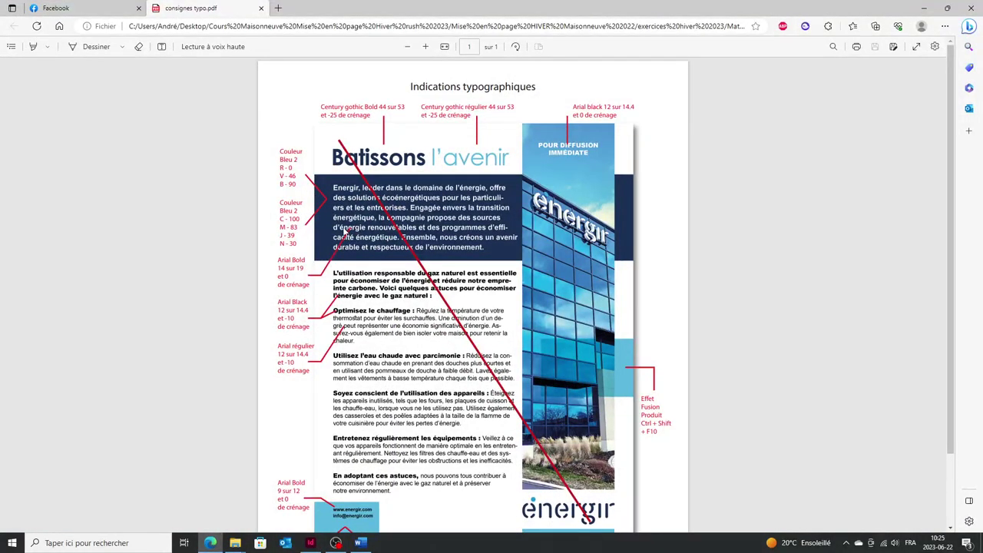
pyautogui.click(310, 543)
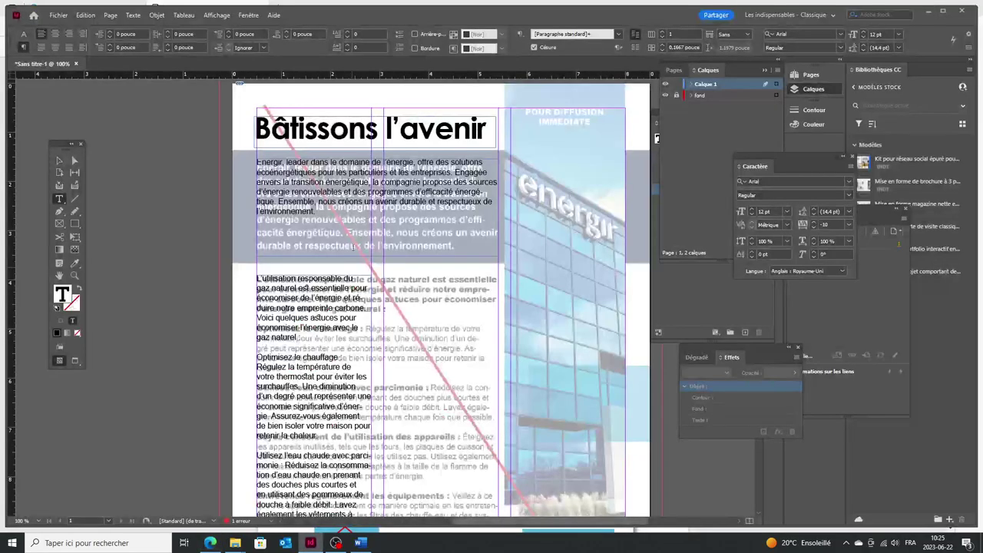
pyautogui.hotkey('ctrl', 'a')
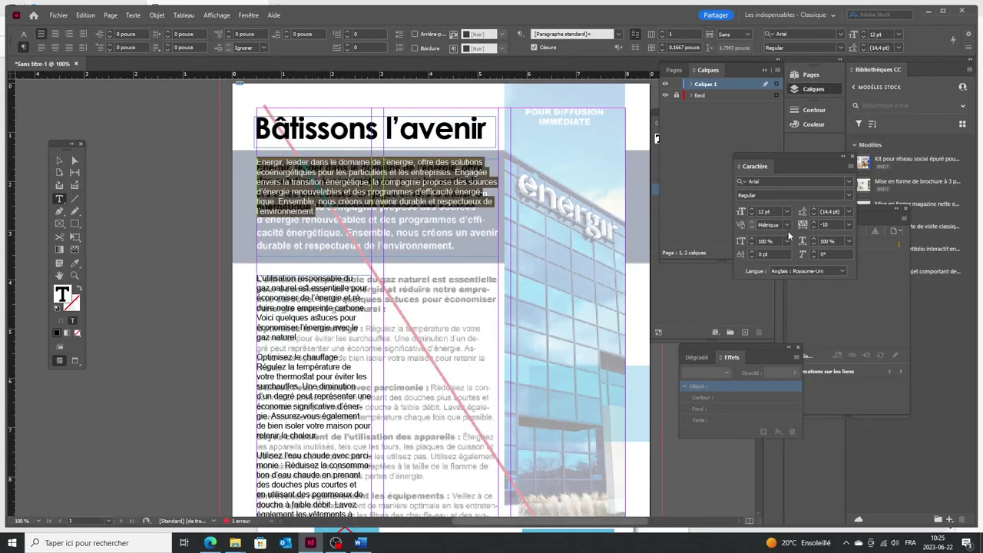
pyautogui.click(215, 540)
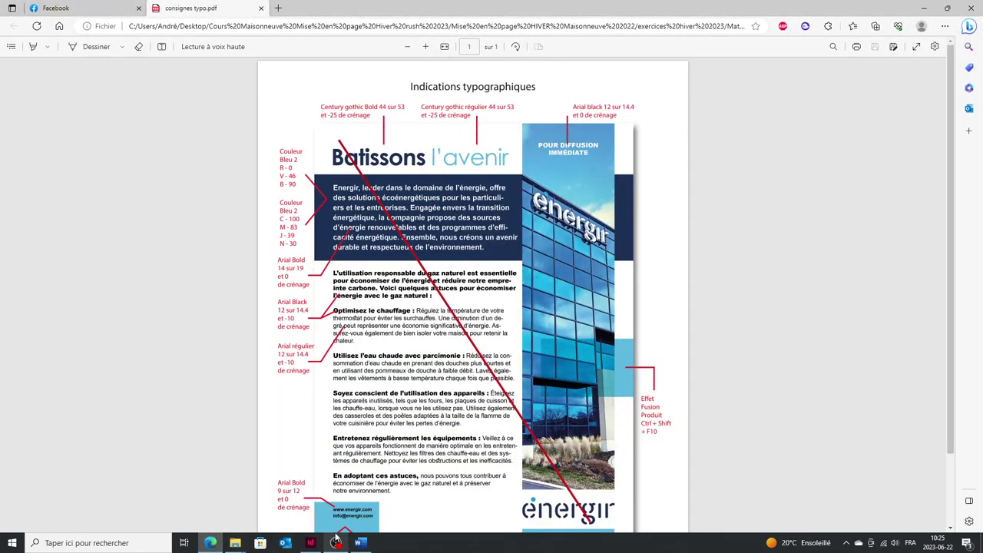
pyautogui.click(310, 542)
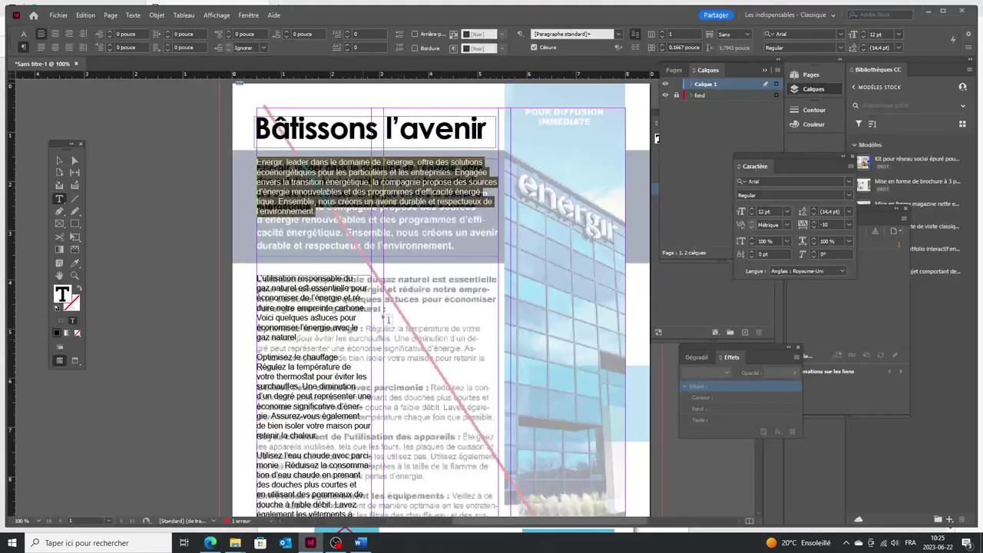
pyautogui.click(814, 196)
pyautogui.click(772, 273)
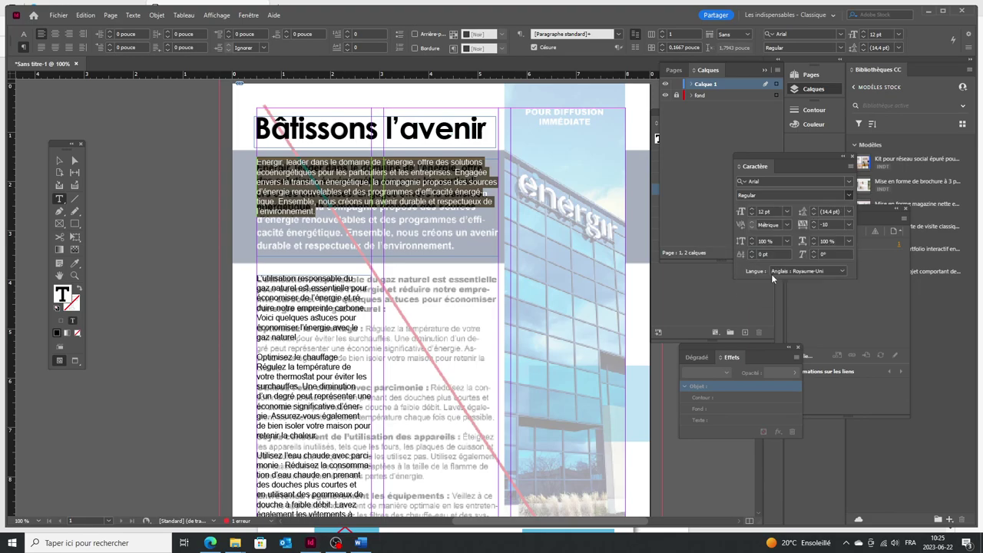
# Set the intro paragraph's font size to 14 pt
pyautogui.click(752, 214)
pyautogui.click(752, 214)
pyautogui.click(752, 211)
pyautogui.click(752, 211)
pyautogui.click(752, 211)
pyautogui.click(752, 211)
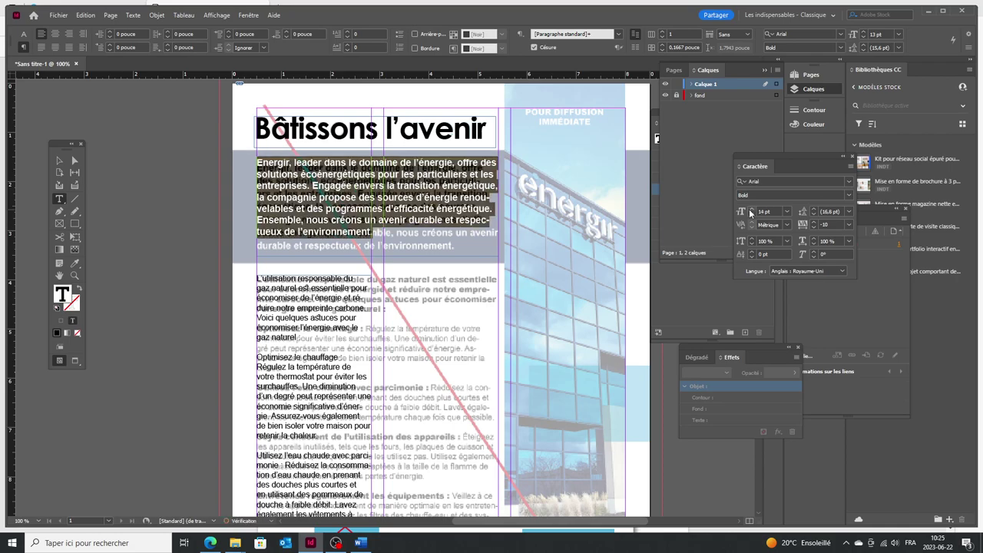
# Set the intro paragraph's leading to 19 pt and its tracking to 0
pyautogui.click(814, 210)
pyautogui.click(814, 211)
pyautogui.click(814, 210)
pyautogui.click(815, 210)
pyautogui.click(815, 210)
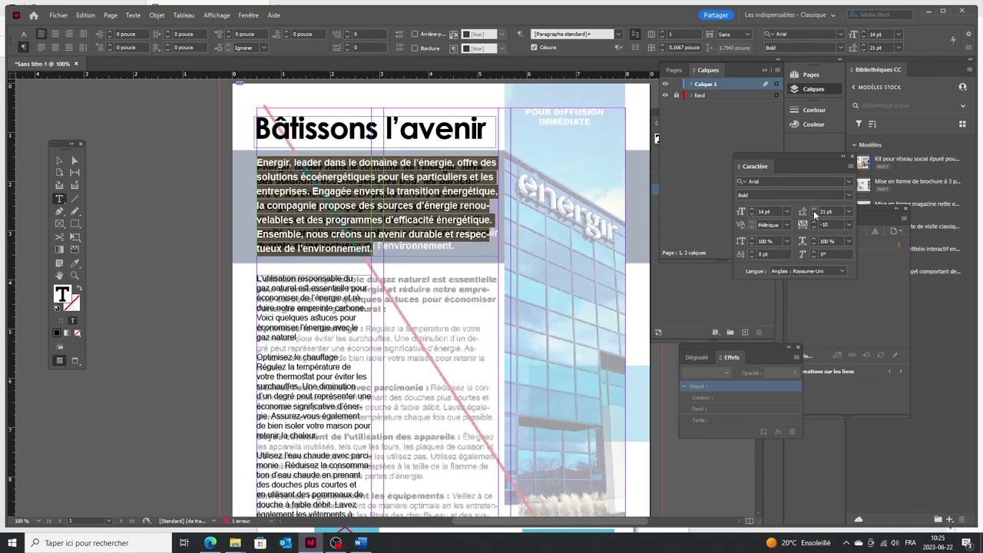
pyautogui.click(815, 216)
pyautogui.click(816, 216)
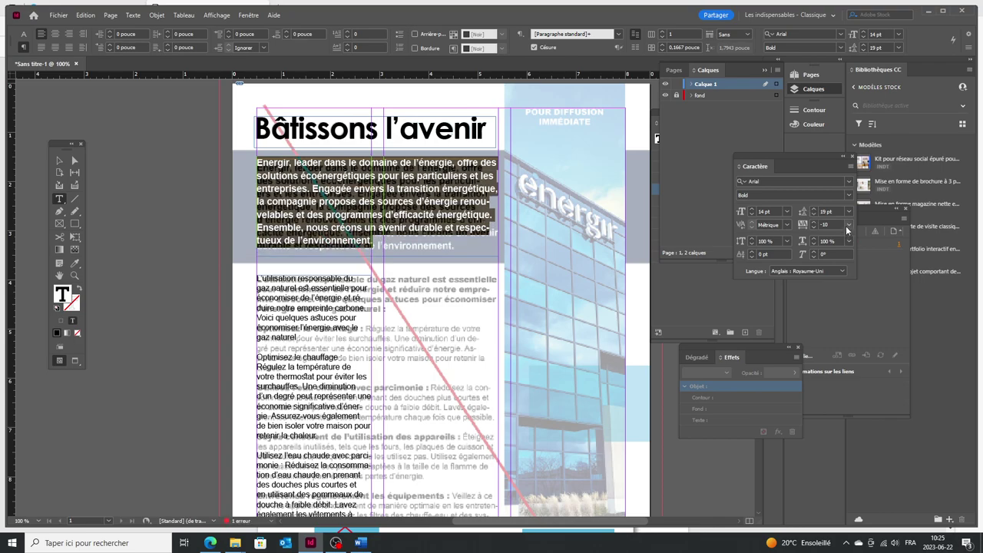
pyautogui.click(849, 224)
pyautogui.click(837, 305)
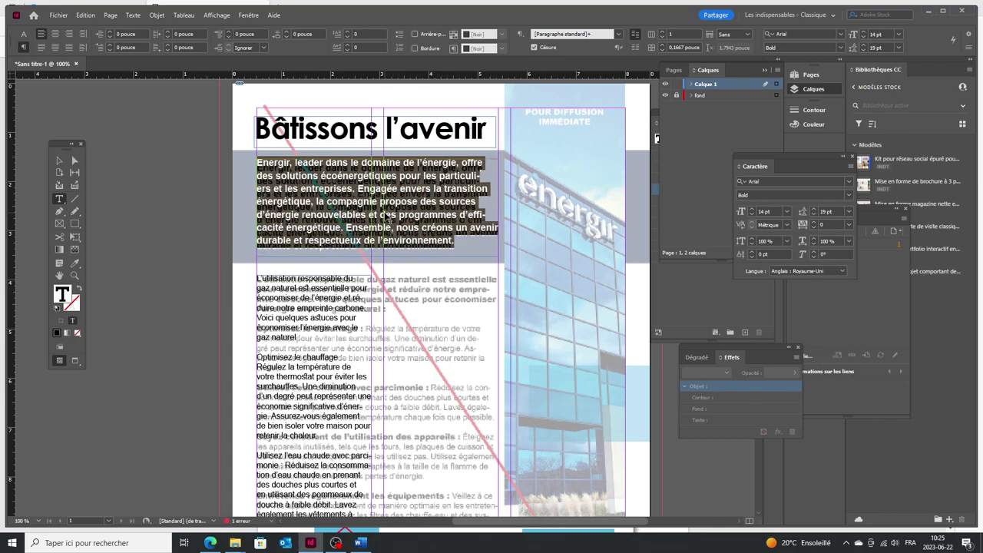
pyautogui.click(390, 220)
# Move the intro text frame down about 0.09 inch so its lines overlay the reference paragraph, then deselect it
pyautogui.click(60, 161)
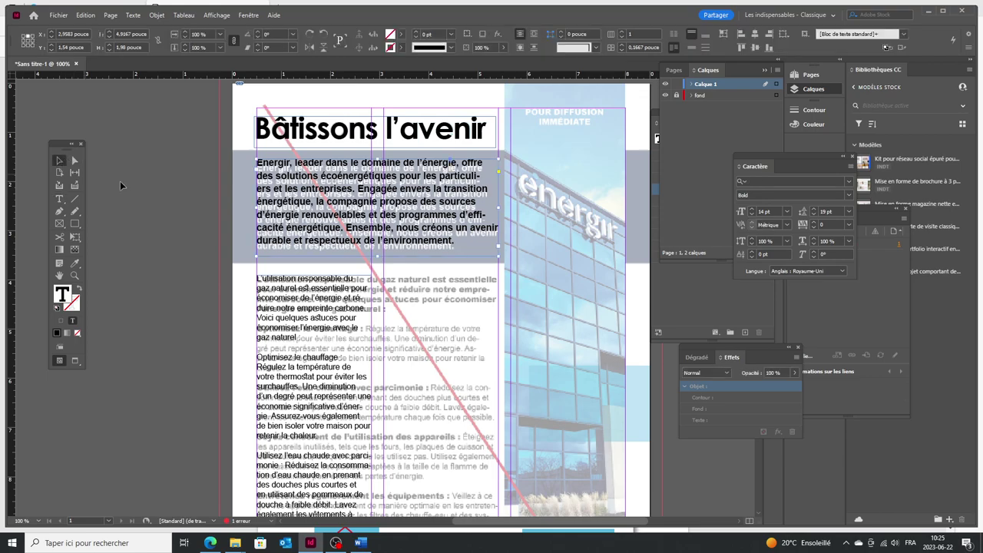
pyautogui.scroll(2, 305, 182)
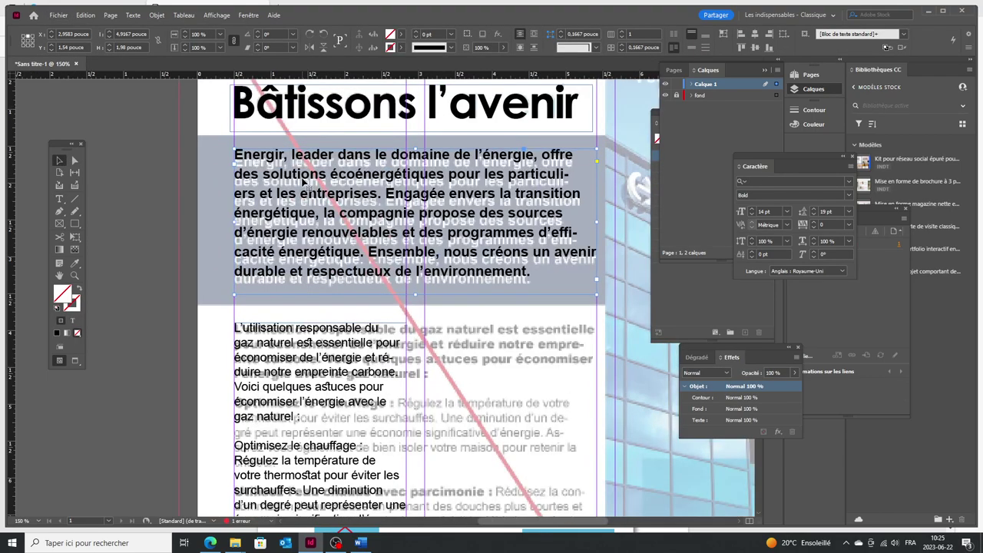
pyautogui.moveTo(308, 185); pyautogui.dragTo(308, 186)
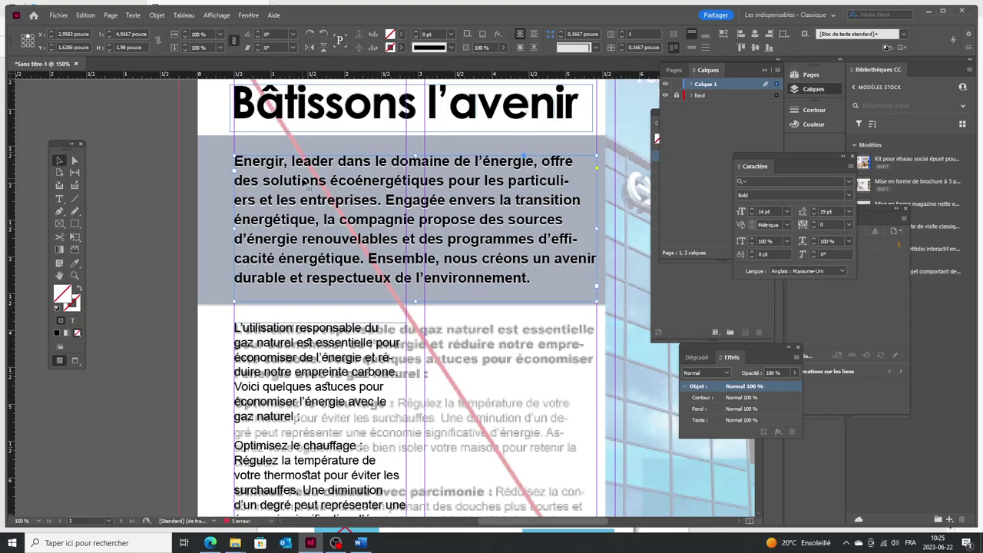
pyautogui.click(106, 221)
# Widen the body text frame to about 4.92 inches, spanning both text columns, and extend its height to about 7.1 inches
pyautogui.scroll(-3, 218, 242)
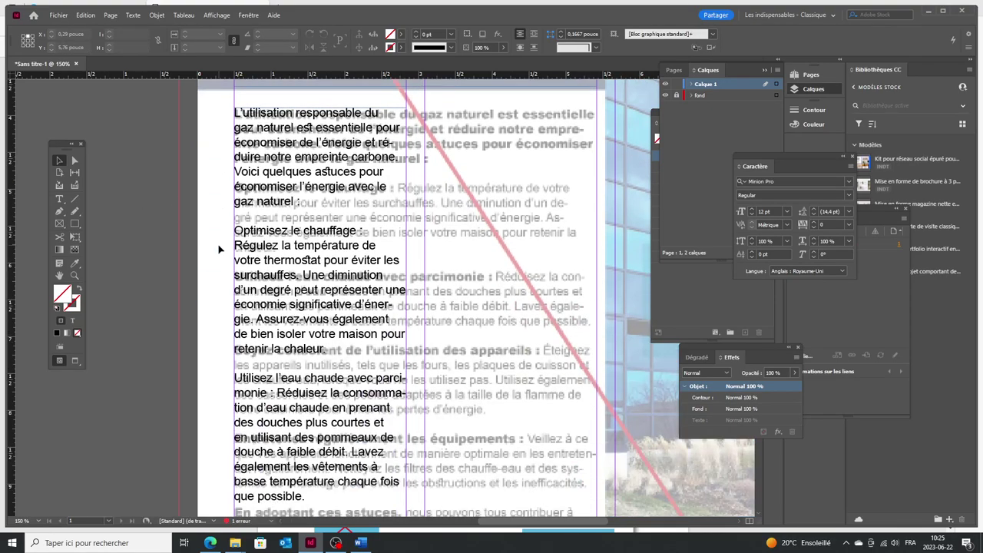
pyautogui.scroll(-1, 220, 247)
pyautogui.click(274, 273)
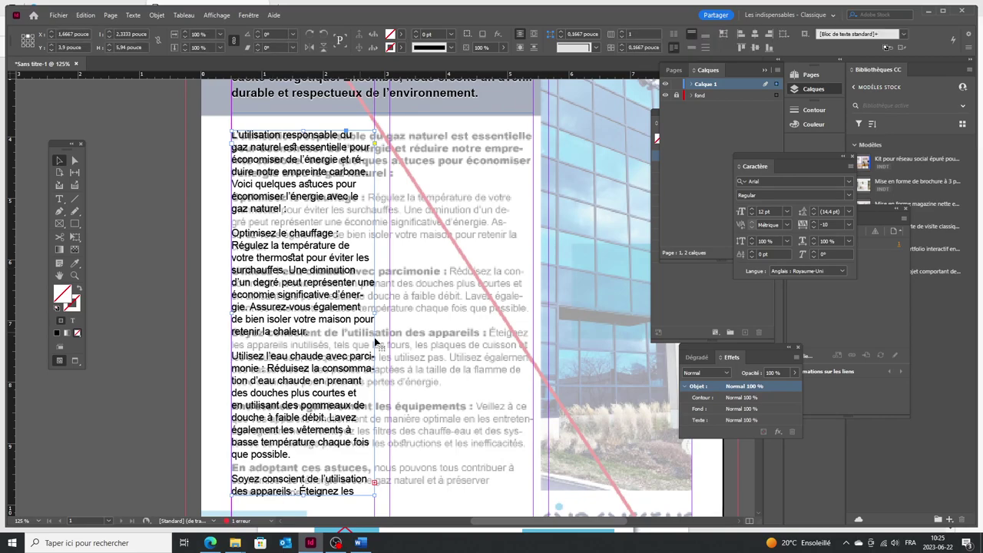
pyautogui.scroll(-1, 358, 316)
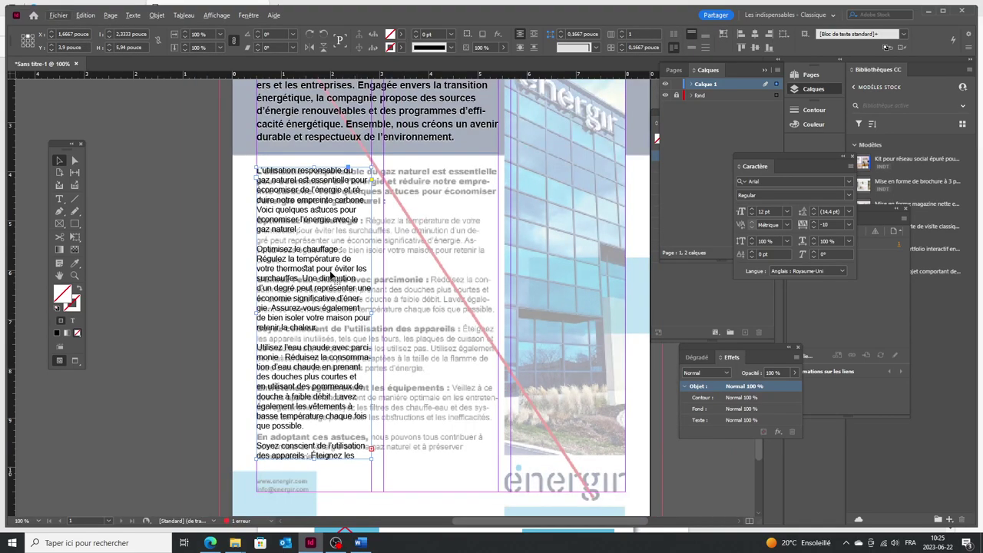
pyautogui.click(60, 161)
pyautogui.moveTo(372, 315); pyautogui.dragTo(499, 329)
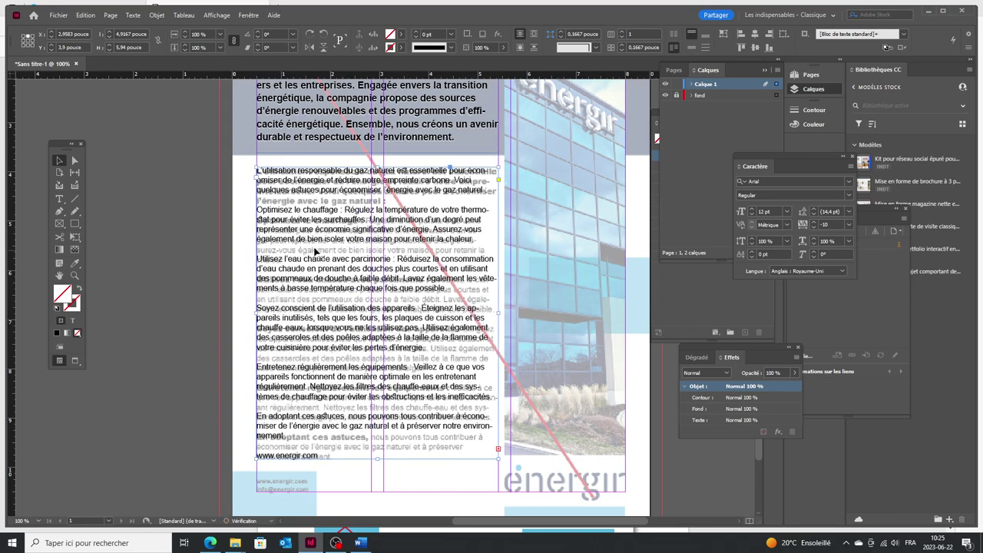
pyautogui.scroll(-3, 302, 323)
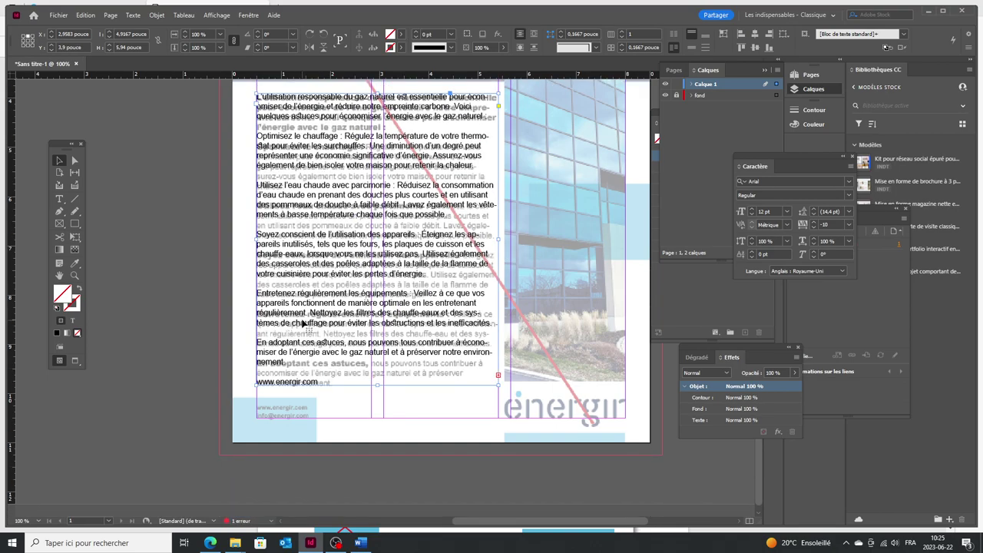
pyautogui.moveTo(379, 385); pyautogui.dragTo(377, 443)
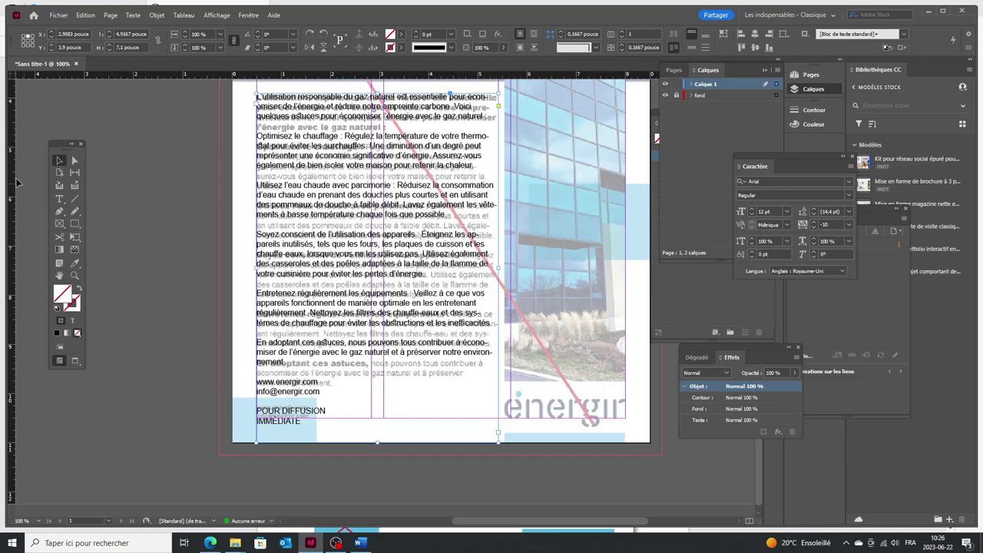
# Cut the website and e-mail address lines from the end of the body text and remove the leftover blank line
pyautogui.click(62, 200)
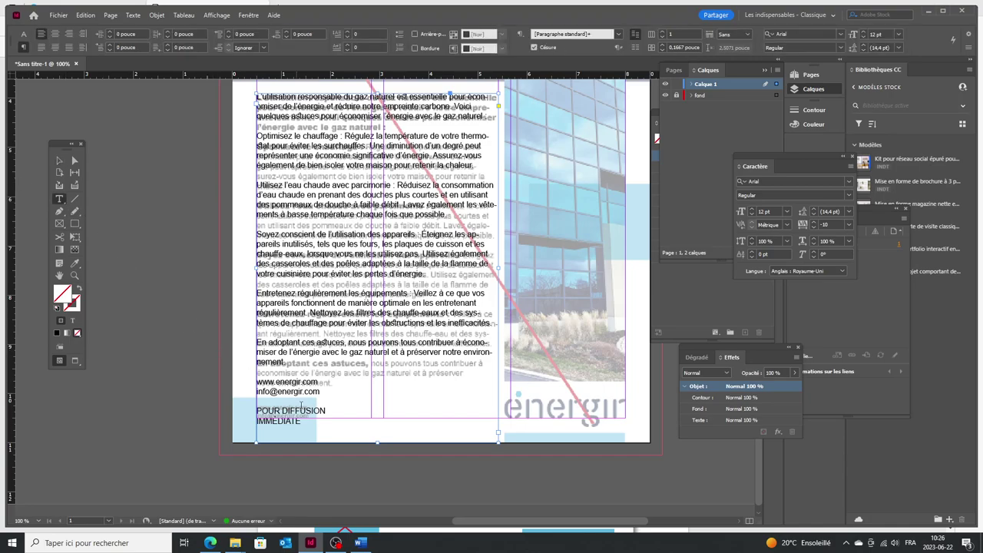
pyautogui.moveTo(322, 394); pyautogui.dragTo(257, 382)
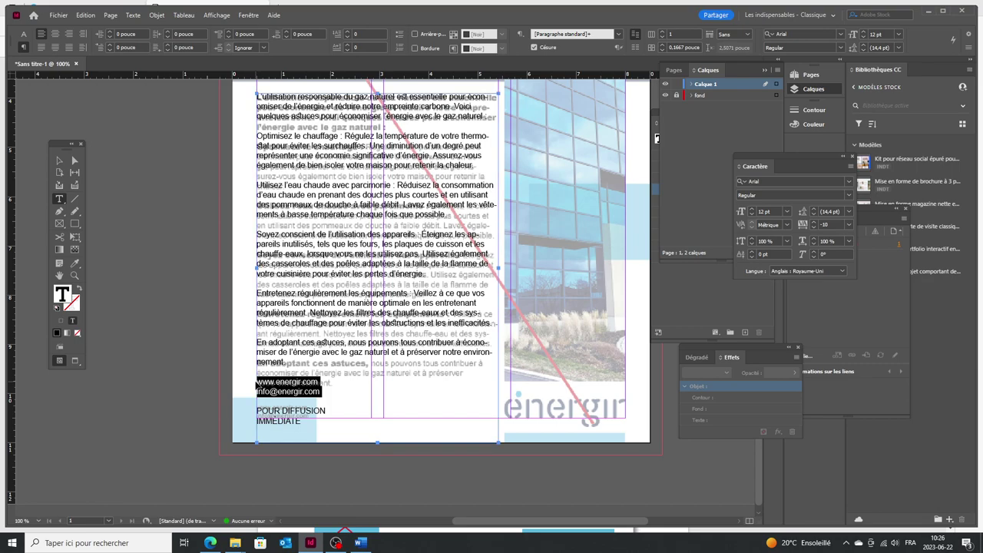
pyautogui.press('BackSpace')
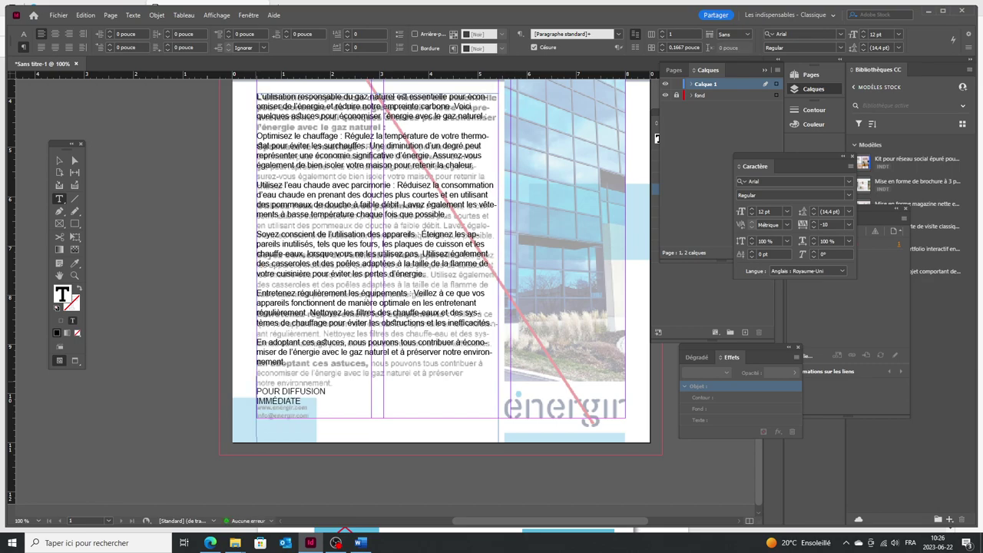
pyautogui.press('BackSpace')
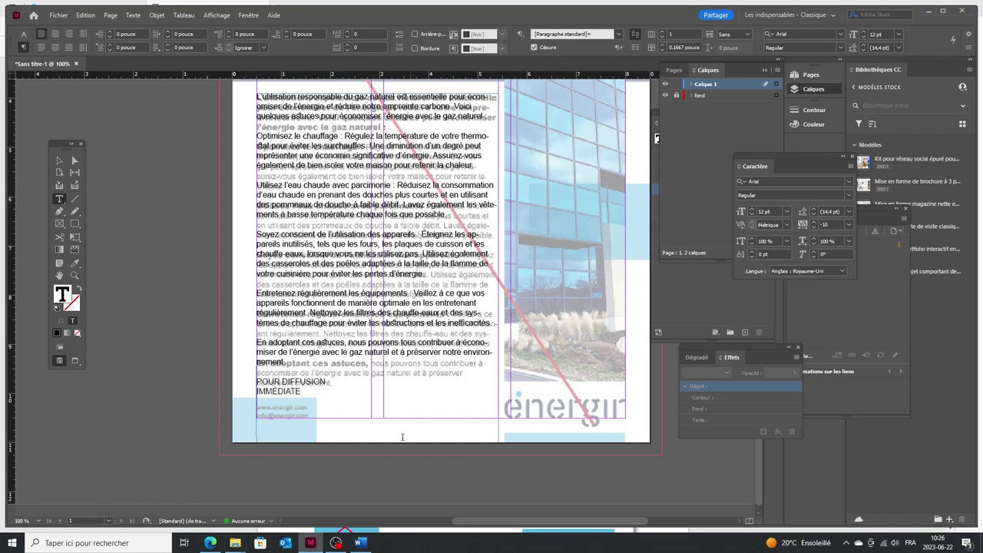
# Shorten the body text frame to end above the light blue box and place the cut contact lines in a new one-column frame below it
pyautogui.press('Escape')
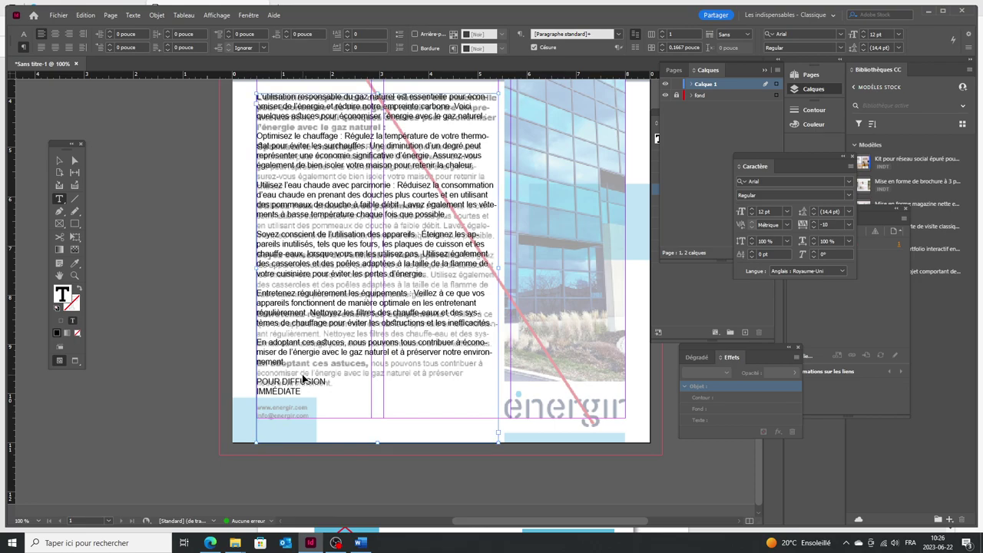
pyautogui.moveTo(377, 441); pyautogui.dragTo(376, 397)
pyautogui.moveTo(258, 405); pyautogui.dragTo(370, 423)
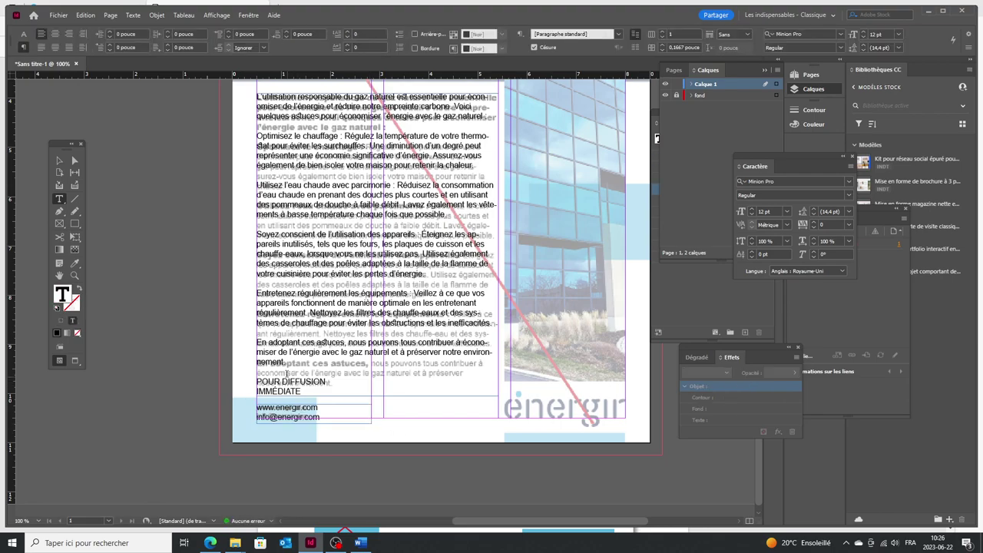
# Move "POUR DIFFUSION IMMÉDIATE" from the body text into a new frame, about 2.46 by 1.35 inches, at the top of the building photo
pyautogui.moveTo(287, 371); pyautogui.dragTo(337, 393)
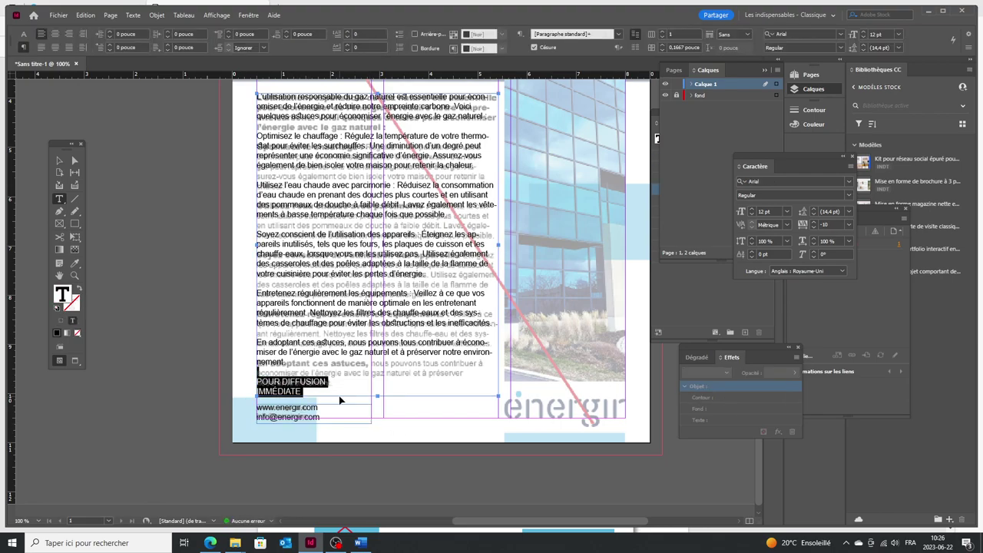
pyautogui.press('BackSpace')
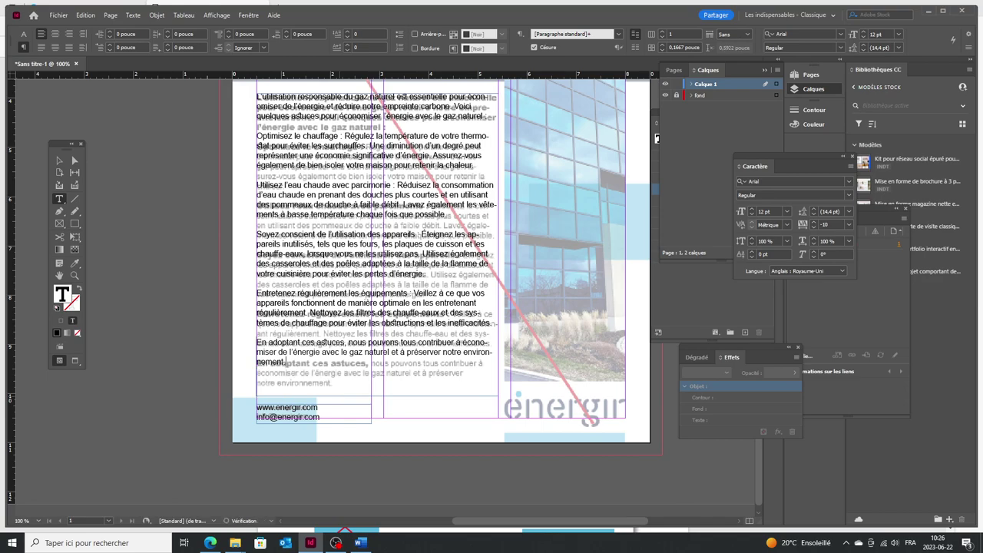
pyautogui.scroll(6, 441, 279)
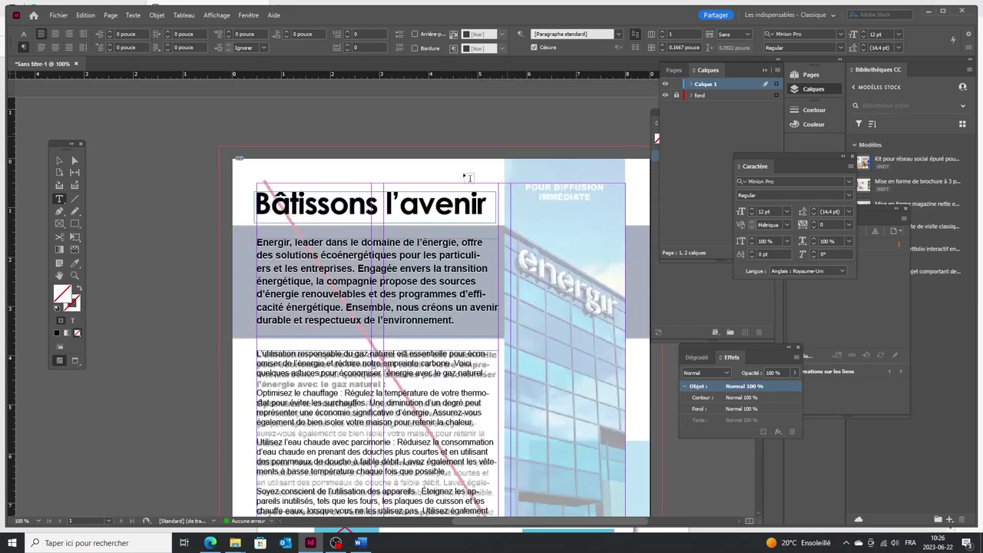
pyautogui.scroll(2, 619, 189)
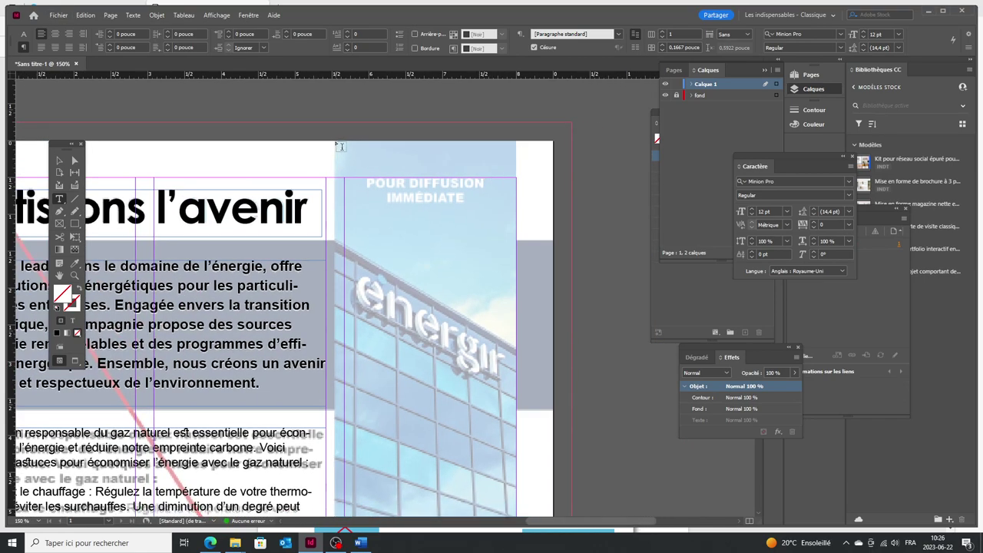
pyautogui.moveTo(336, 142); pyautogui.dragTo(517, 240)
pyautogui.hotkey('ctrl', 'v')
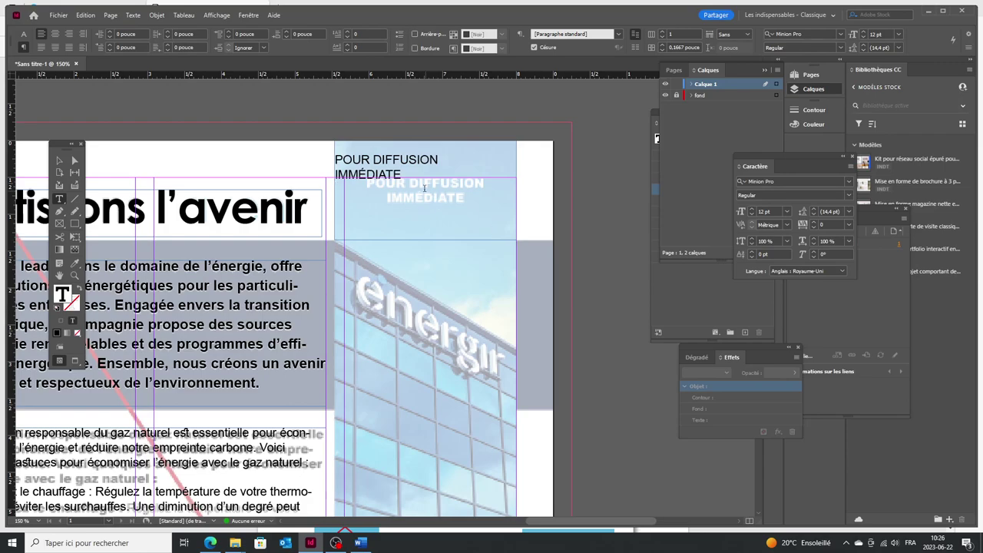
# Center the "POUR DIFFUSION IMMÉDIATE" text horizontally and vertically within its frame
pyautogui.moveTo(408, 176); pyautogui.dragTo(336, 151)
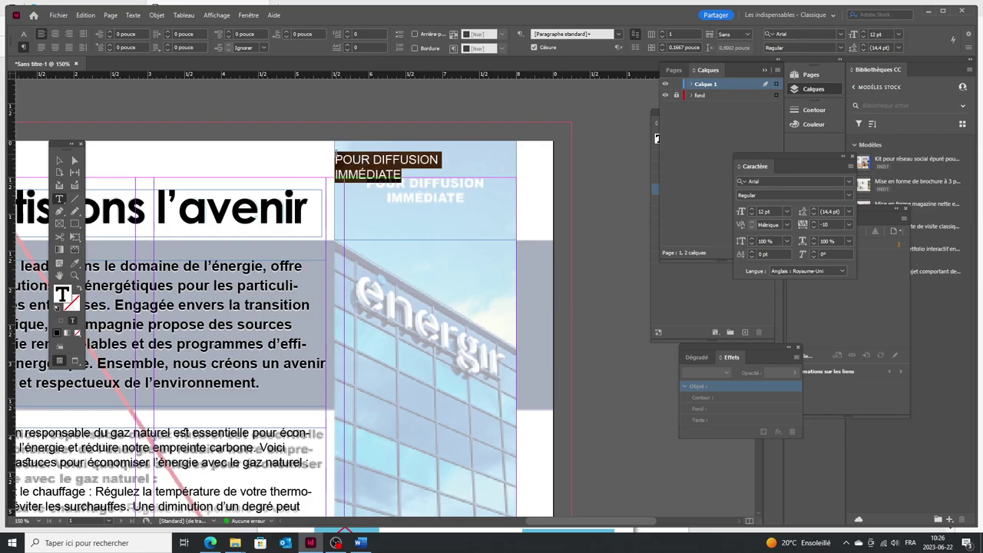
pyautogui.click(54, 34)
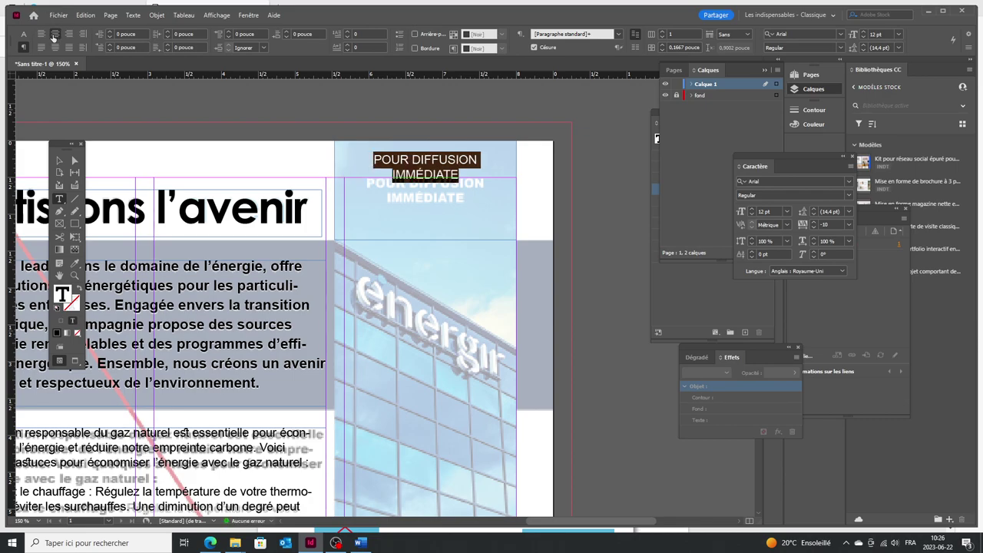
pyautogui.hotkey('ctrl', 'b')
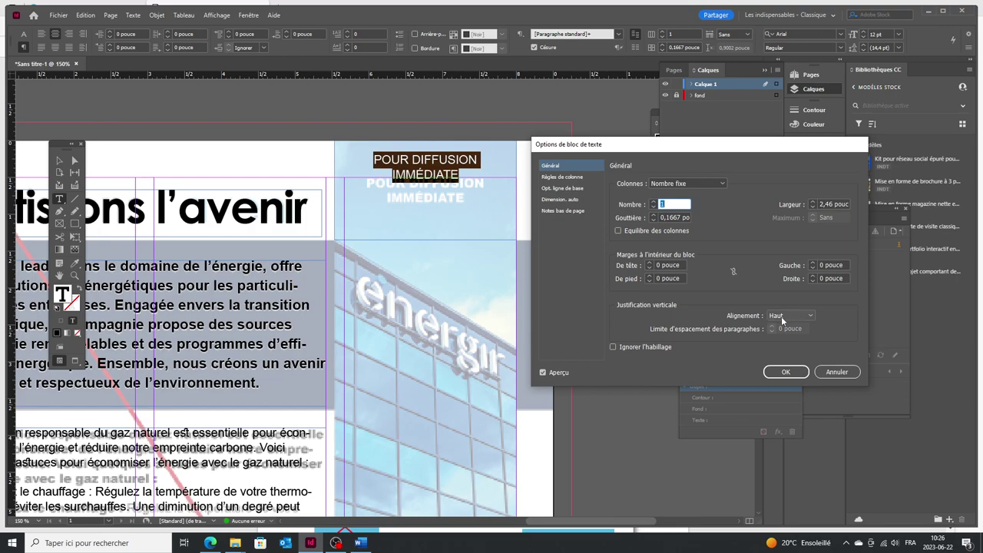
pyautogui.click(781, 316)
pyautogui.click(783, 339)
pyautogui.click(785, 373)
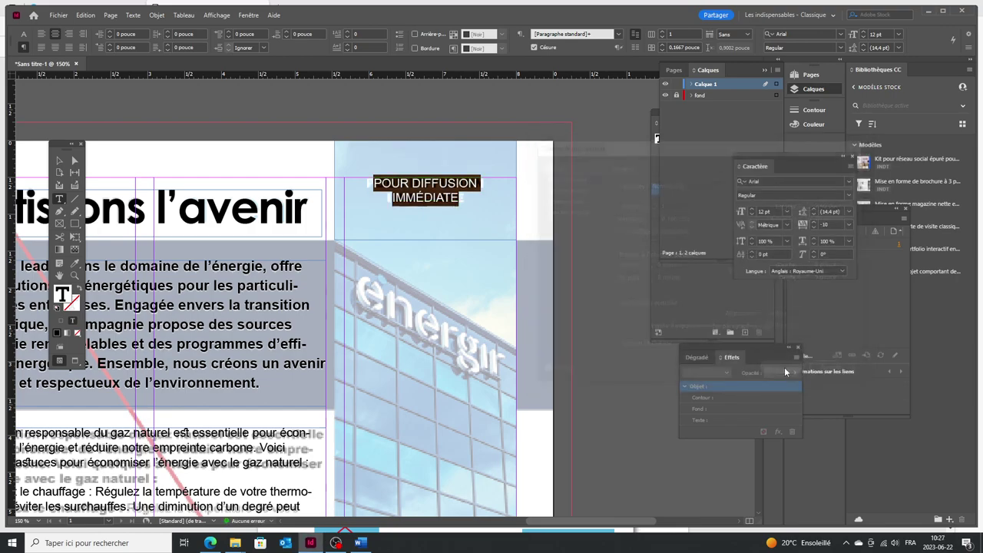
# Check the "POUR DIFFUSION IMMÉDIATE" specification in the PDF, set the text to Arial Black with tracking 0, and deselect the frame
pyautogui.click(211, 543)
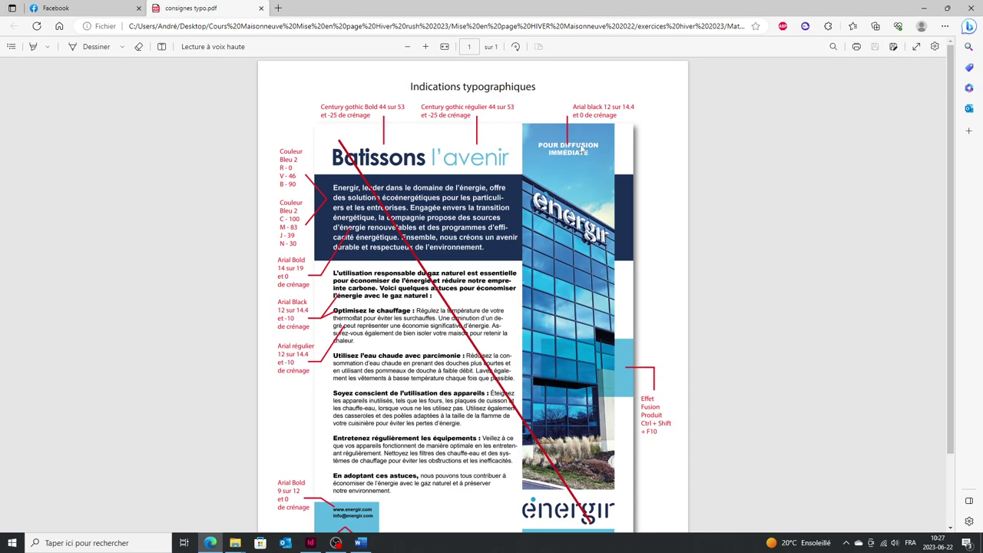
pyautogui.click(310, 543)
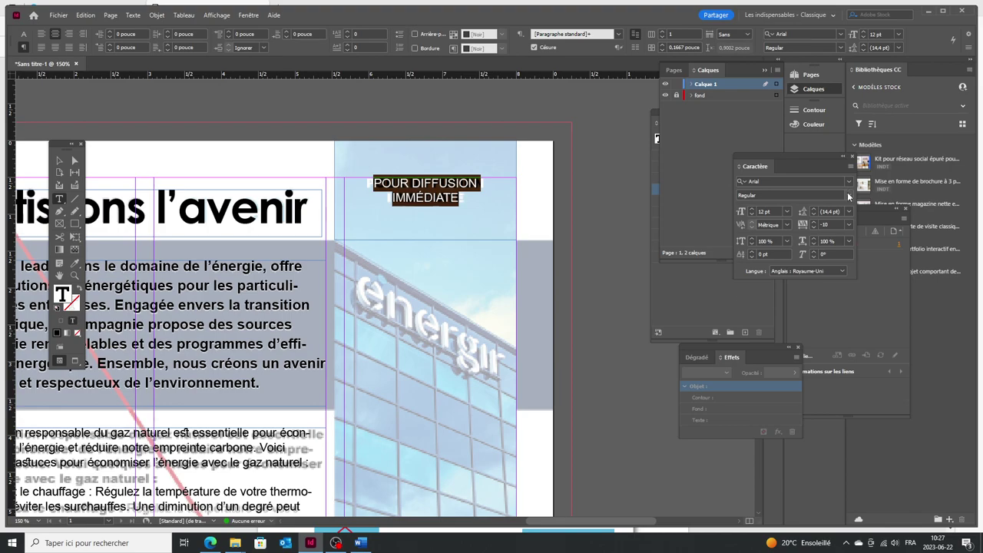
pyautogui.click(849, 197)
pyautogui.click(768, 296)
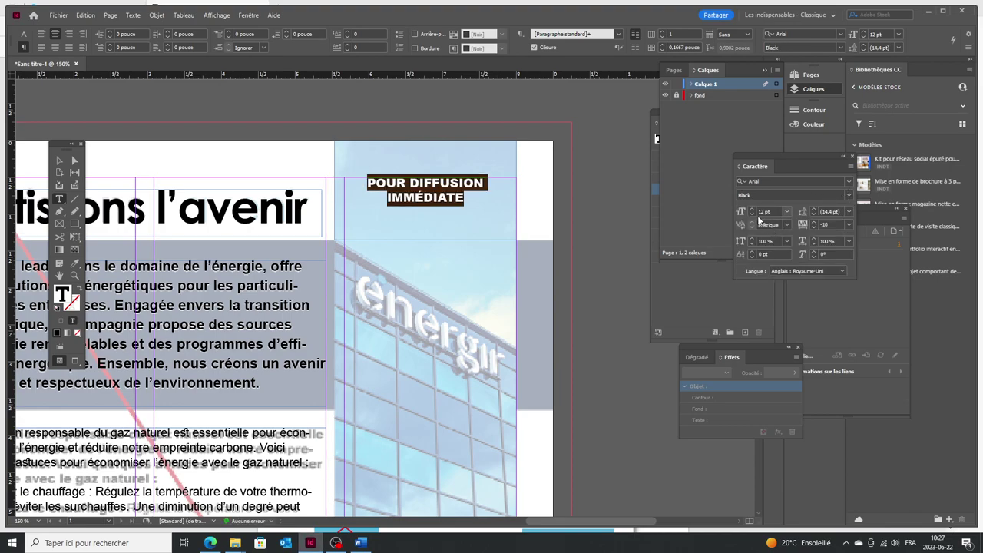
pyautogui.click(849, 224)
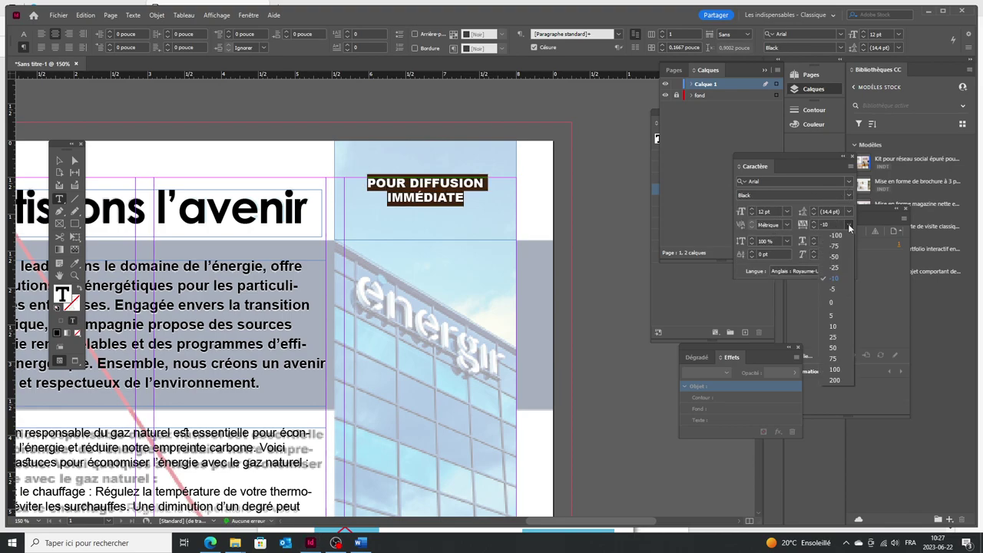
pyautogui.click(832, 304)
pyautogui.click(59, 160)
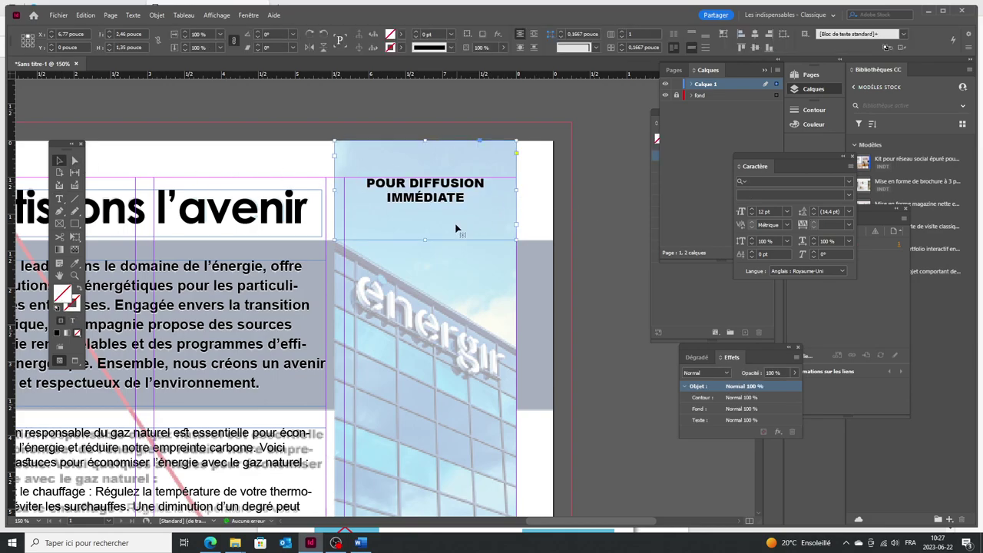
pyautogui.click(570, 196)
# Shorten the body text frame to about 5.975 inches high so it ends clear of the contact frame, and deselect it
pyautogui.scroll(-3, 541, 198)
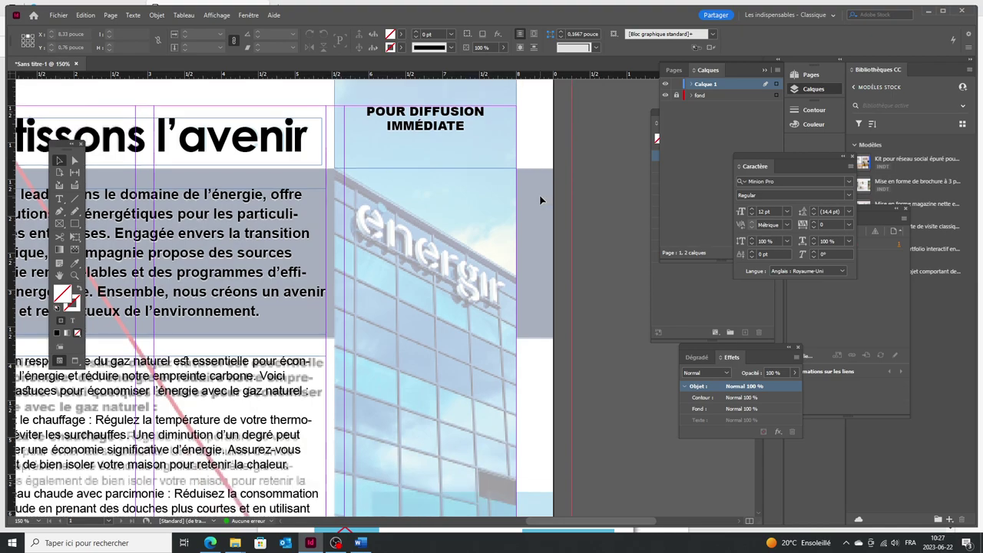
pyautogui.scroll(-1, 541, 200)
pyautogui.keyDown('alt'); pyautogui.scroll(-2, 541, 201); pyautogui.keyUp('alt')
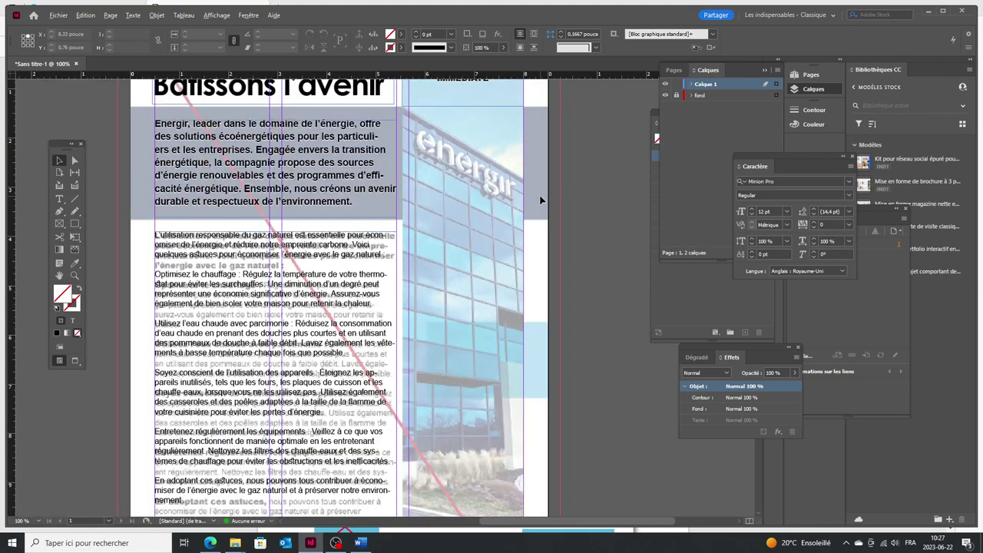
pyautogui.scroll(-2, 541, 201)
pyautogui.scroll(-1, 541, 201)
pyautogui.click(256, 286)
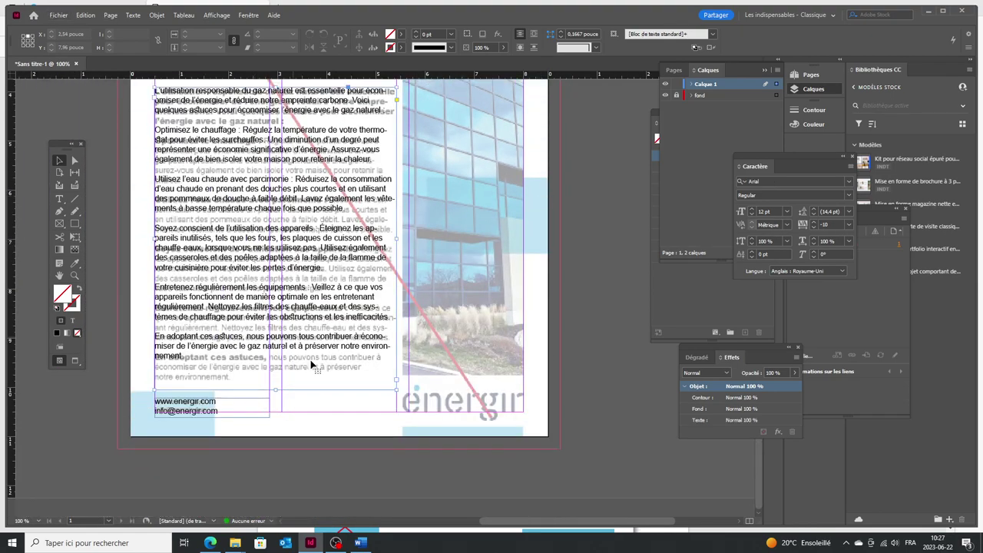
pyautogui.moveTo(275, 389); pyautogui.dragTo(275, 382)
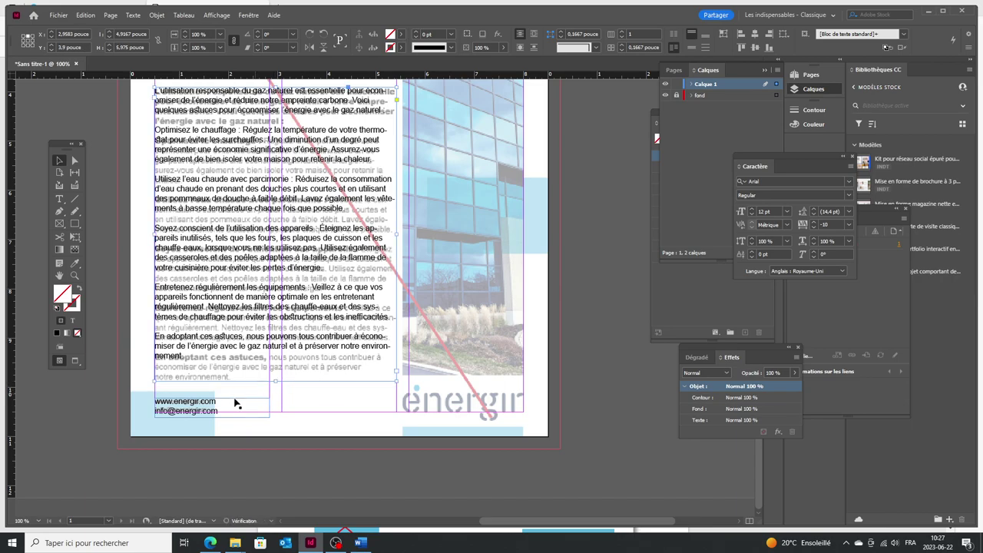
pyautogui.click(151, 411)
# Check the contact lines' type specification in the PDF and set both contact lines to Arial Bold
pyautogui.keyDown('alt'); pyautogui.scroll(2, 198, 405); pyautogui.keyUp('alt')
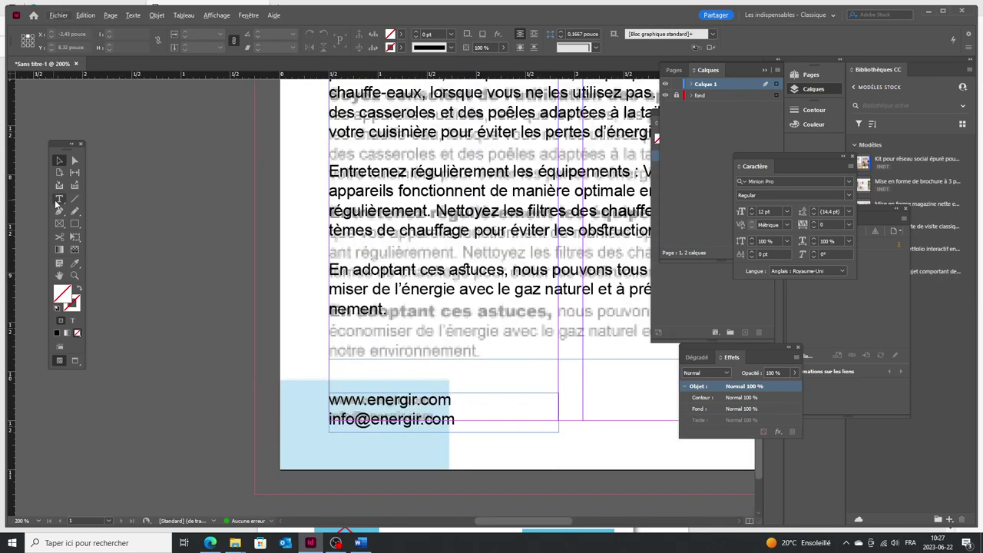
pyautogui.click(57, 200)
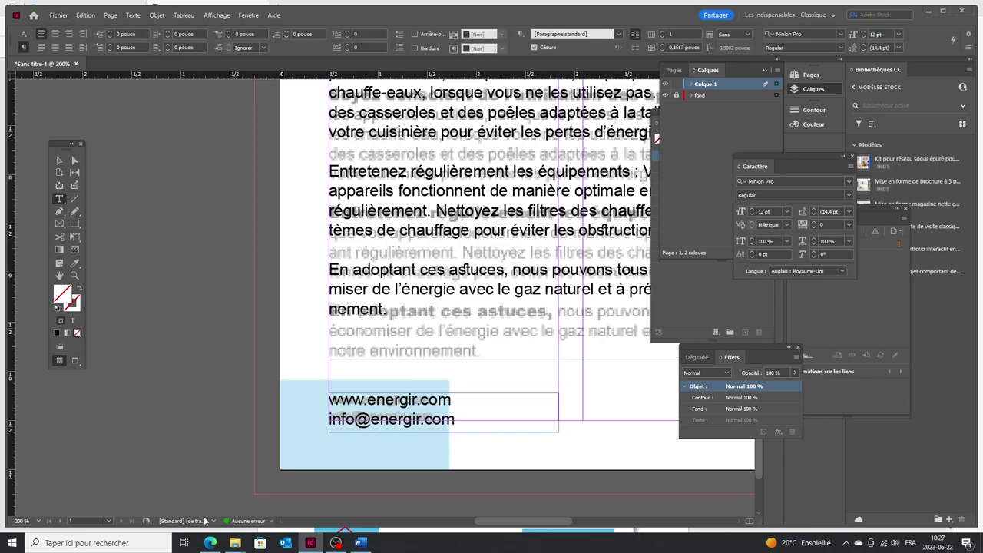
pyautogui.click(210, 543)
pyautogui.scroll(-2, 314, 431)
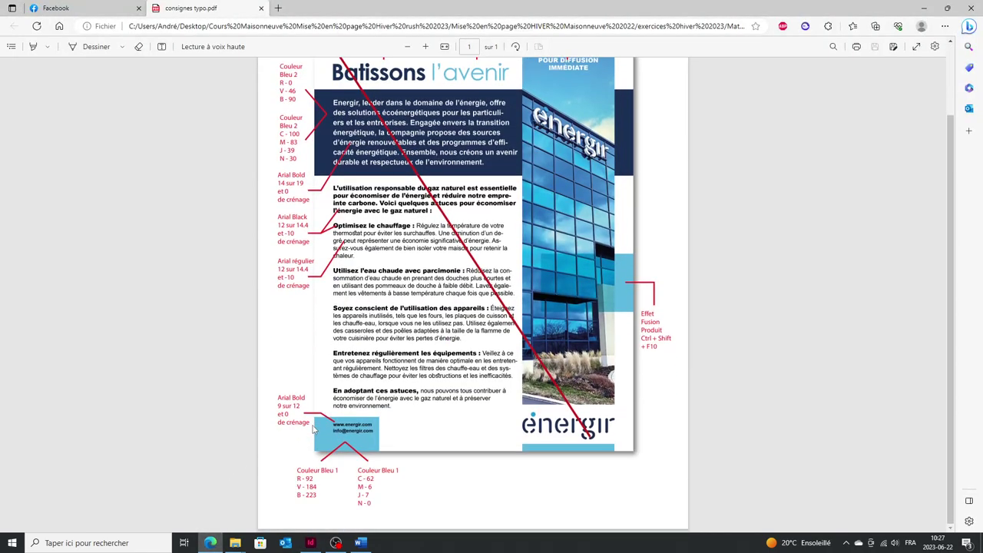
pyautogui.click(310, 543)
pyautogui.click(363, 406)
pyautogui.hotkey('ctrl', 'a')
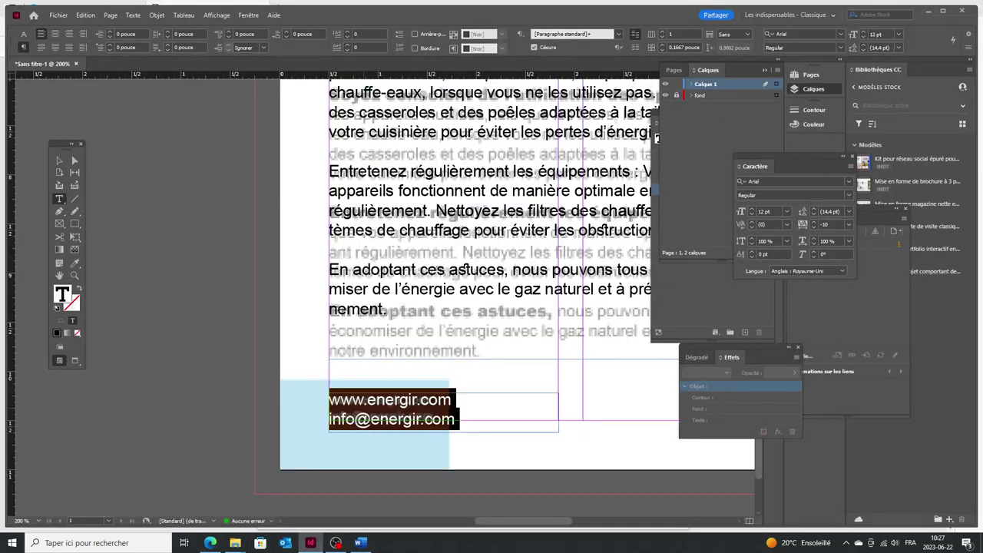
pyautogui.click(848, 197)
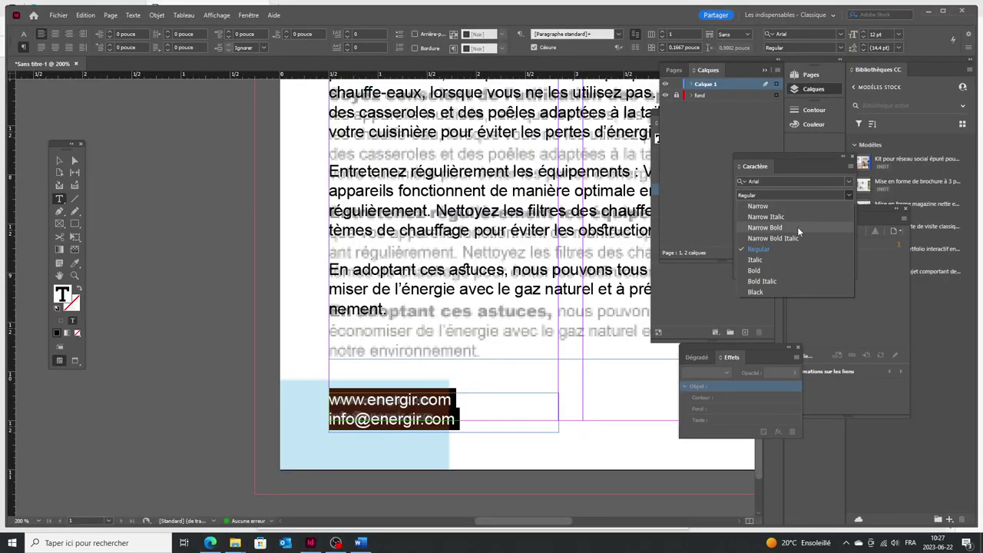
pyautogui.click(764, 275)
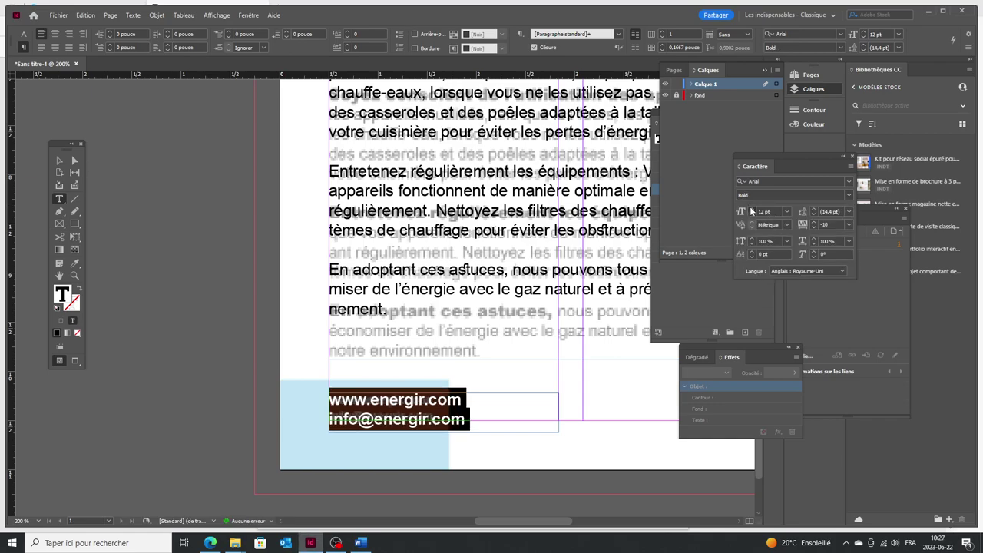
# Set the contact lines to 9 pt with 12 pt leading and tracking 0
pyautogui.click(752, 214)
pyautogui.click(752, 213)
pyautogui.click(751, 213)
pyautogui.click(814, 209)
pyautogui.click(814, 210)
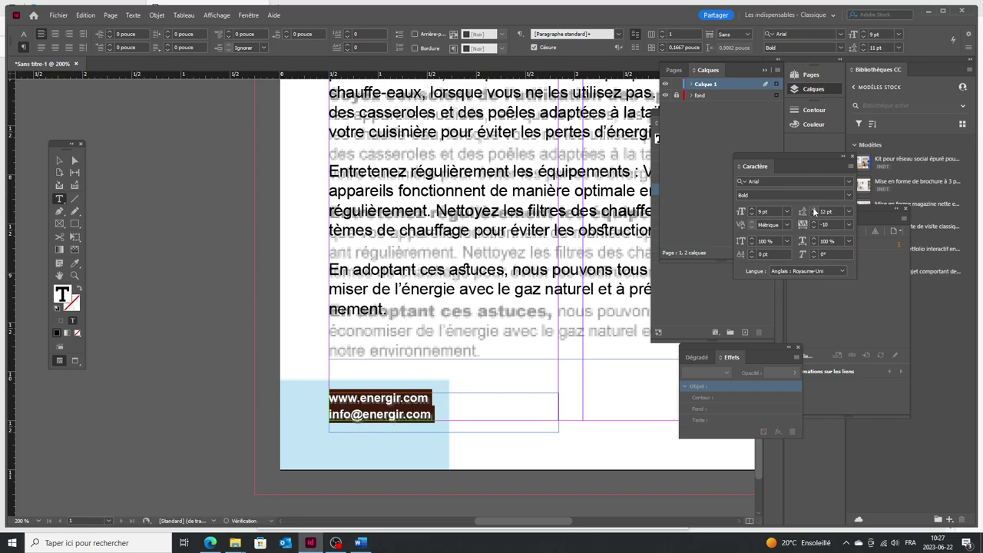
pyautogui.click(848, 224)
pyautogui.click(834, 301)
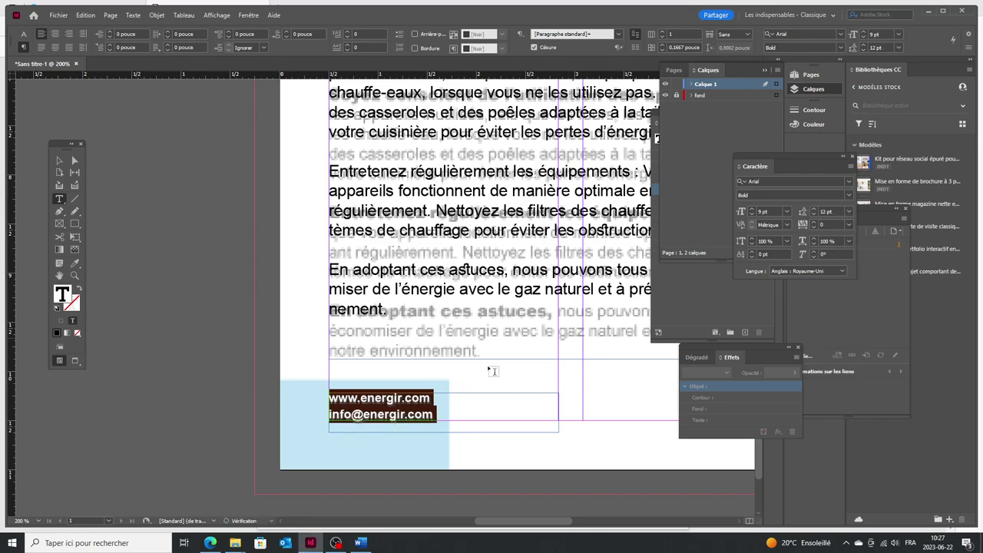
# Nudge the contact frame up to Y about 10.24 inches to match the reference text, and deselect it
pyautogui.click(68, 160)
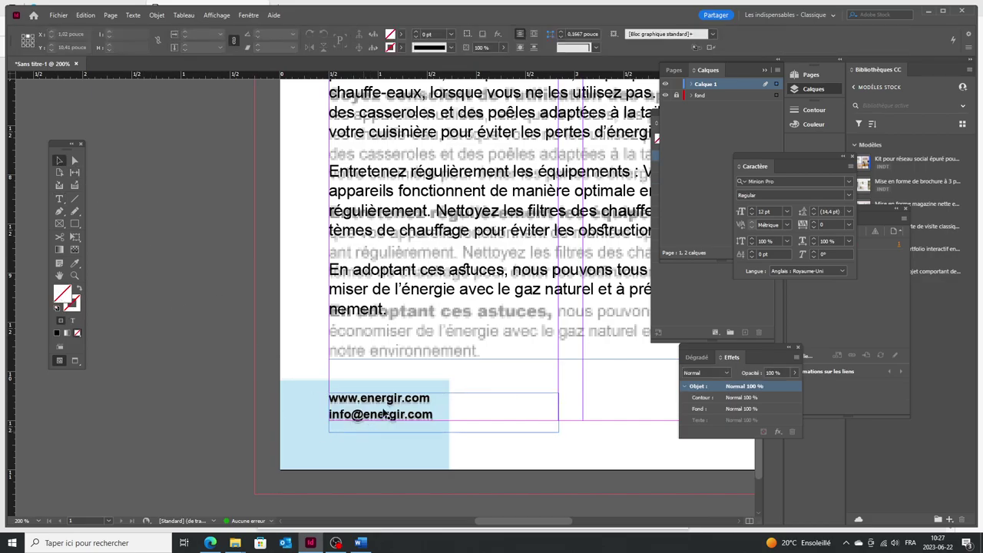
pyautogui.scroll(2, 386, 407)
pyautogui.scroll(-5, 385, 415)
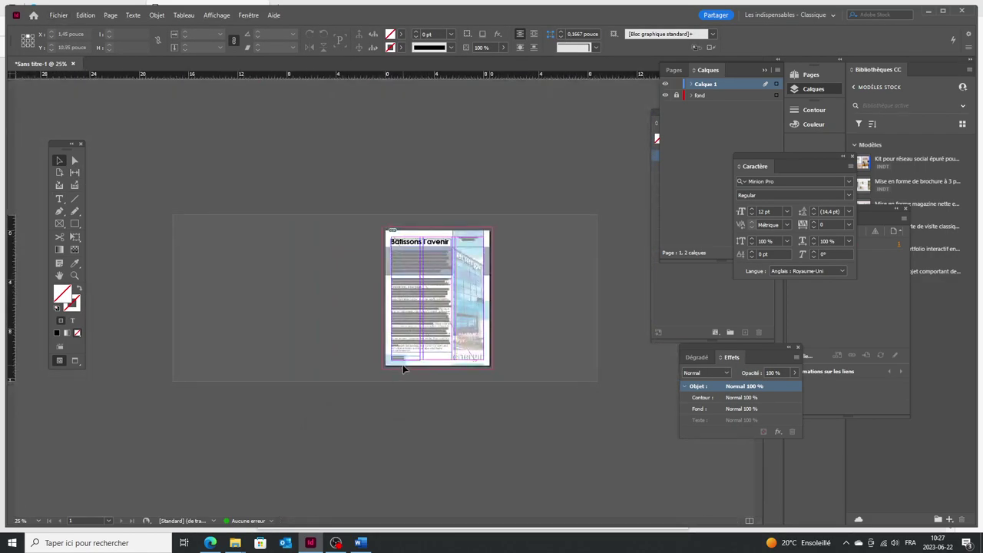
pyautogui.scroll(4, 402, 364)
pyautogui.click(414, 378)
pyautogui.scroll(6, 430, 384)
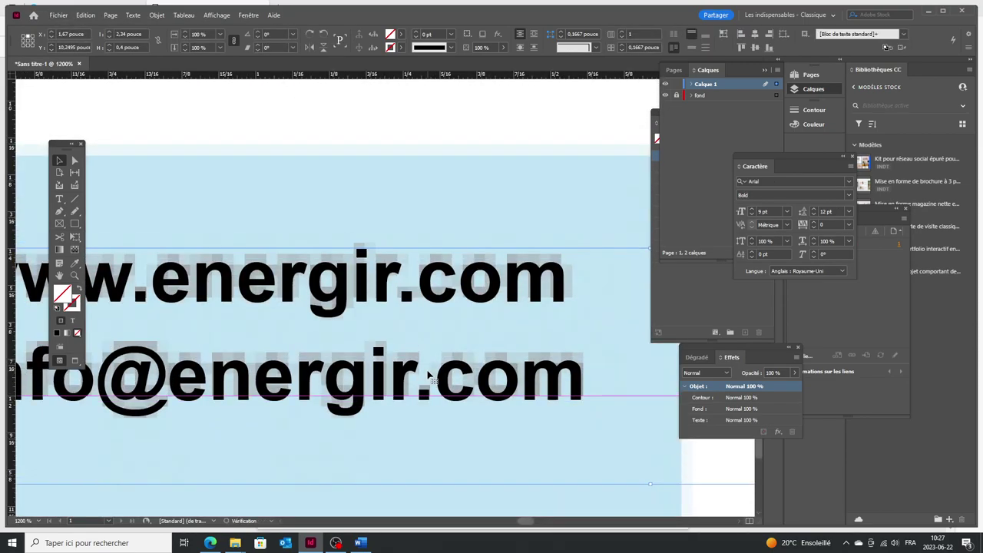
pyautogui.scroll(-4, 428, 376)
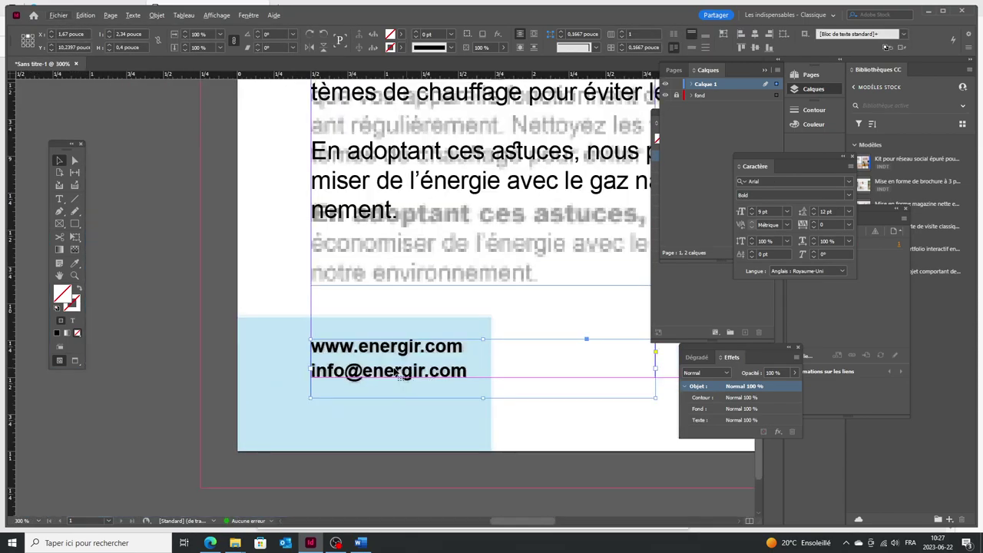
pyautogui.scroll(-2, 323, 370)
pyautogui.click(226, 352)
# Select the whole body text and compare its font, size, leading and tracking with the PDF specification
pyautogui.scroll(1, 369, 307)
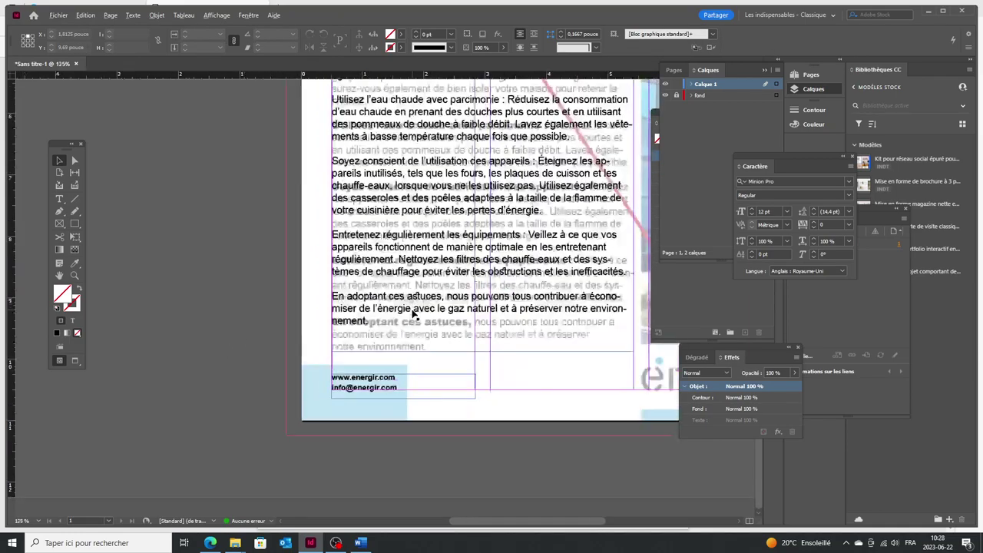
pyautogui.scroll(-2, 326, 298)
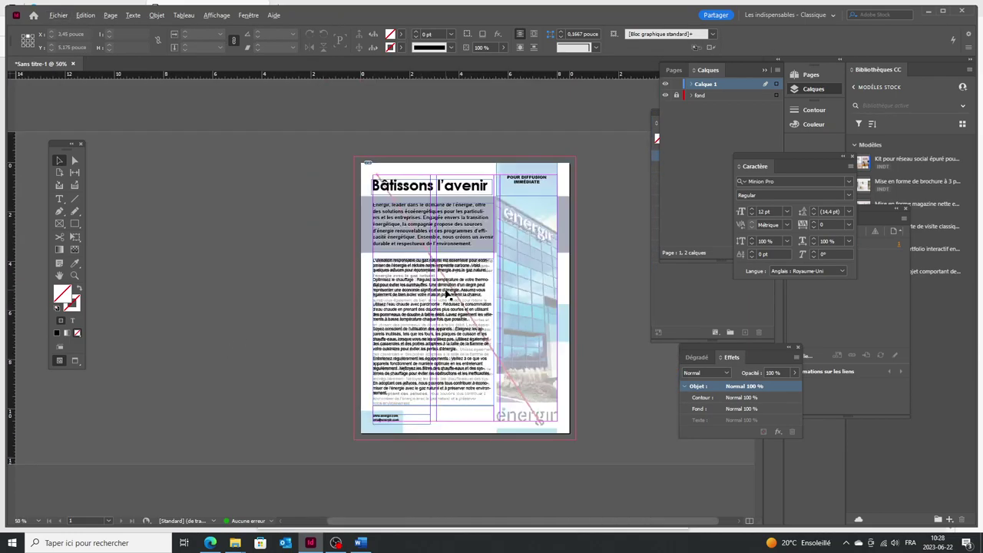
pyautogui.scroll(2, 445, 280)
pyautogui.scroll(-3, 311, 225)
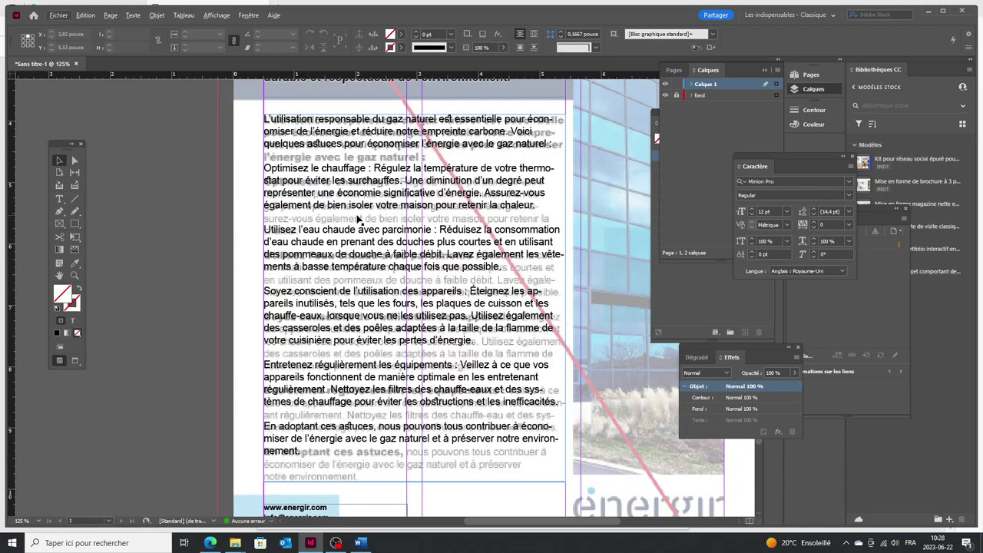
pyautogui.click(59, 198)
pyautogui.click(450, 184)
pyautogui.hotkey('ctrl', 'a')
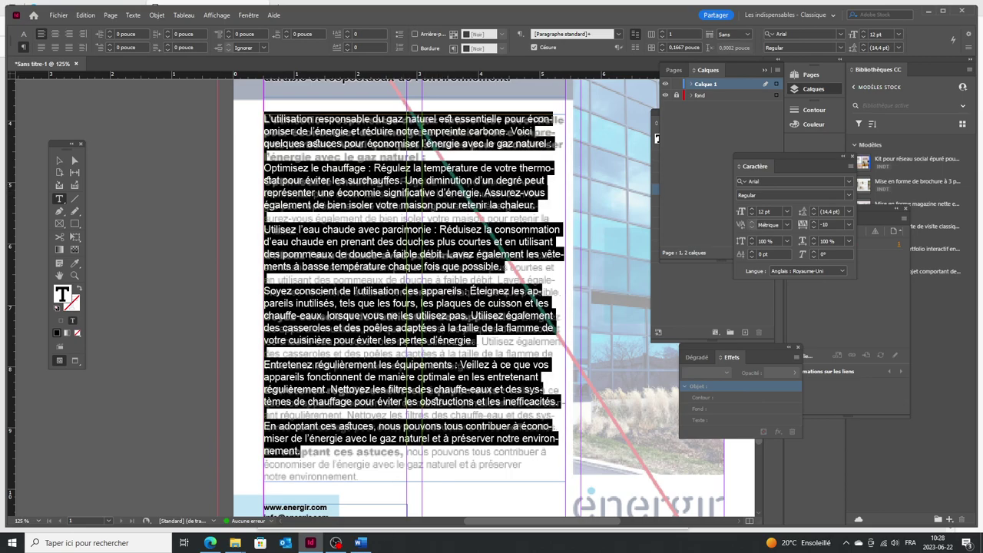
pyautogui.click(218, 542)
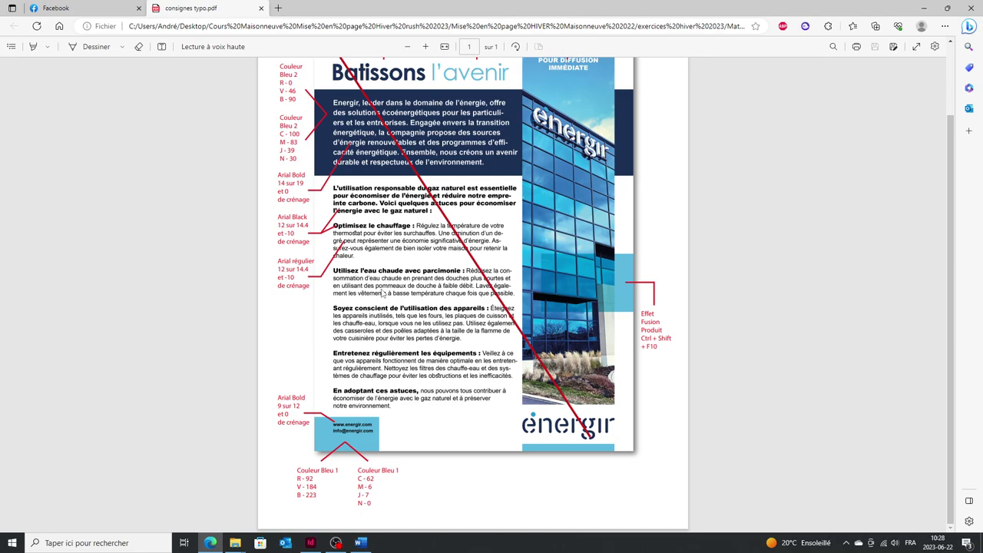
pyautogui.click(310, 542)
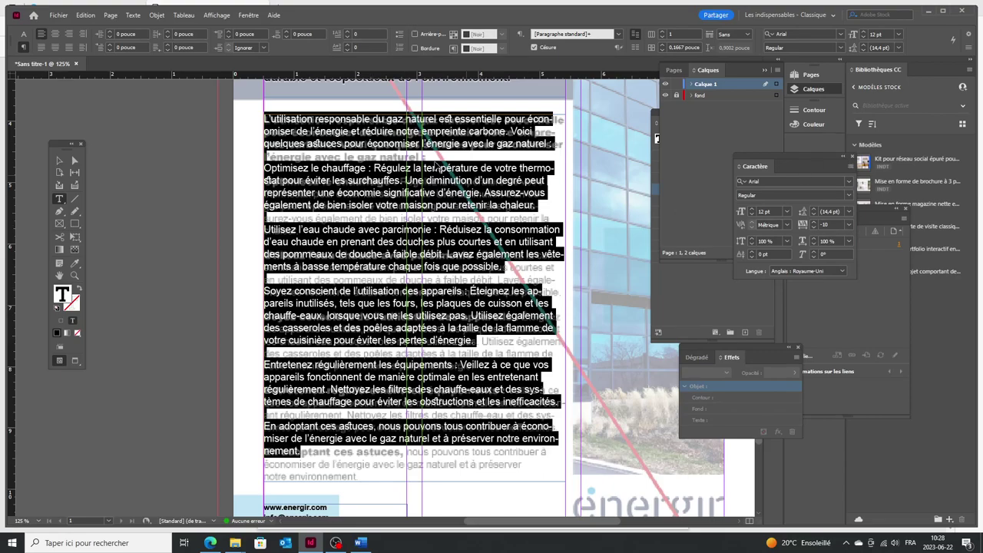
# Check the introductory body paragraph's specification in the PDF and set the paragraph beginning "L'utilisation responsable du gaz naturel" to Arial Black
pyautogui.click(418, 147)
pyautogui.scroll(3, 418, 147)
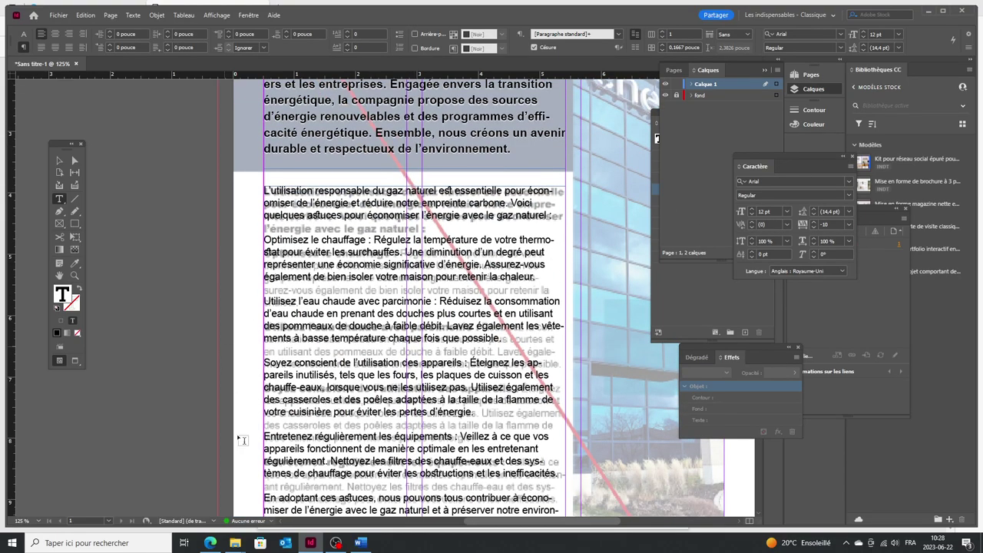
pyautogui.click(210, 542)
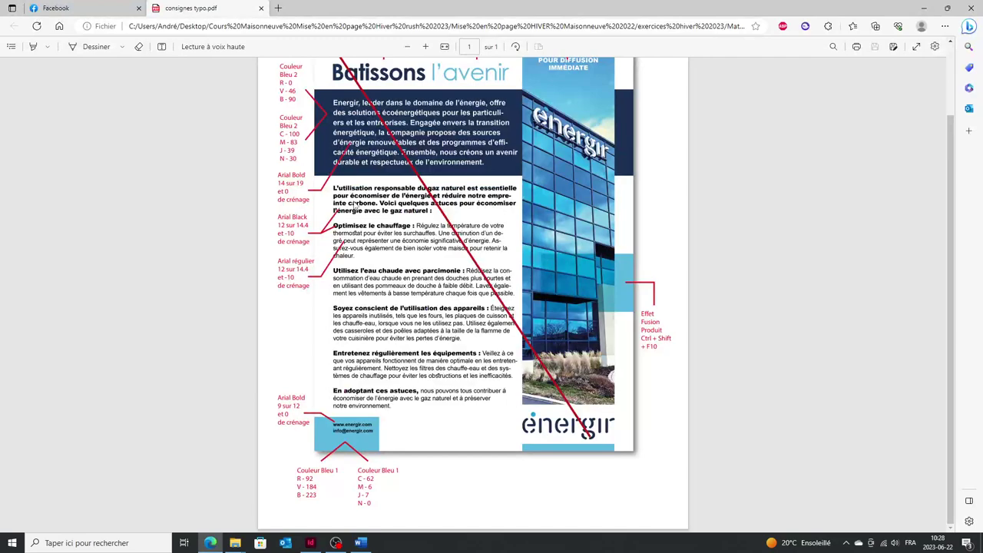
pyautogui.click(311, 543)
pyautogui.moveTo(553, 216); pyautogui.dragTo(268, 190)
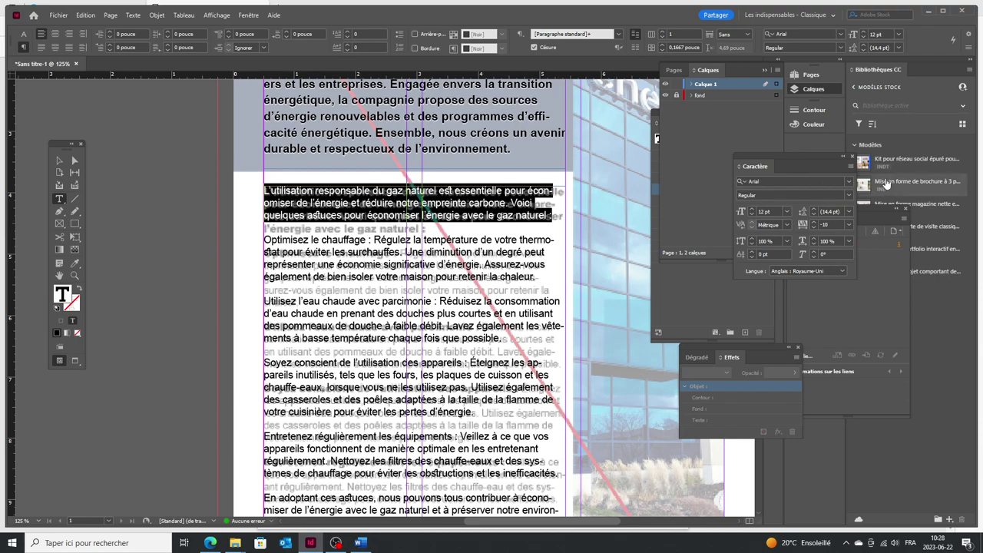
pyautogui.click(849, 195)
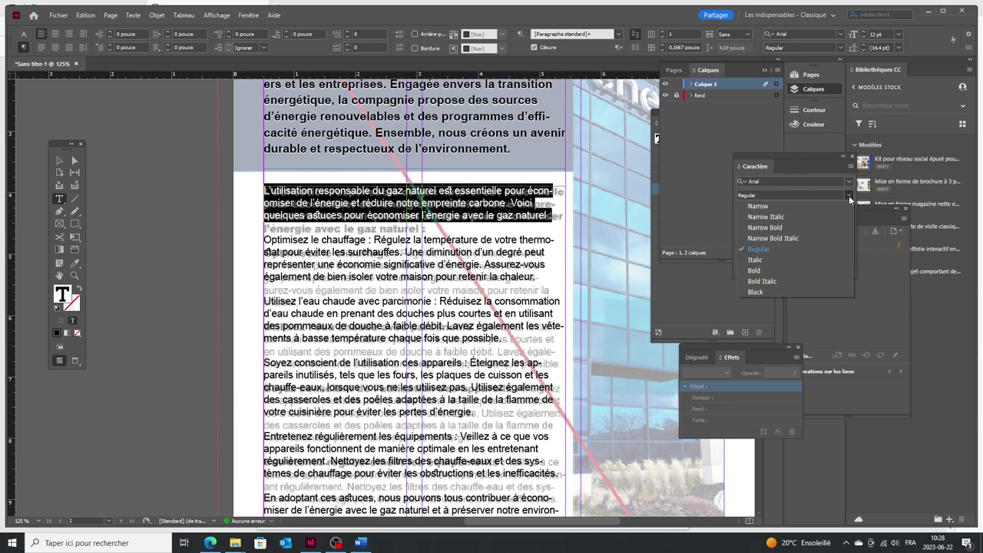
pyautogui.click(777, 290)
# Set the lead-in "Optimisez le chauffage :" to Arial Black
pyautogui.click(392, 254)
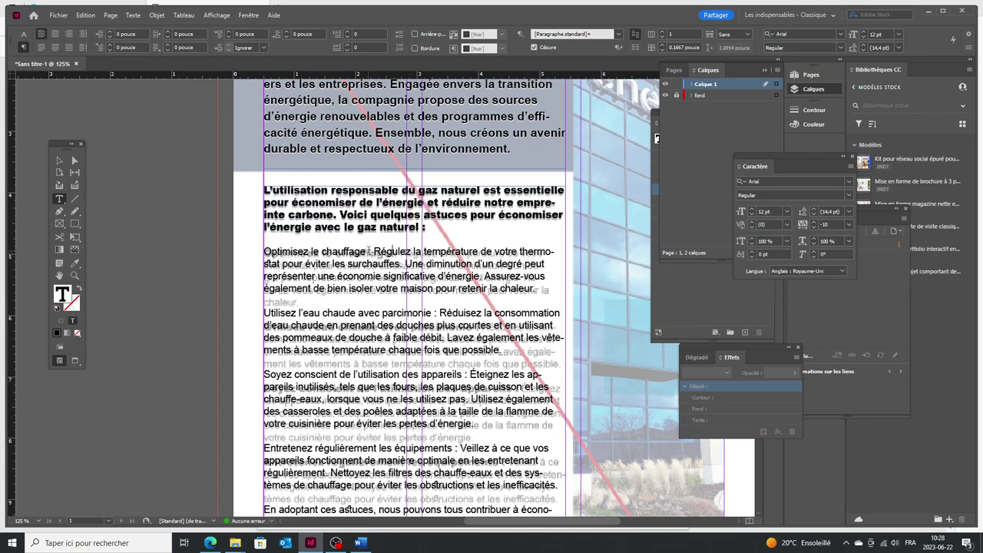
pyautogui.moveTo(373, 253); pyautogui.dragTo(264, 253)
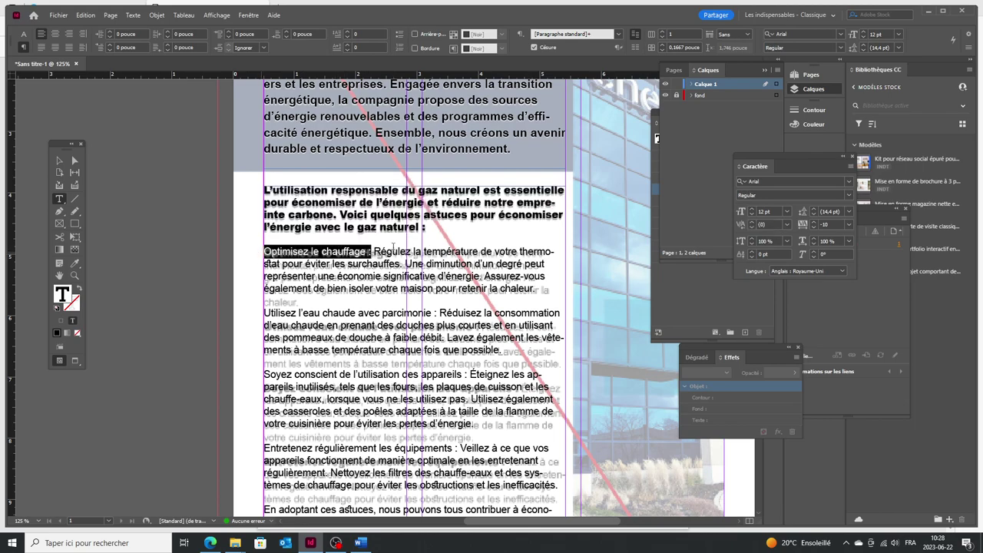
pyautogui.click(848, 195)
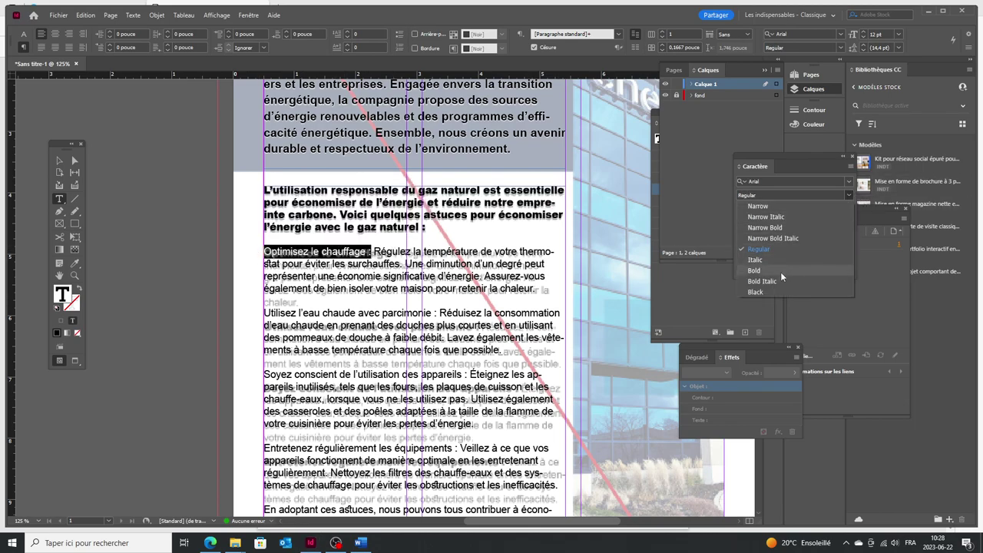
pyautogui.click(779, 291)
# Set the lead-in "Utilisez l'eau chaude avec parcimonie :" to Arial Black
pyautogui.scroll(-3, 415, 300)
pyautogui.moveTo(440, 206); pyautogui.dragTo(270, 218)
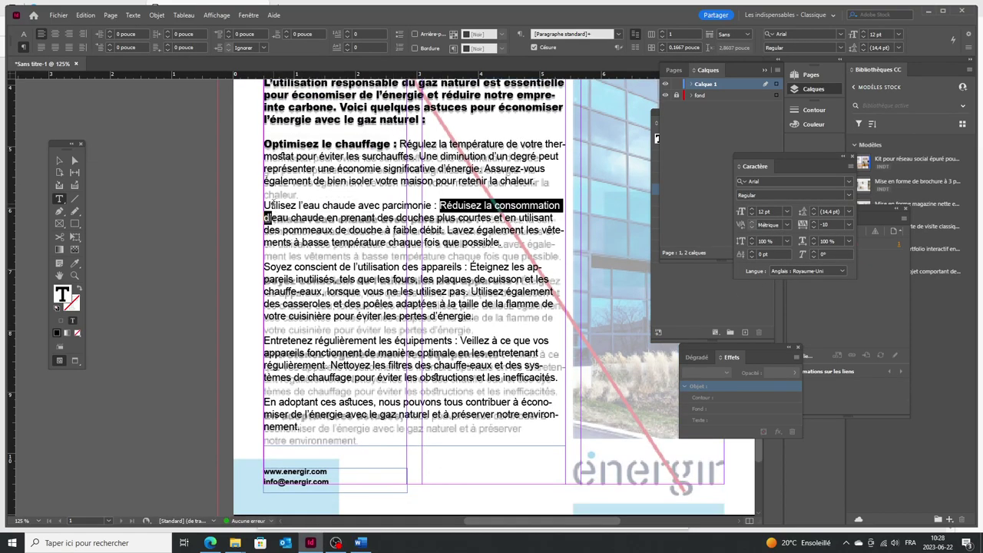
pyautogui.click(269, 204)
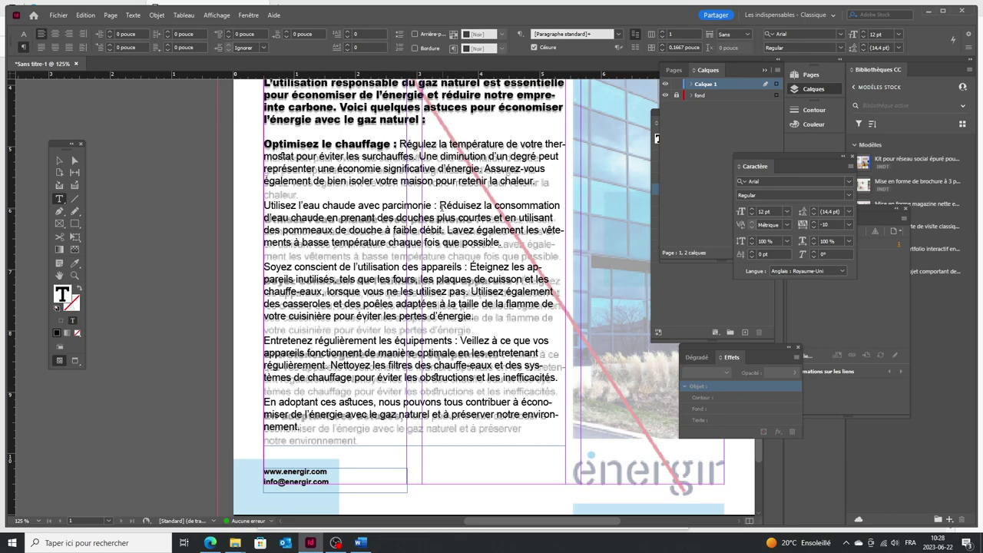
pyautogui.keyDown('shift'); pyautogui.click(439, 207); pyautogui.keyUp('shift')
pyautogui.click(850, 194)
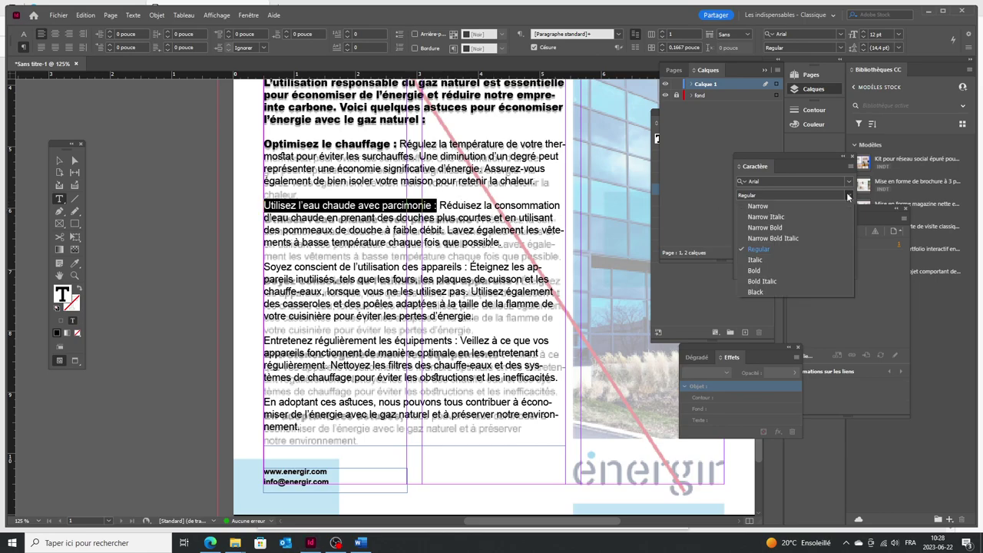
pyautogui.click(796, 291)
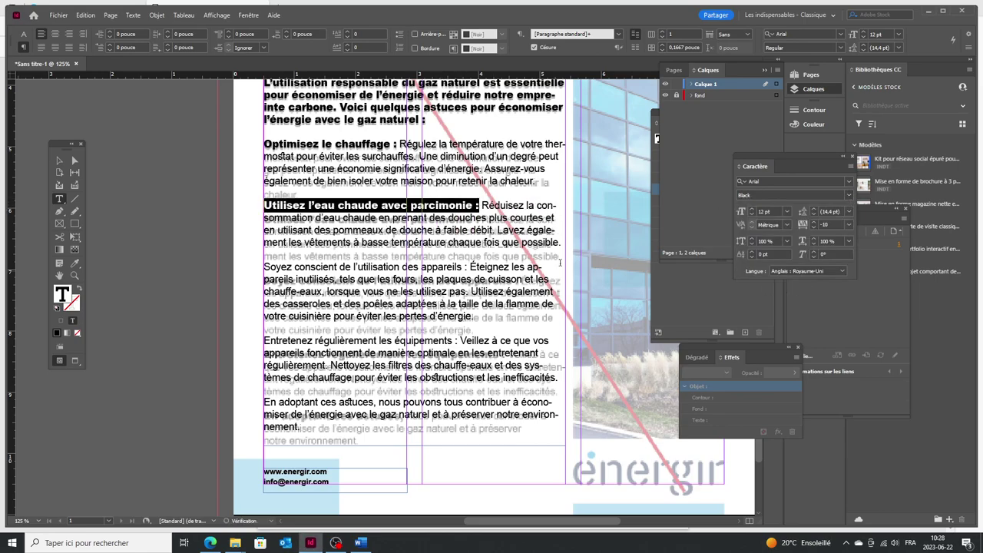
# Set the lead-in "Soyez conscient de l'utilisation des appareils :" to Arial Black
pyautogui.click(467, 266)
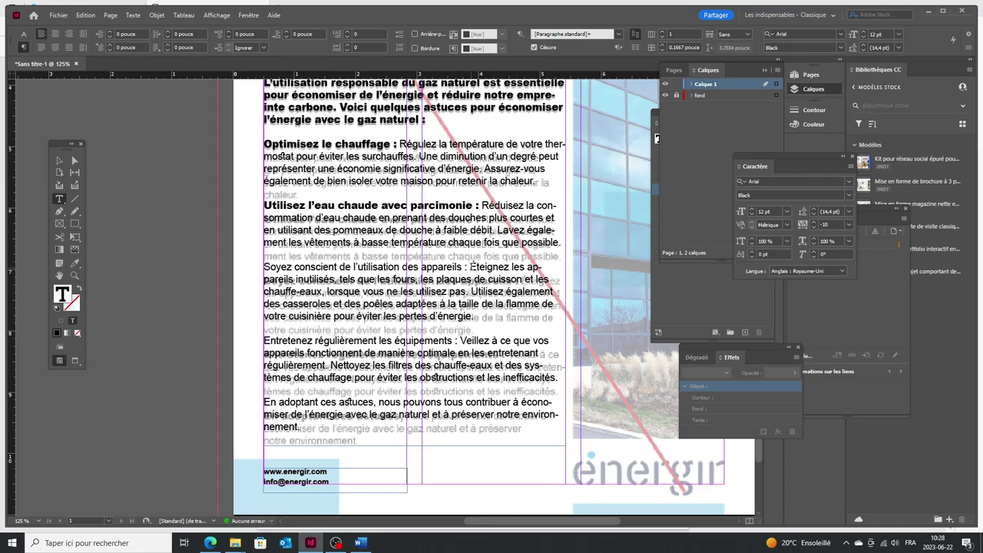
pyautogui.moveTo(467, 267); pyautogui.dragTo(313, 253)
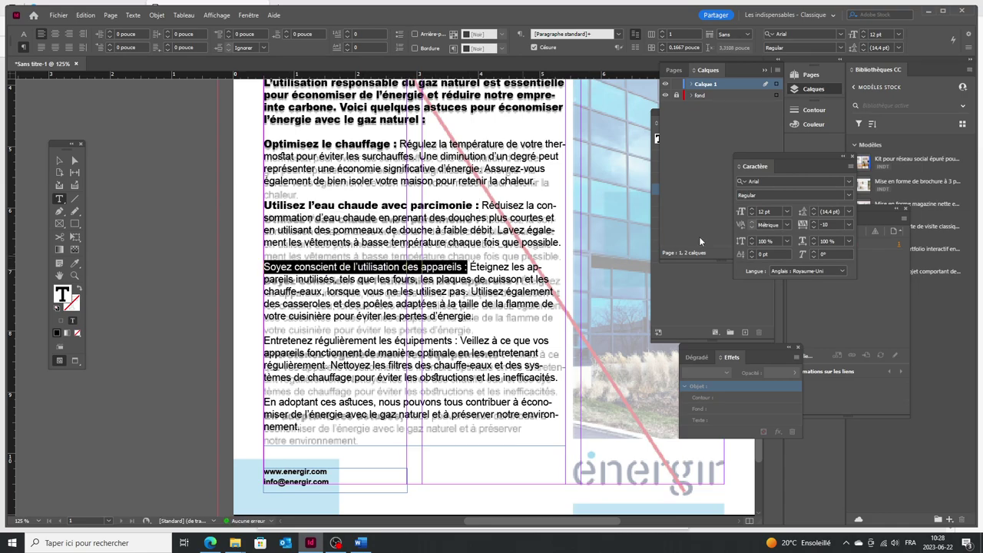
pyautogui.click(850, 194)
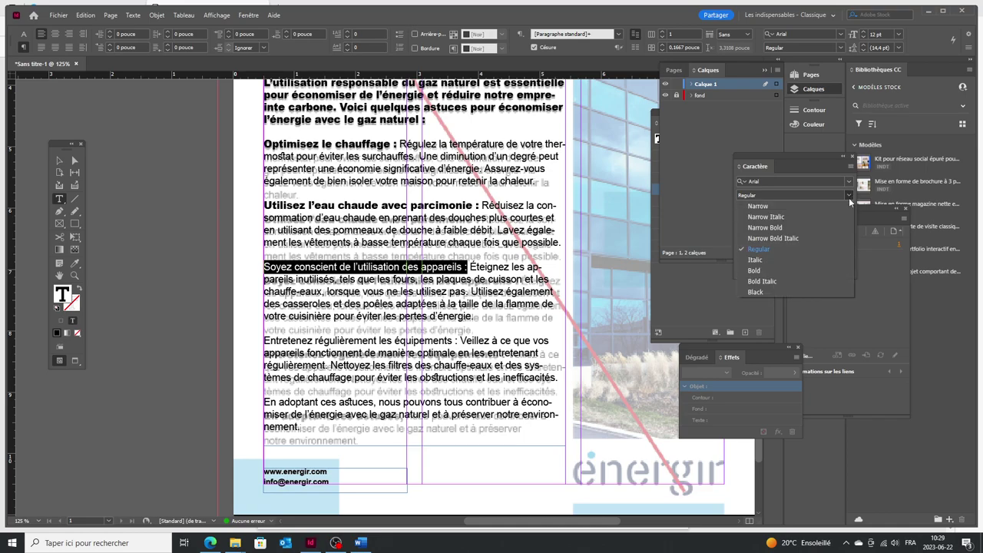
pyautogui.click(764, 291)
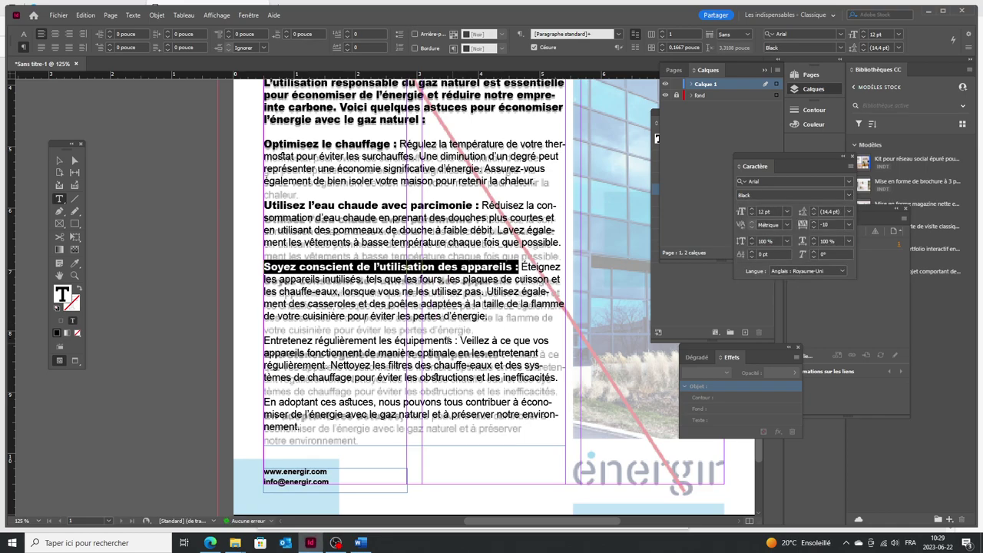
# Set the lead-in "Entretenez régulièrement les équipements :" to Arial Black
pyautogui.moveTo(460, 341); pyautogui.dragTo(263, 340)
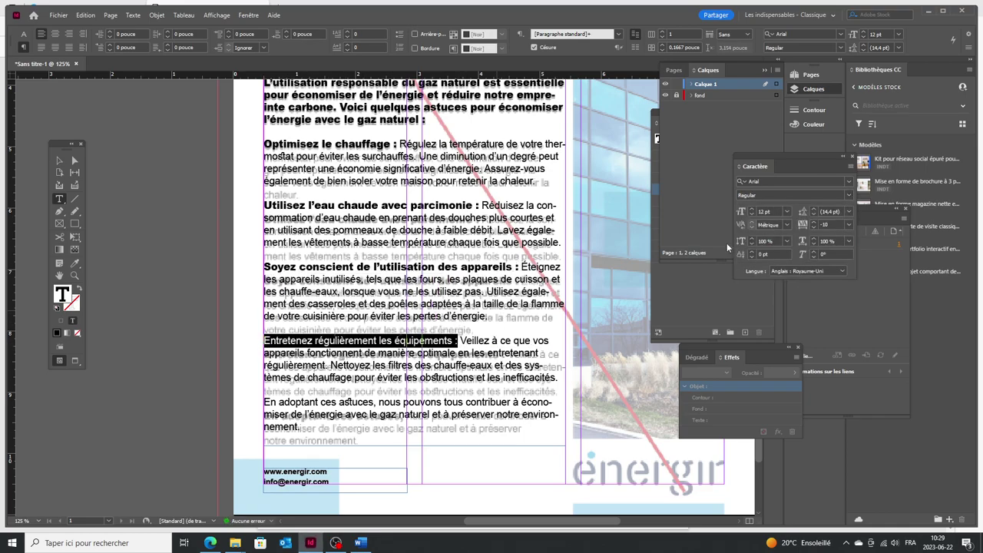
pyautogui.click(849, 195)
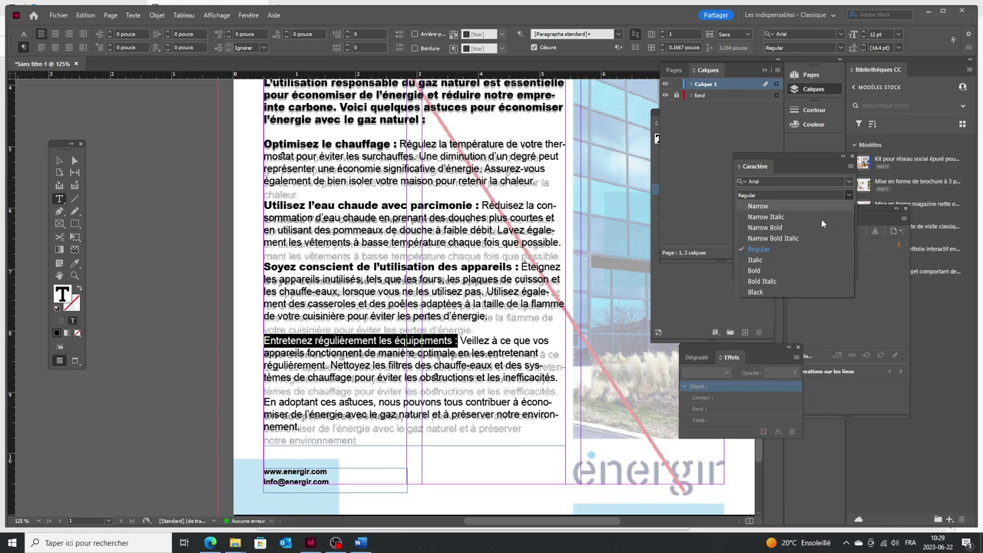
pyautogui.click(778, 291)
# Set the opening words "En adoptant ces astuces," of the closing paragraph to Arial Black
pyautogui.moveTo(376, 402); pyautogui.dragTo(263, 402)
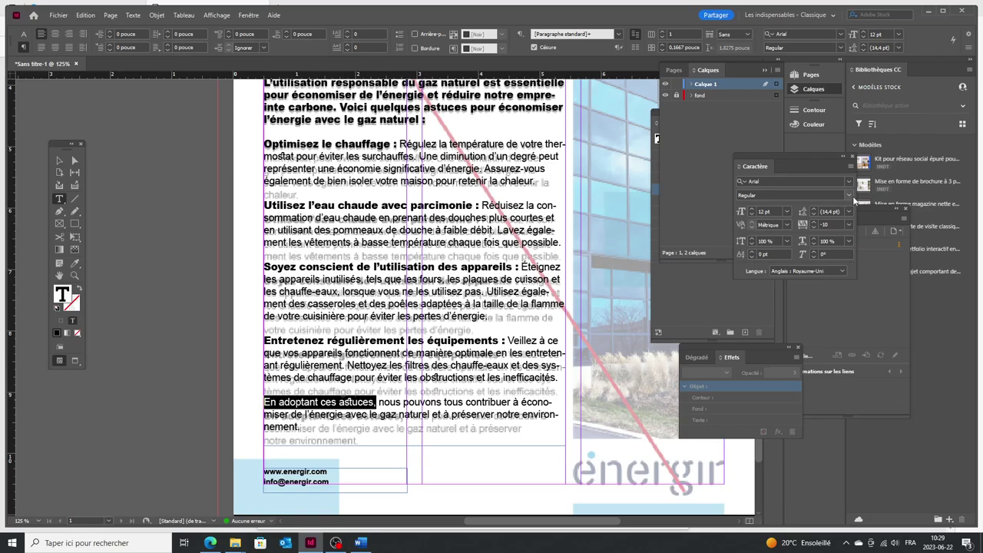
pyautogui.click(849, 193)
pyautogui.click(799, 290)
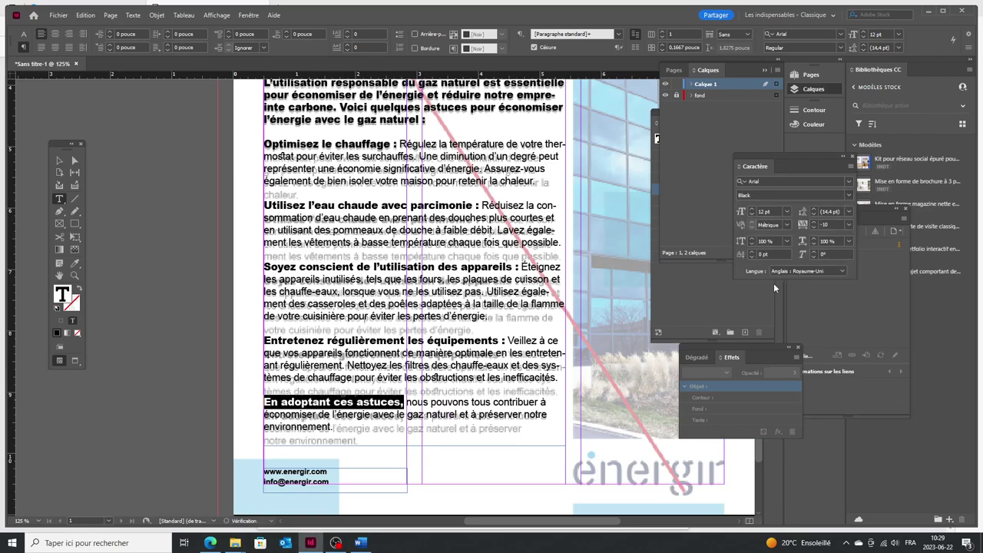
# Set the tracking of the whole "Optimisez le chauffage" paragraph to 0
pyautogui.click(552, 183)
pyautogui.moveTo(547, 183); pyautogui.dragTo(263, 144)
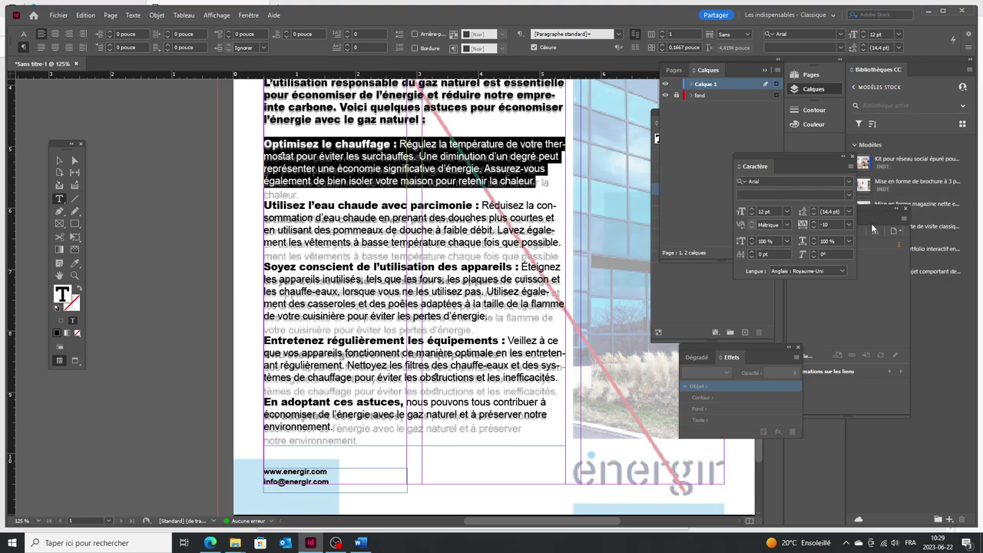
pyautogui.click(849, 225)
pyautogui.click(840, 302)
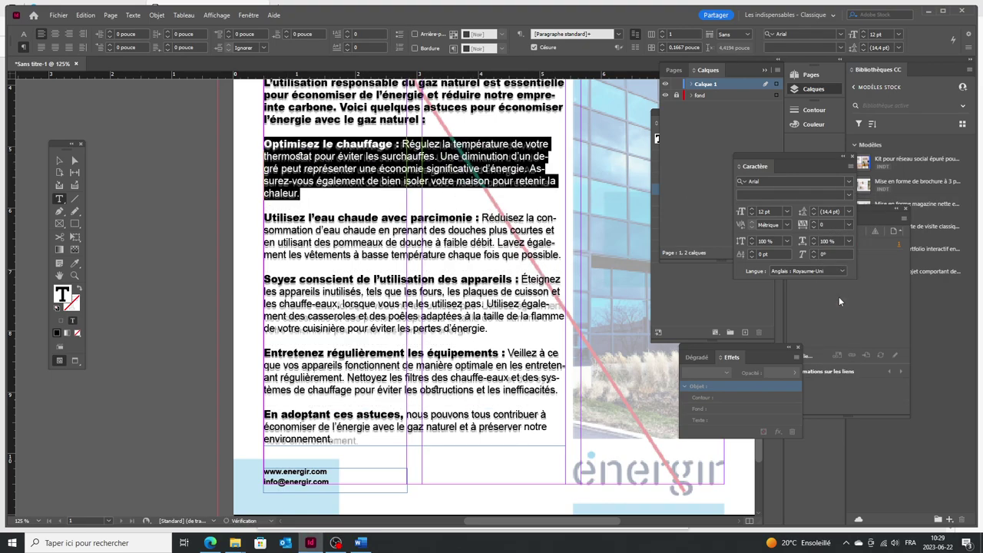
pyautogui.click(382, 181)
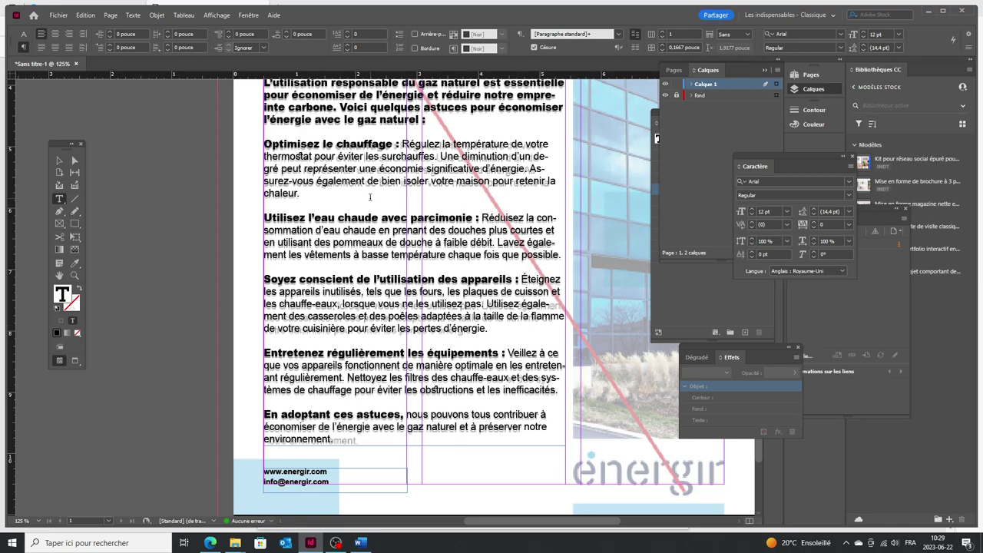
# Set the tracking of the closing paragraph "En adoptant ces astuces" to 0 and deselect the text
pyautogui.scroll(-2, 369, 197)
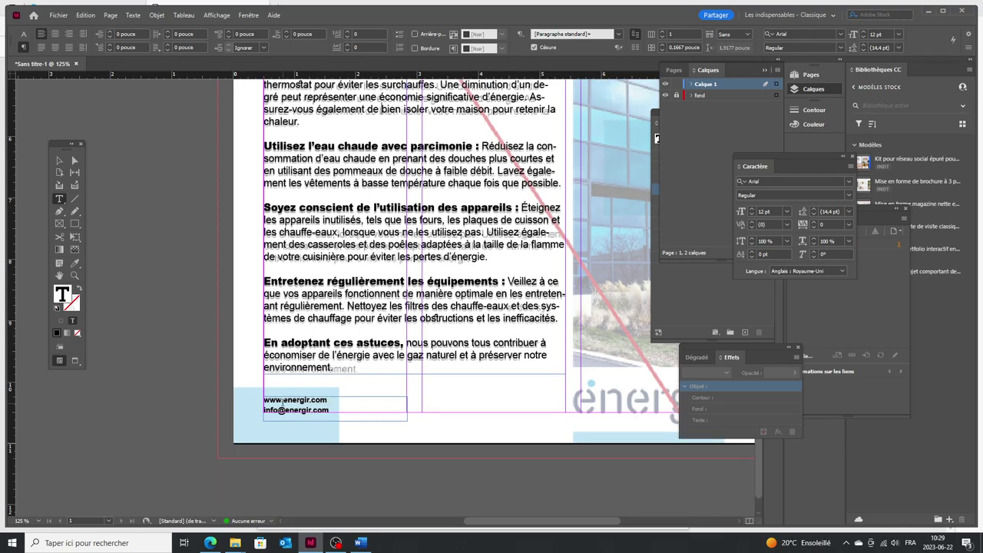
pyautogui.moveTo(334, 367); pyautogui.dragTo(256, 345)
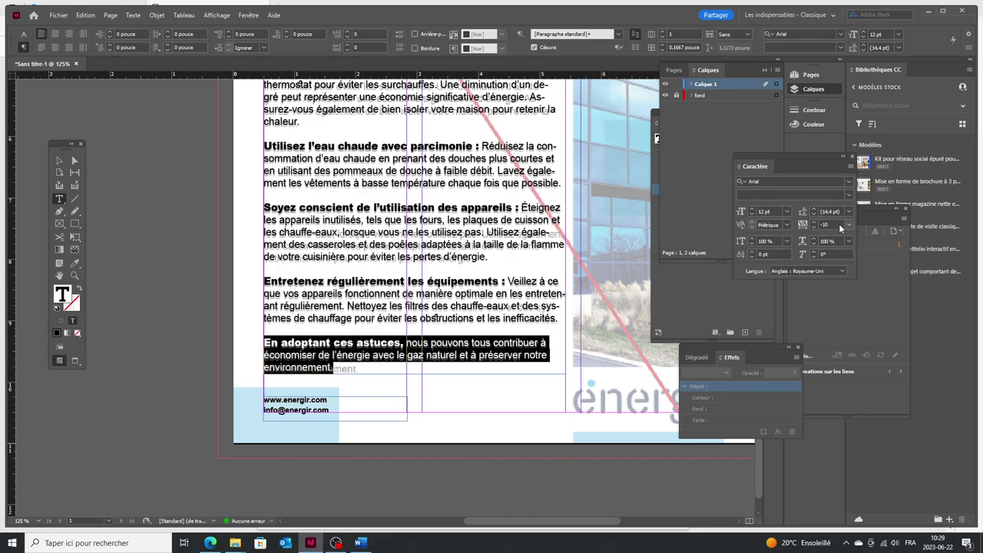
pyautogui.click(848, 225)
pyautogui.click(813, 309)
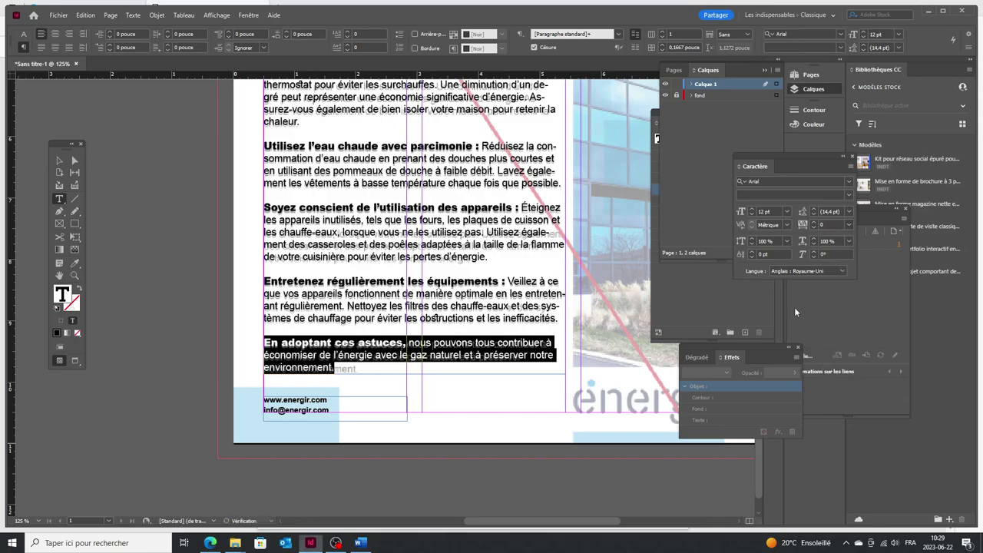
pyautogui.click(342, 363)
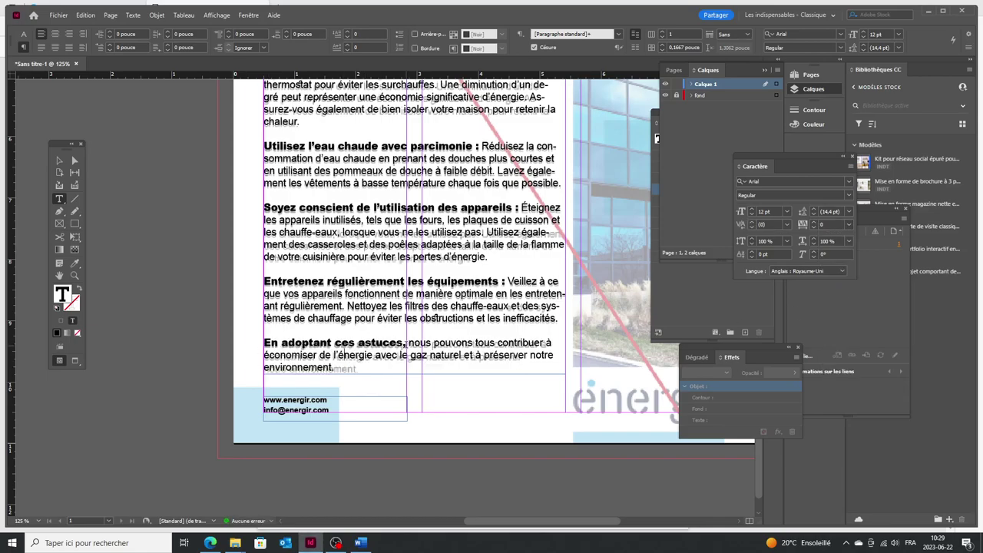
pyautogui.click(219, 328)
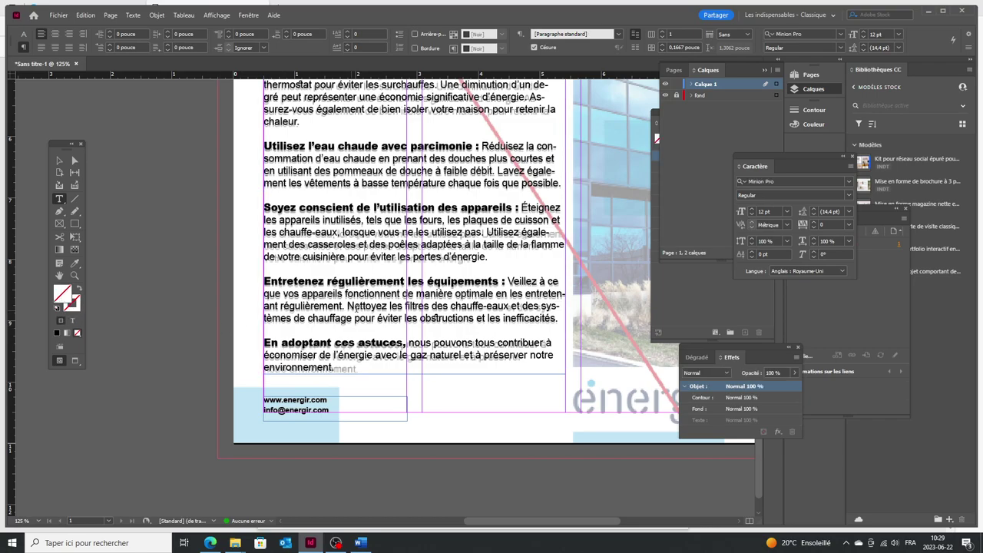
# Examine how the body paragraphs line up with the faded reference, first close up and on the full page
pyautogui.scroll(4, 415, 299)
pyautogui.scroll(1, 356, 309)
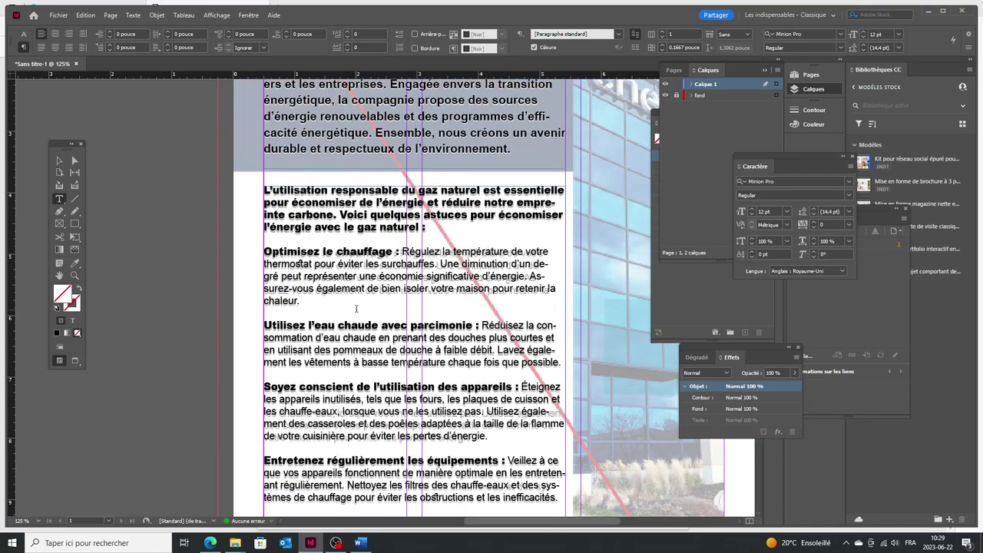
pyautogui.scroll(-3, 414, 300)
pyautogui.click(392, 254)
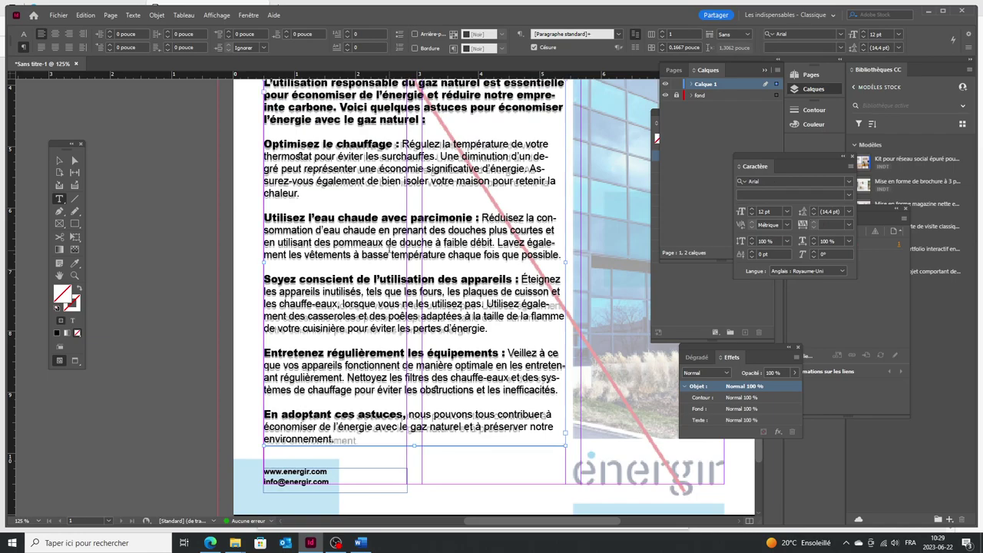
pyautogui.click(244, 277)
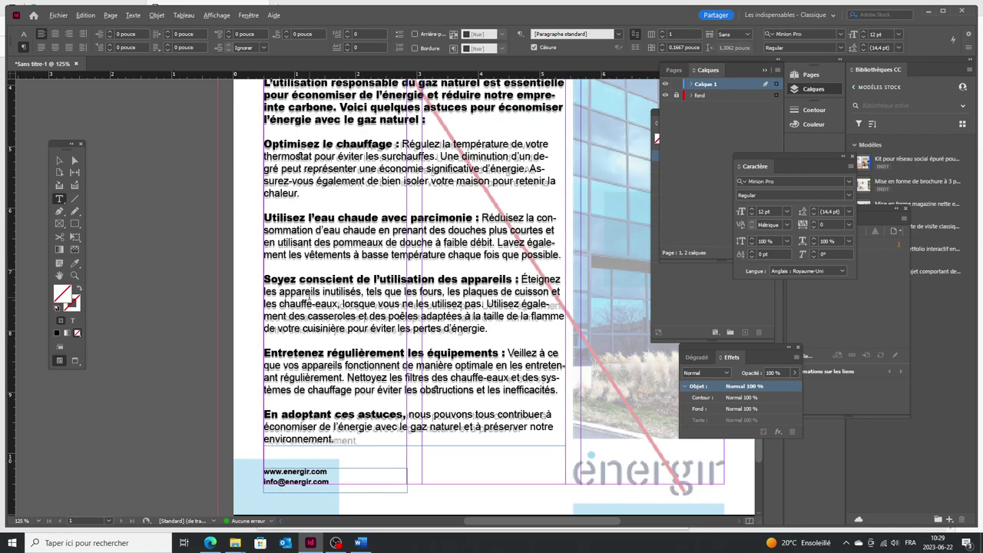
pyautogui.scroll(-1, 310, 253)
pyautogui.scroll(-3, 311, 301)
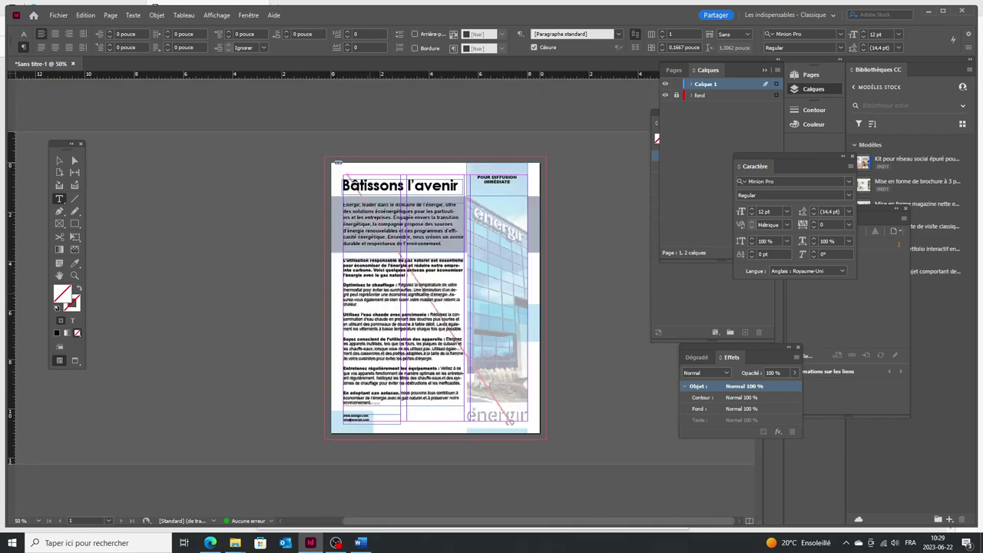
pyautogui.scroll(1, 410, 285)
pyautogui.scroll(-1, 411, 283)
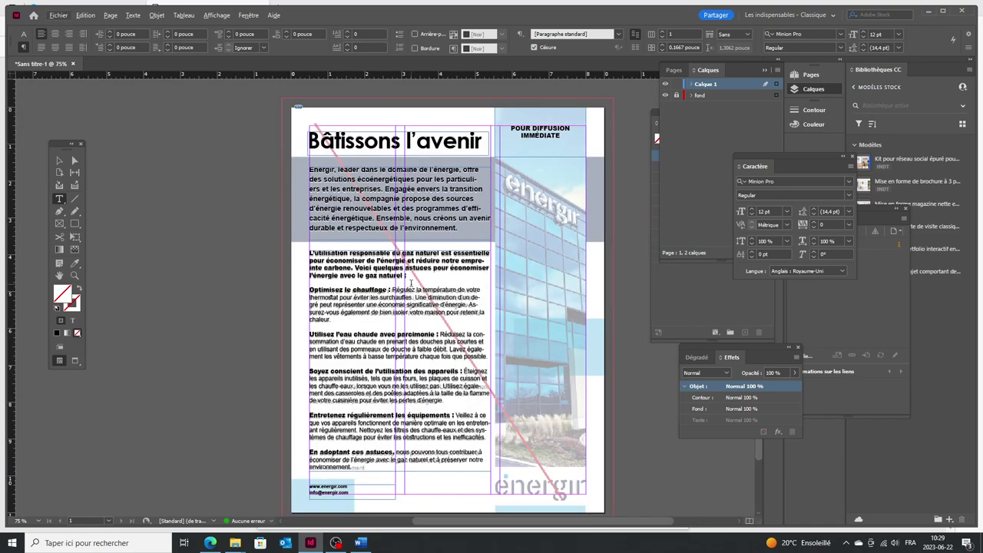
# Review the text without the reference by hiding the fond layer and turning on Preview mode, and show the layer again
pyautogui.click(666, 96)
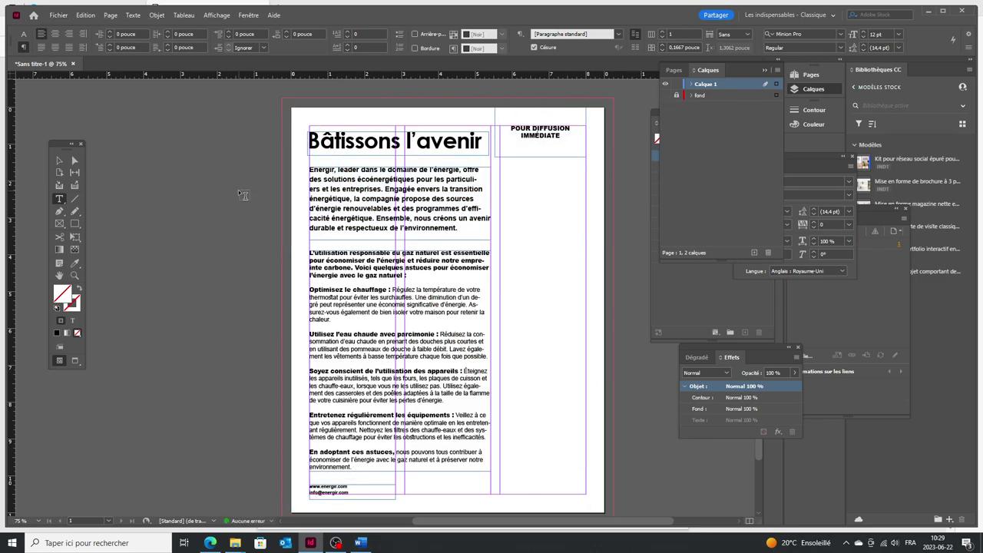
pyautogui.press('w')
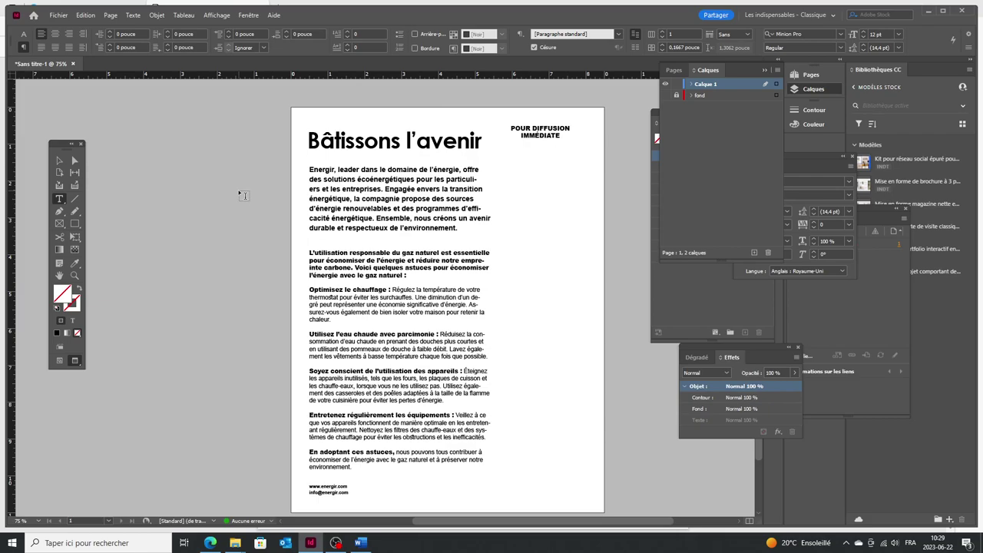
pyautogui.click(667, 95)
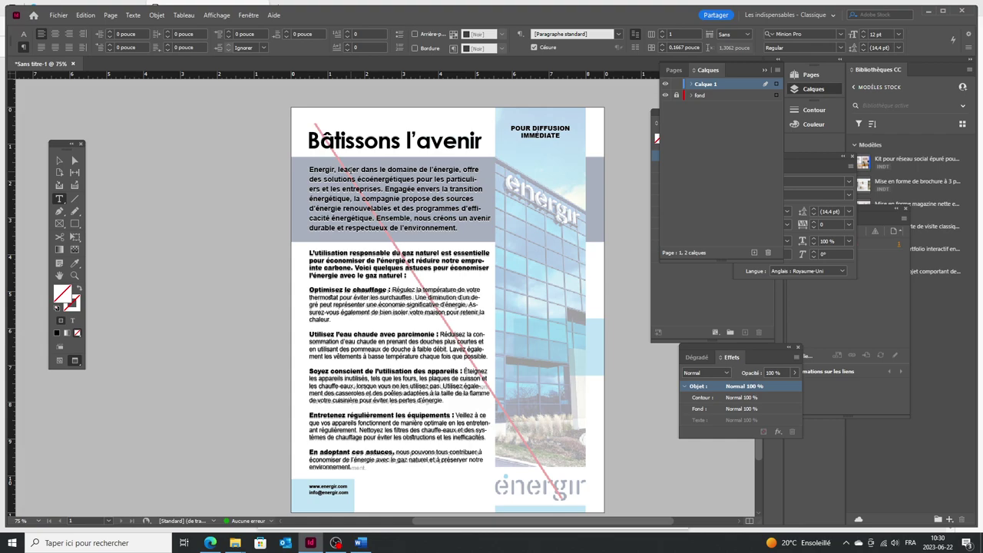
# Start a new colour swatch and check the flyer's Bleu 1 and Bleu 2 colour specifications in consignes typo.pdf
pyautogui.scroll(-1, 508, 309)
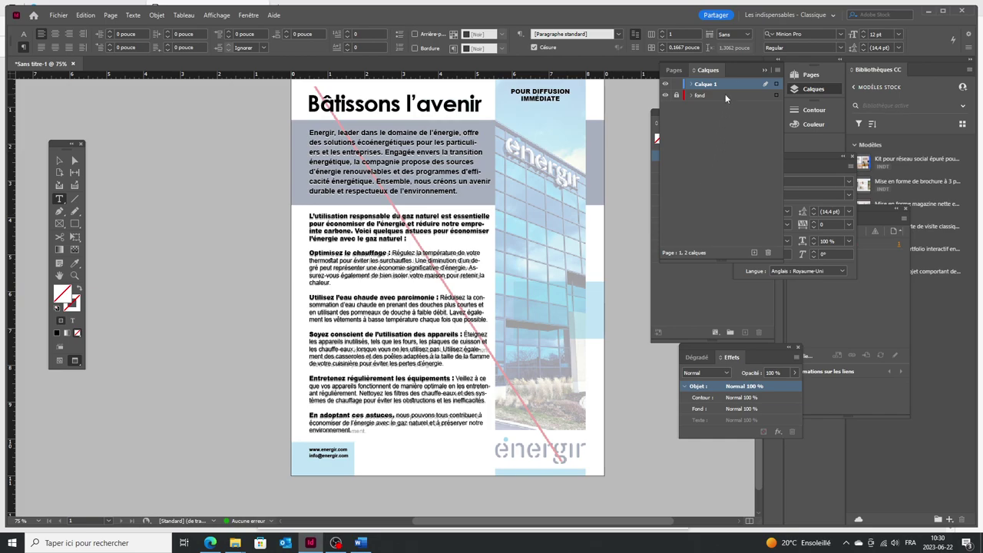
pyautogui.press('F5')
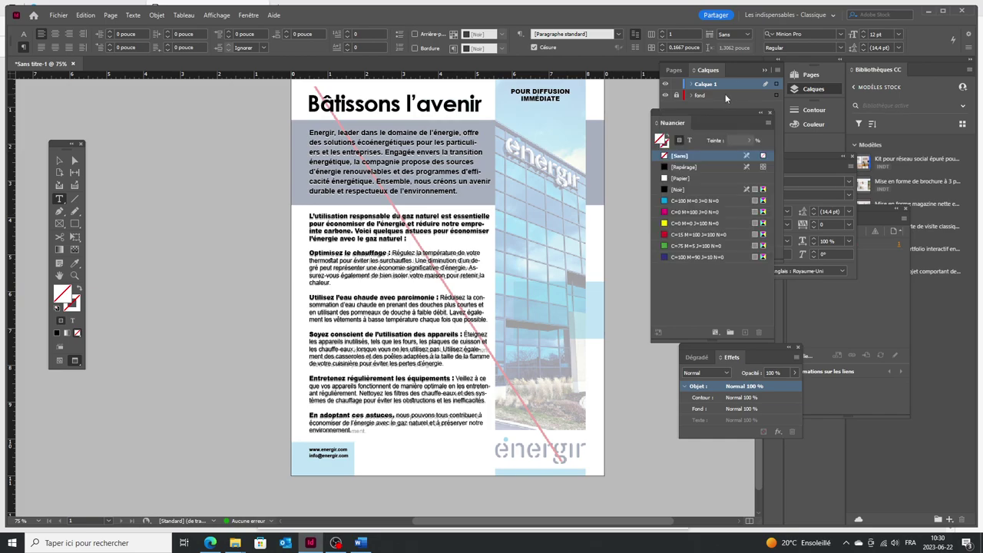
pyautogui.click(769, 123)
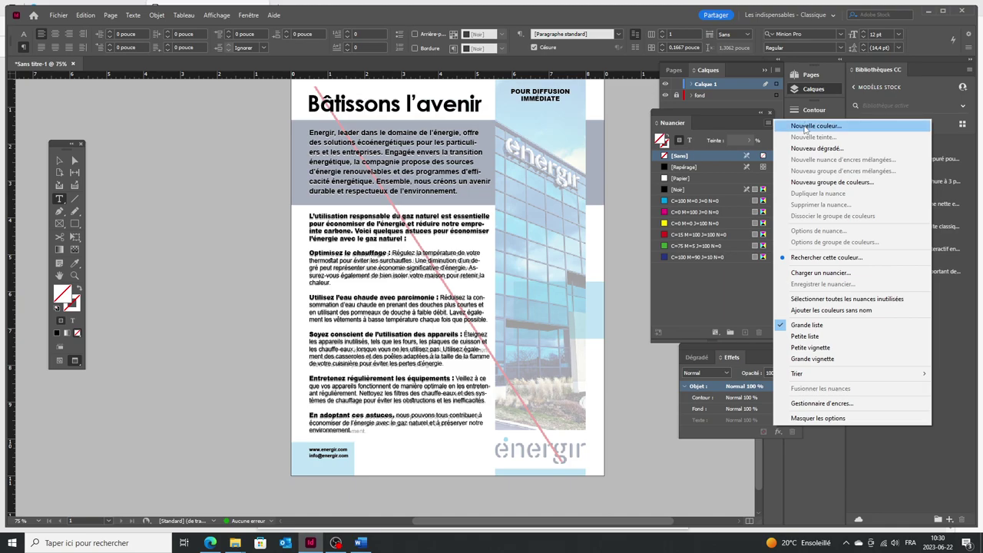
pyautogui.click(805, 126)
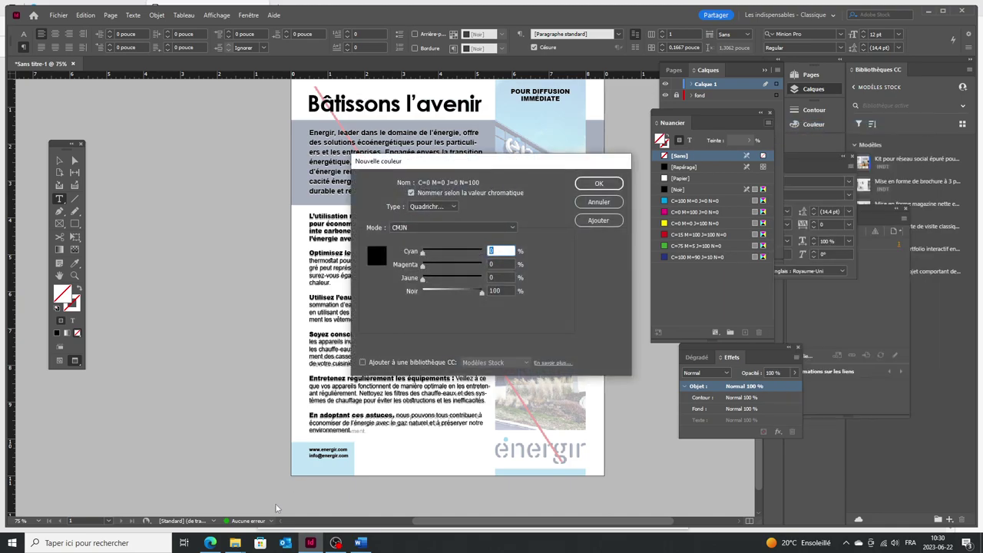
pyautogui.click(211, 543)
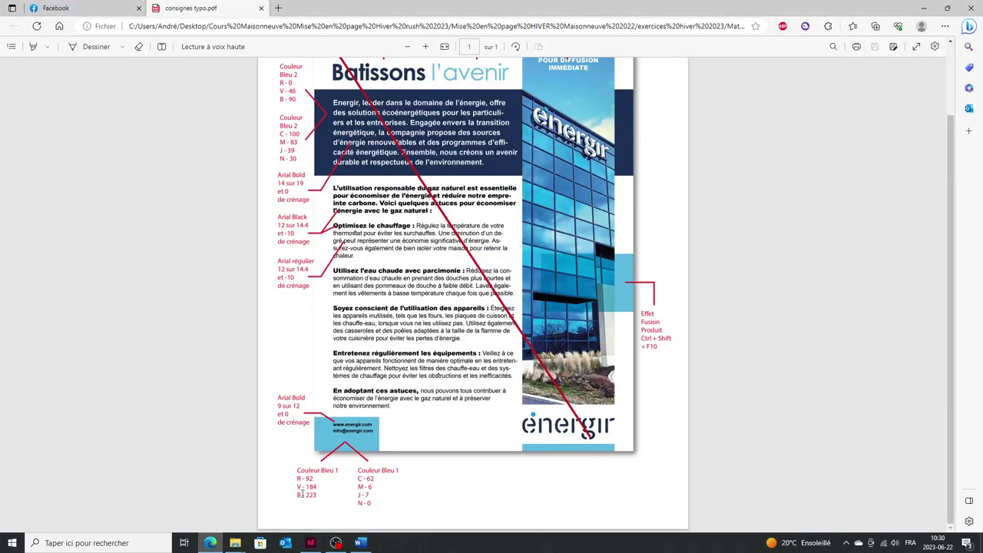
pyautogui.click(311, 543)
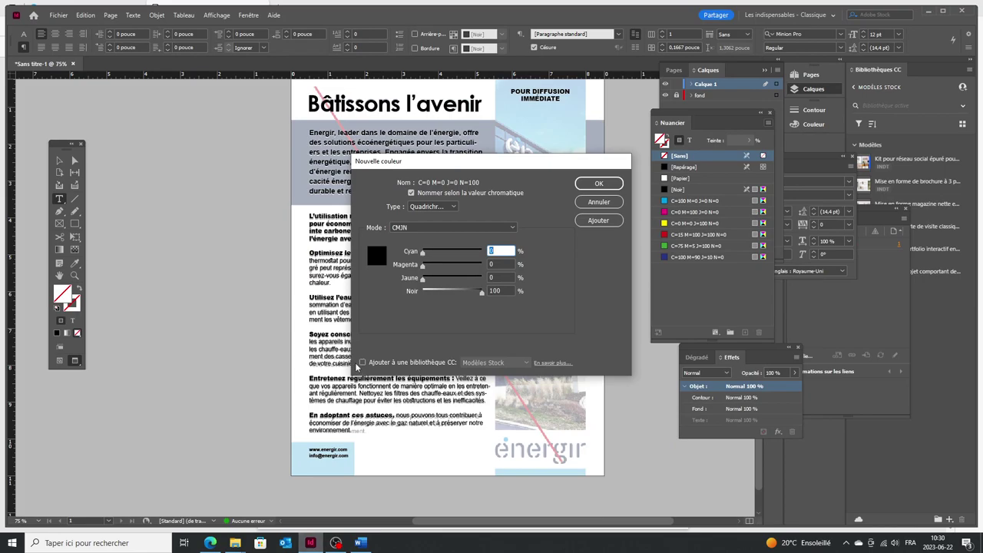
pyautogui.click(415, 228)
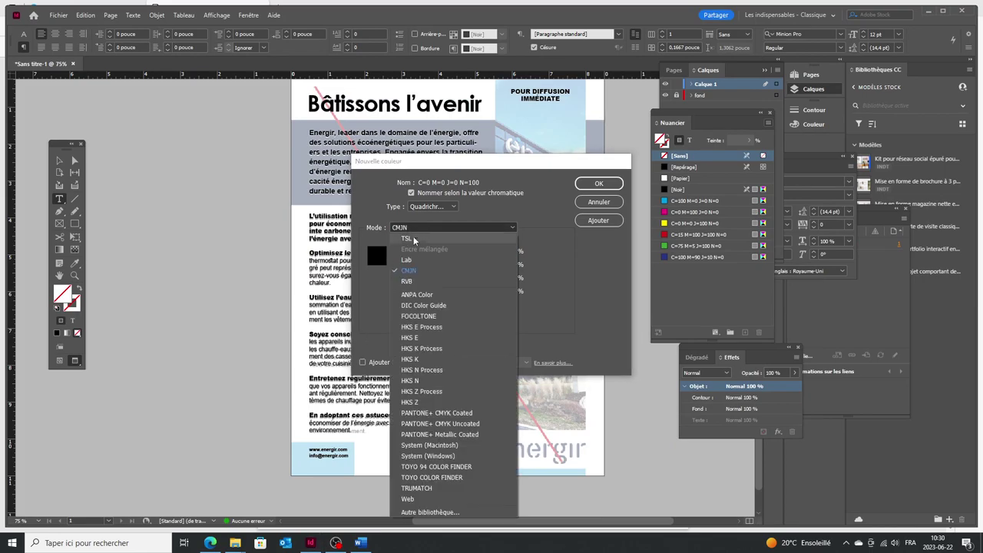
pyautogui.click(415, 281)
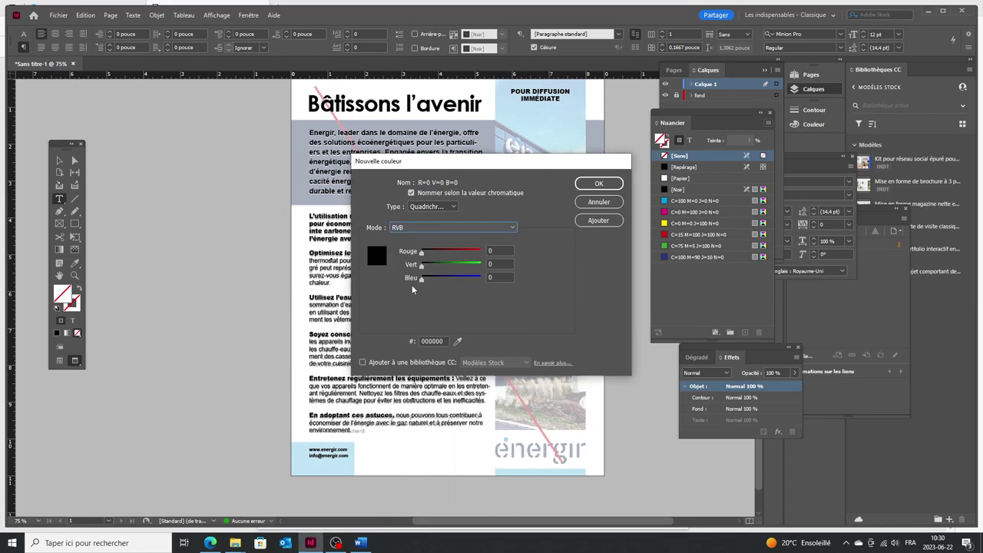
pyautogui.click(428, 229)
pyautogui.click(427, 268)
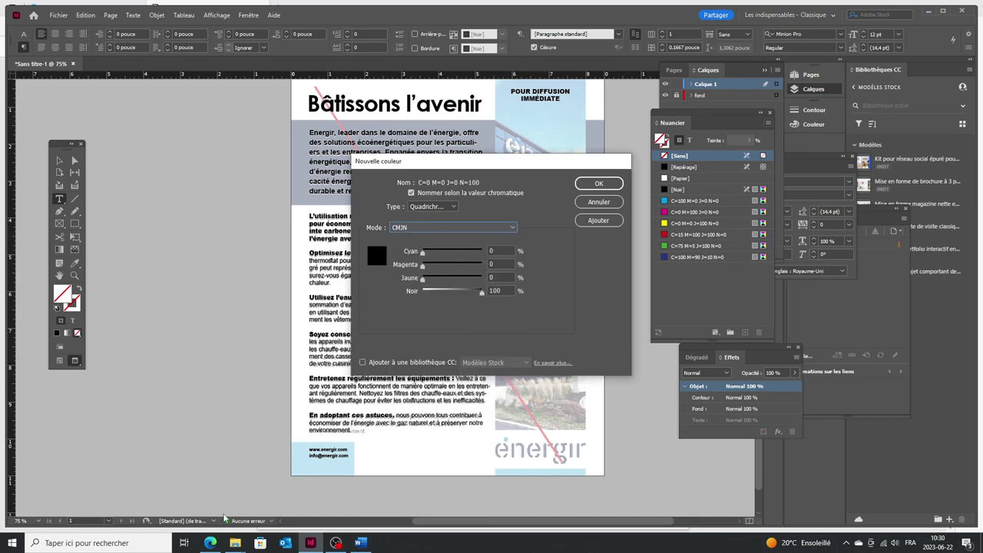
# Check the Bleu 2 specification in the PDF and create the CMJN swatch with cyan 100, magenta 83, jaune 39 and noir 30
pyautogui.click(210, 542)
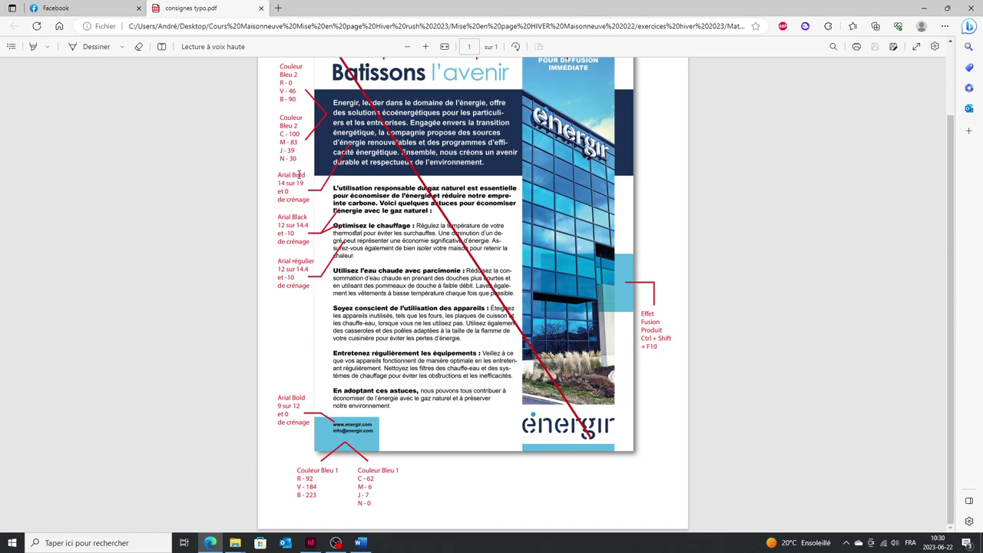
pyautogui.click(311, 544)
pyautogui.click(497, 249)
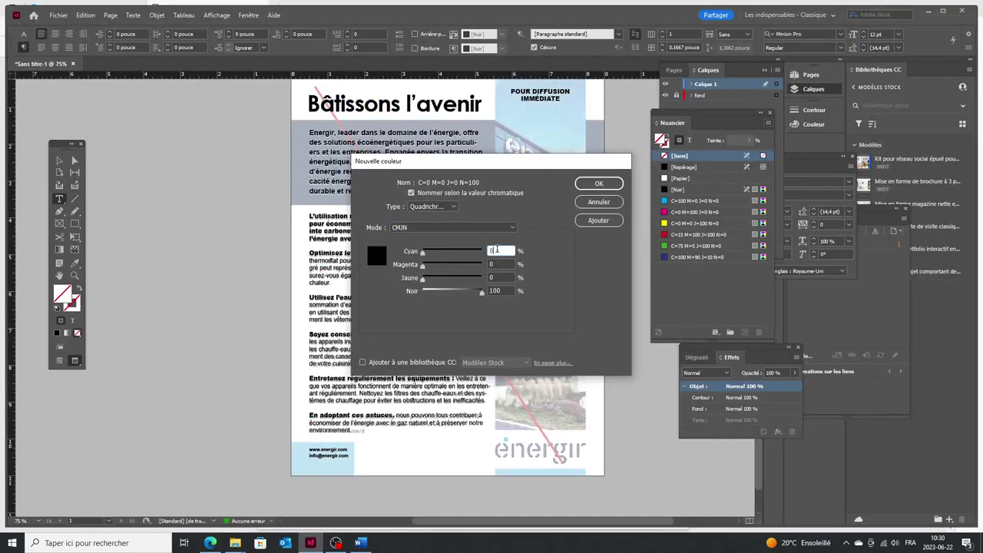
pyautogui.write('100')
pyautogui.press('Tab')
pyautogui.write('83')
pyautogui.press('Tab')
pyautogui.write('3')
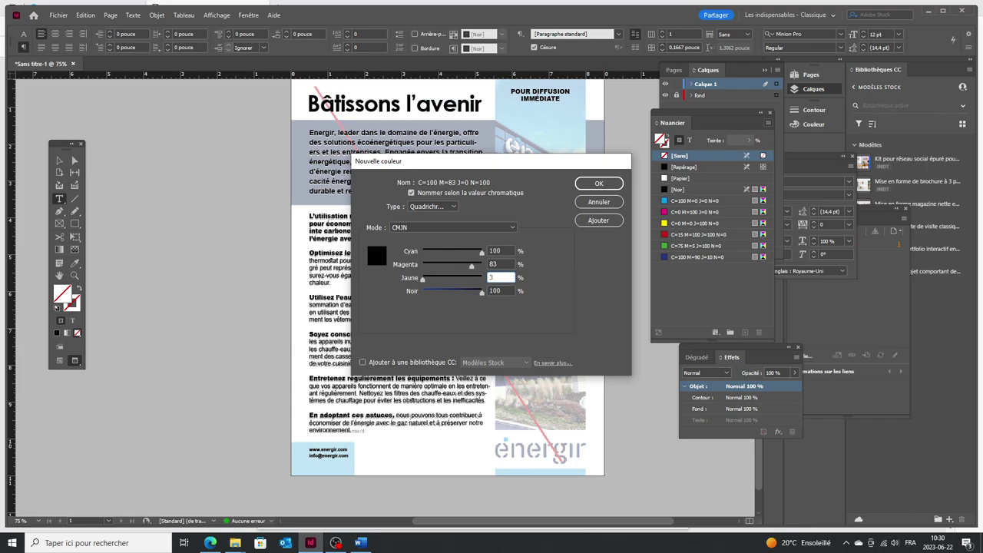
pyautogui.write('9')
pyautogui.press('Tab')
pyautogui.write('30')
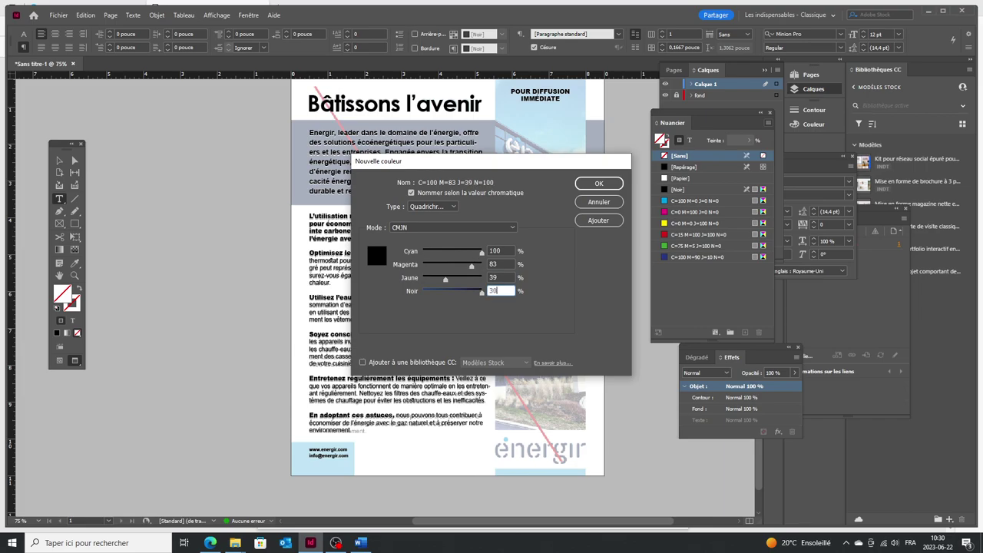
pyautogui.click(599, 188)
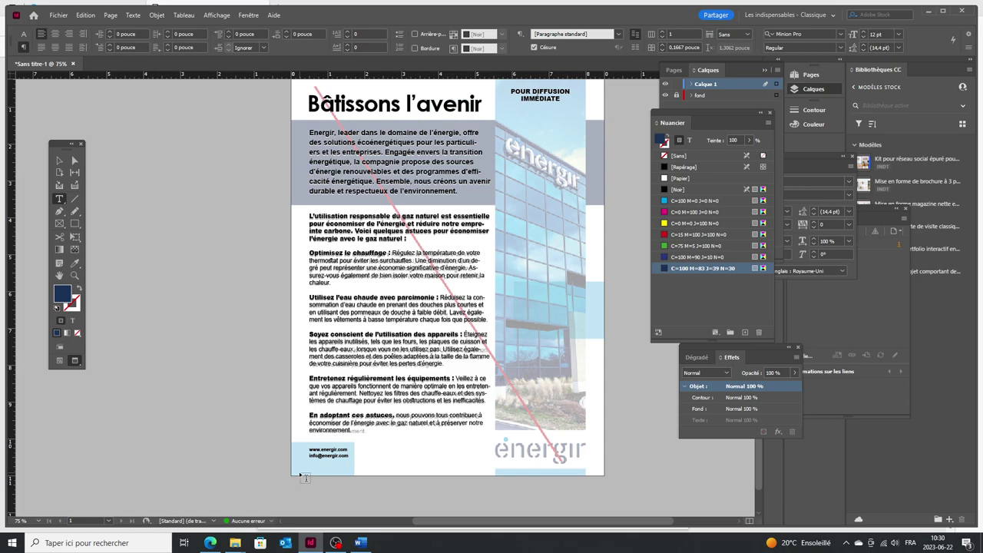
# Bring the Énergir logo télécharger.png from the exam materials folder into the layout, ready for placement
pyautogui.moveTo(236, 547)
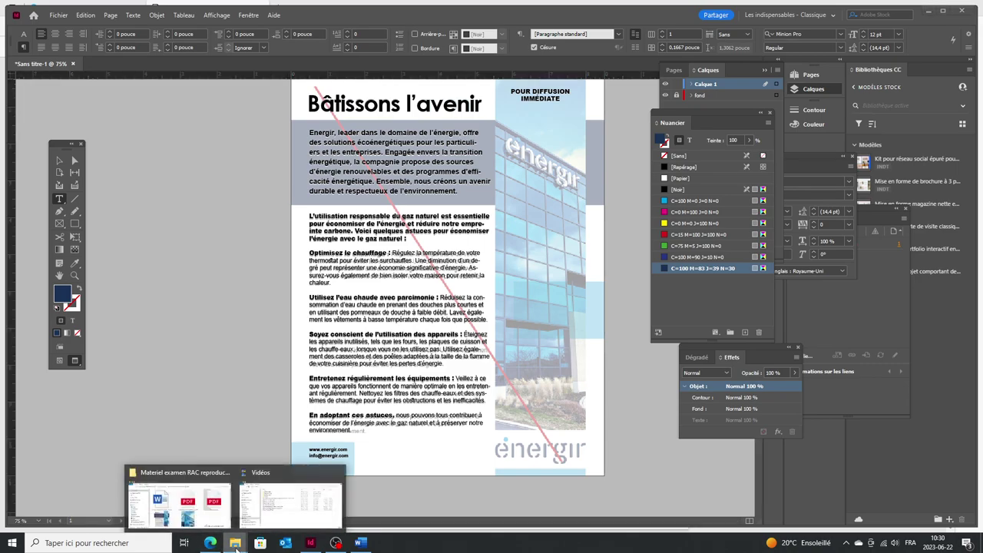
pyautogui.click(179, 499)
pyautogui.scroll(-1, 796, 278)
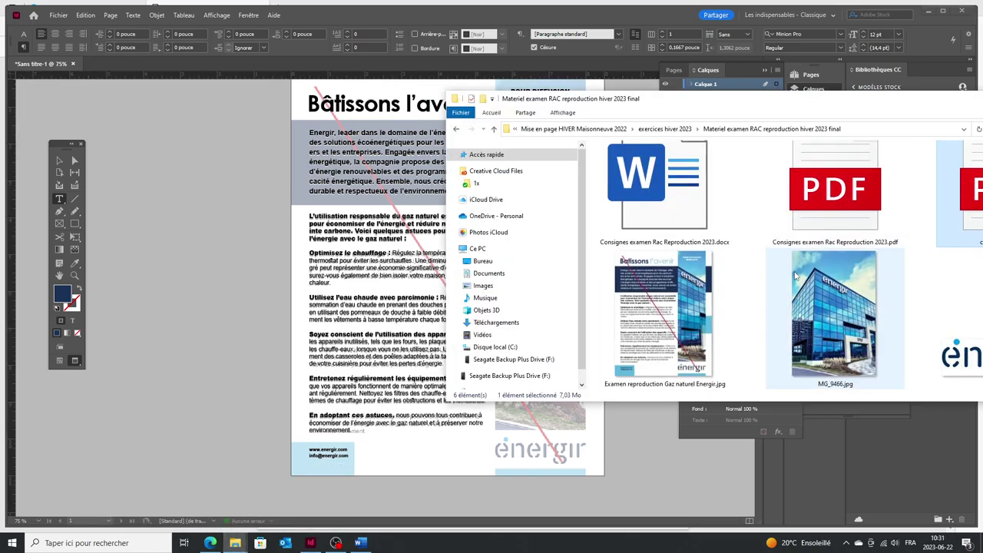
pyautogui.moveTo(961, 319); pyautogui.dragTo(209, 163)
pyautogui.moveTo(194, 196); pyautogui.dragTo(195, 201)
pyautogui.moveTo(856, 100); pyautogui.dragTo(802, 117)
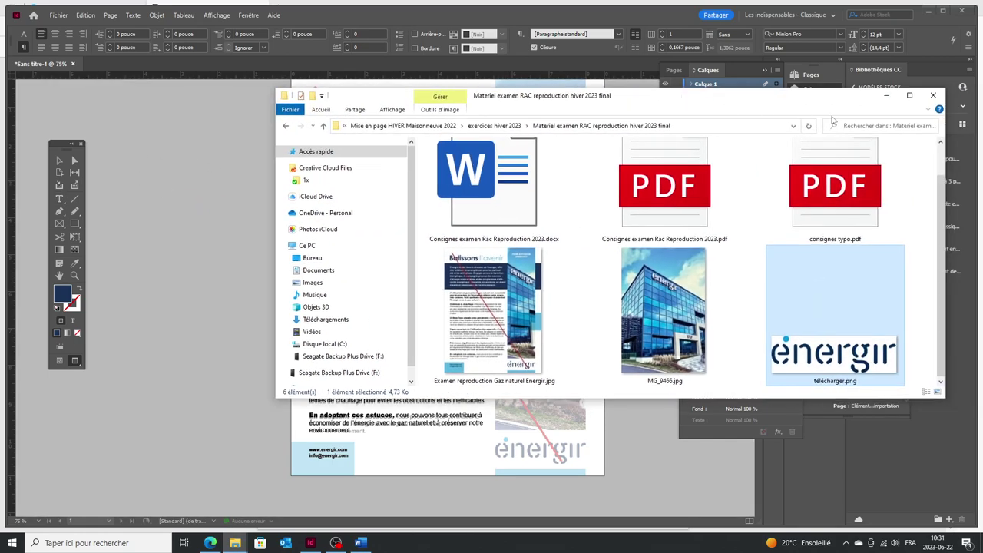
pyautogui.click(886, 95)
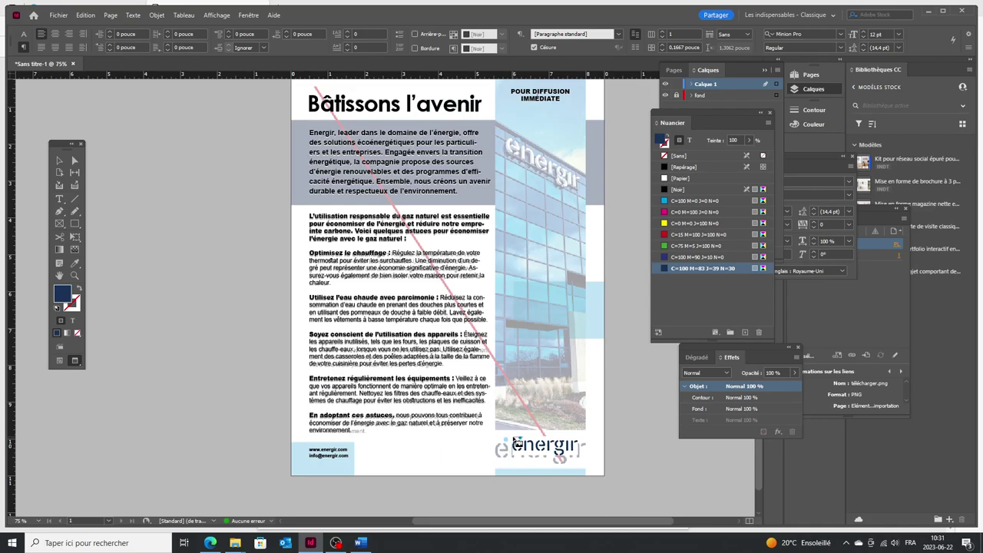
# Place the logo beneath the building photo at the width of the reference logo, about 2.47 × 1.13 pouces
pyautogui.scroll(-1, 517, 443)
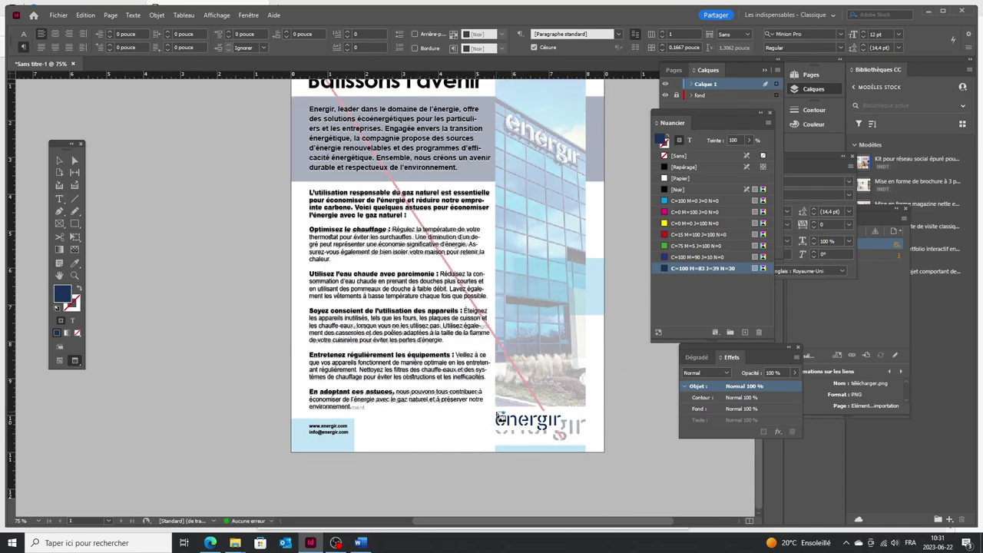
pyautogui.press('w')
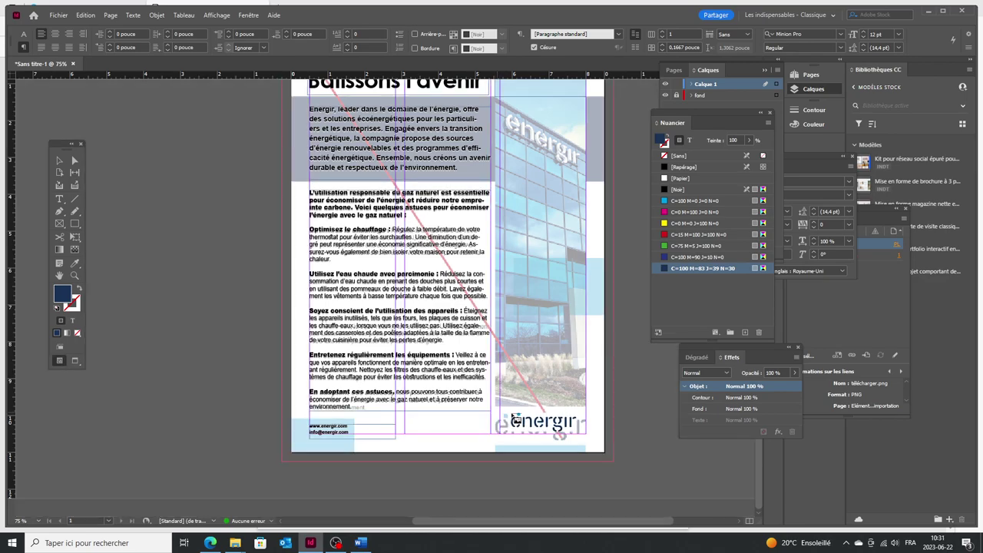
pyautogui.scroll(3, 498, 418)
pyautogui.moveTo(574, 408); pyautogui.dragTo(445, 359)
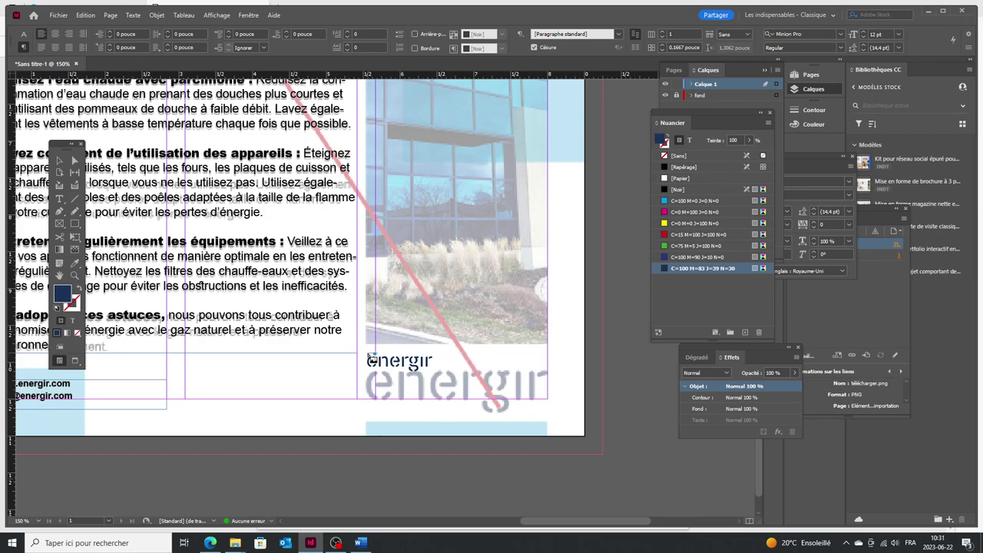
pyautogui.click(369, 355)
pyautogui.moveTo(368, 355); pyautogui.dragTo(550, 439)
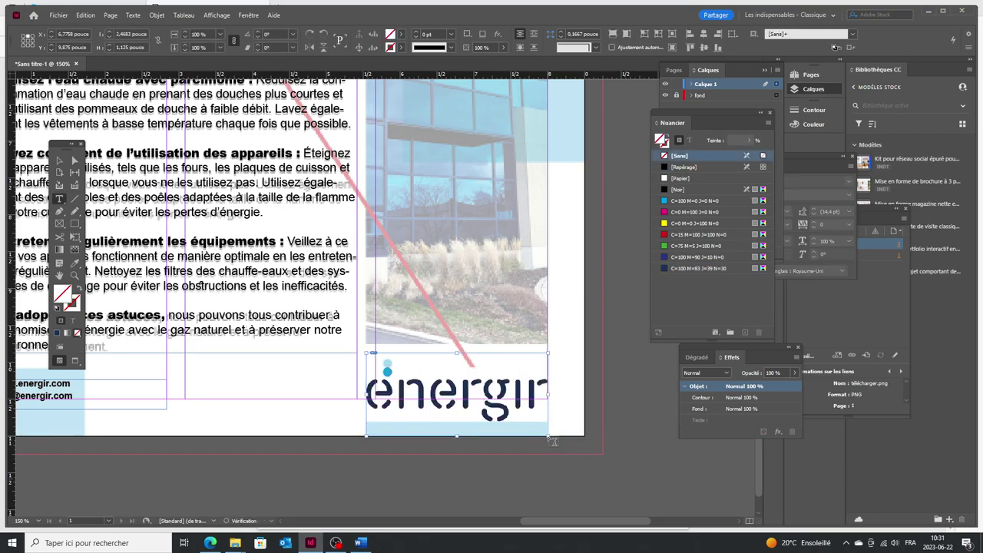
# Move the placed logo slightly up so that it lines up with the reference logo, and deselect it
pyautogui.click(60, 160)
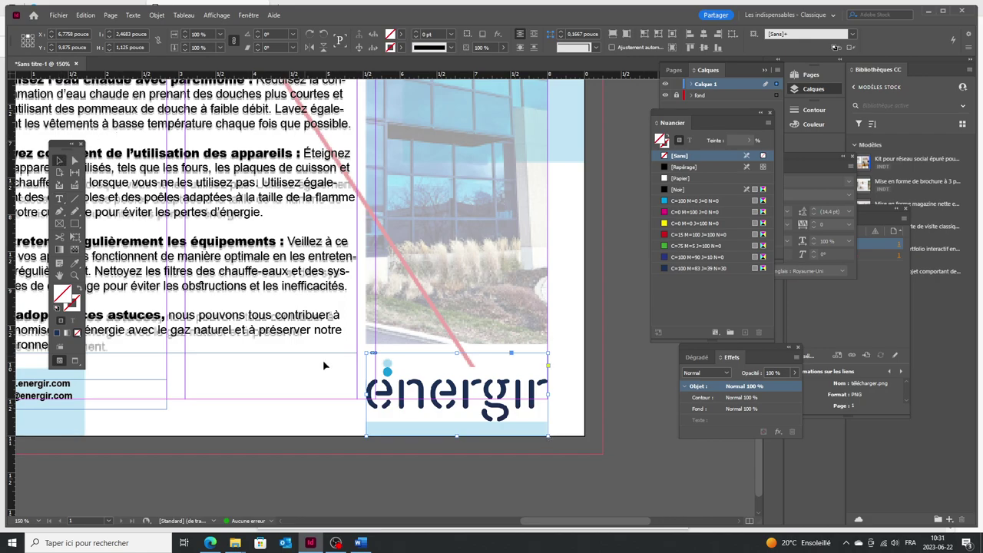
pyautogui.moveTo(415, 392); pyautogui.dragTo(414, 387)
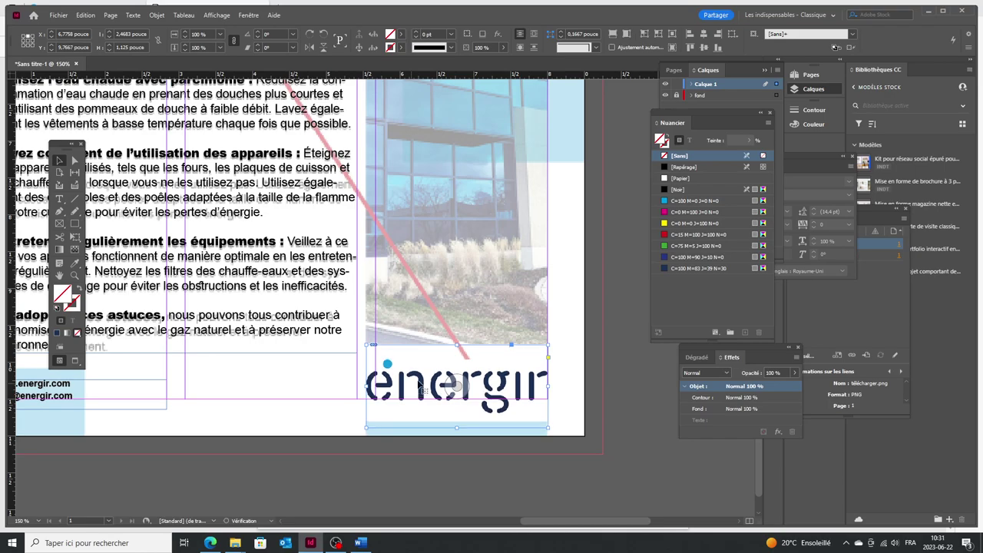
pyautogui.click(587, 319)
pyautogui.hotkey('ctrl', '1')
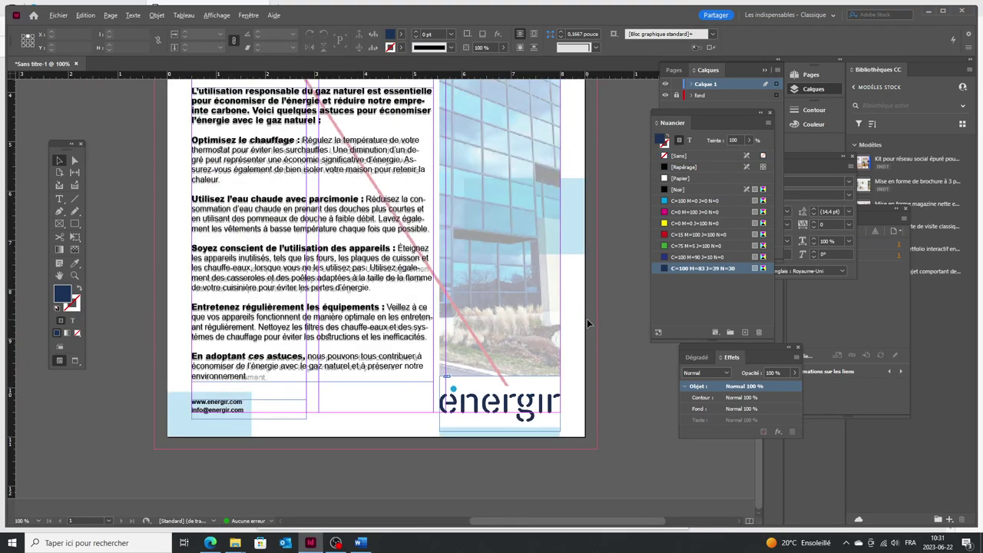
# Sample the light blue of the logo's dot with the Eyedropper and add it to the swatches
pyautogui.click(75, 263)
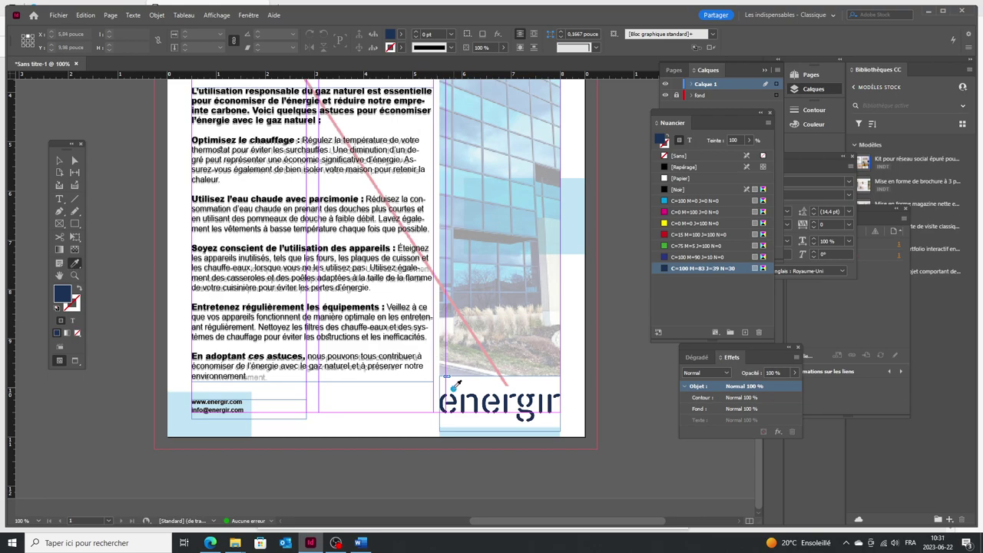
pyautogui.click(449, 382)
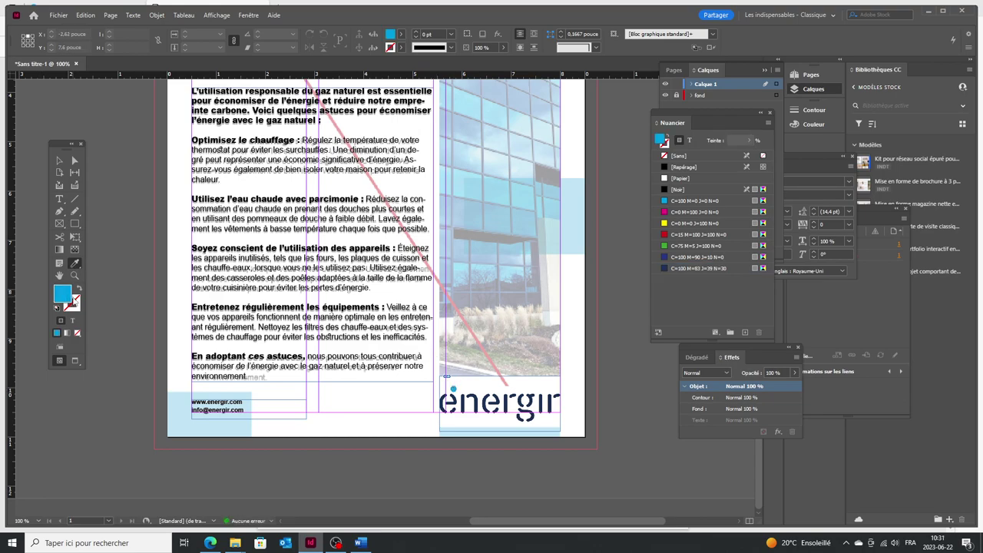
pyautogui.rightClick(68, 298)
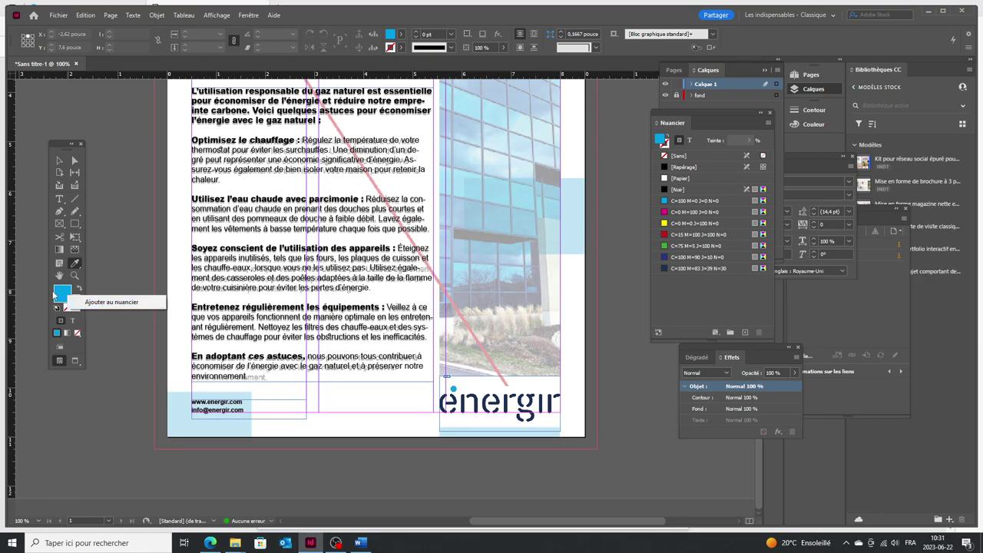
pyautogui.click(89, 302)
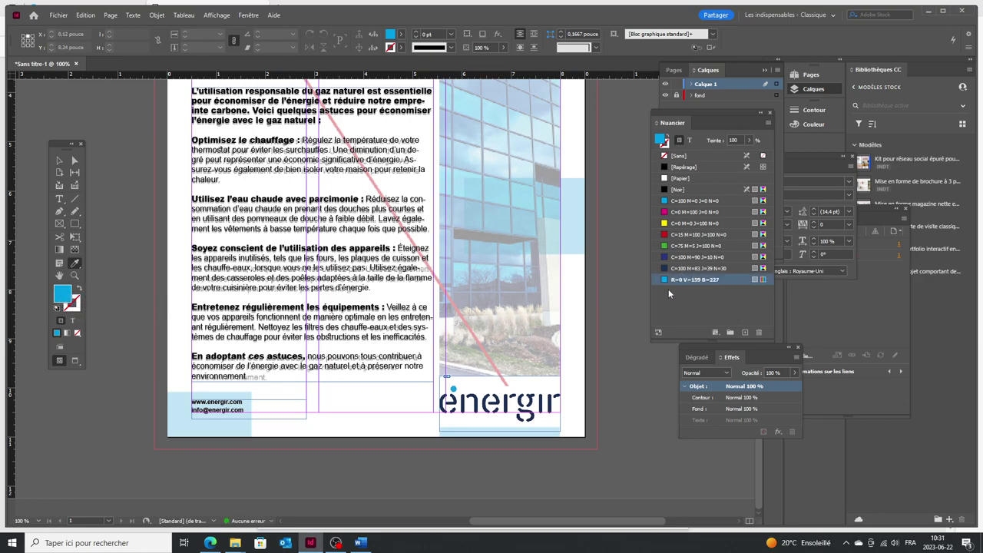
# Draw a rectangle about 9 × 2.28 pouces over the intro band from bleed to bleed, filled with C=100 M=83 J=39 N=30
pyautogui.scroll(3, 166, 337)
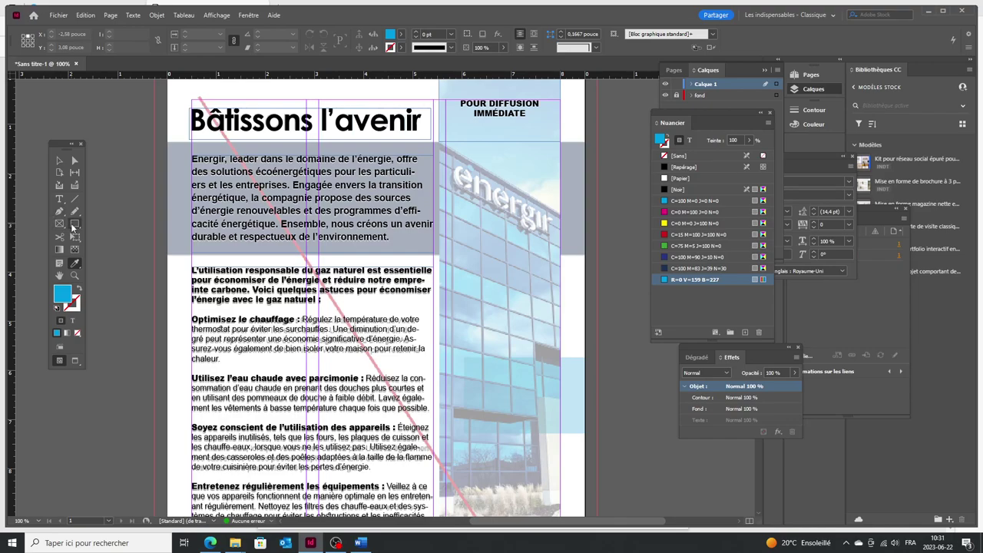
pyautogui.click(72, 225)
pyautogui.moveTo(155, 143); pyautogui.dragTo(598, 257)
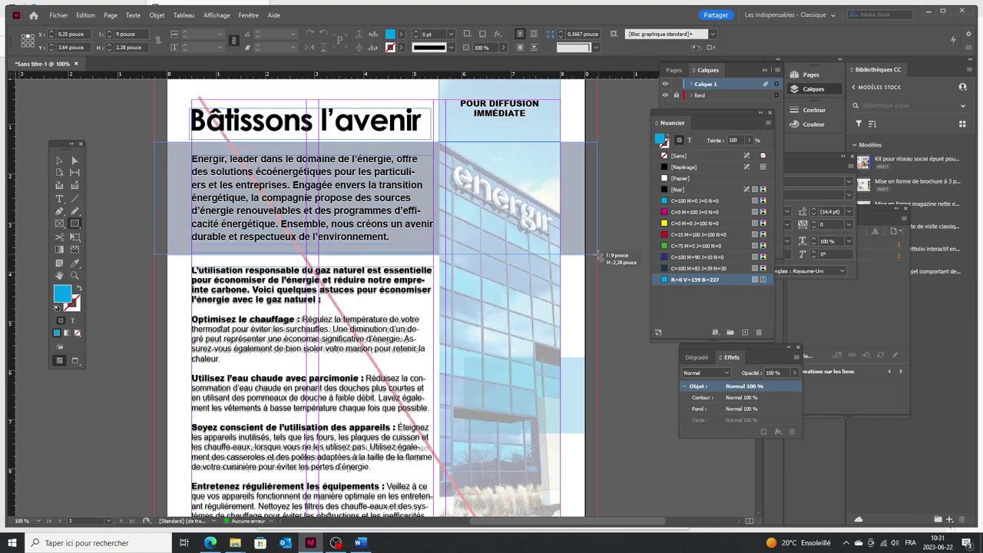
pyautogui.click(690, 269)
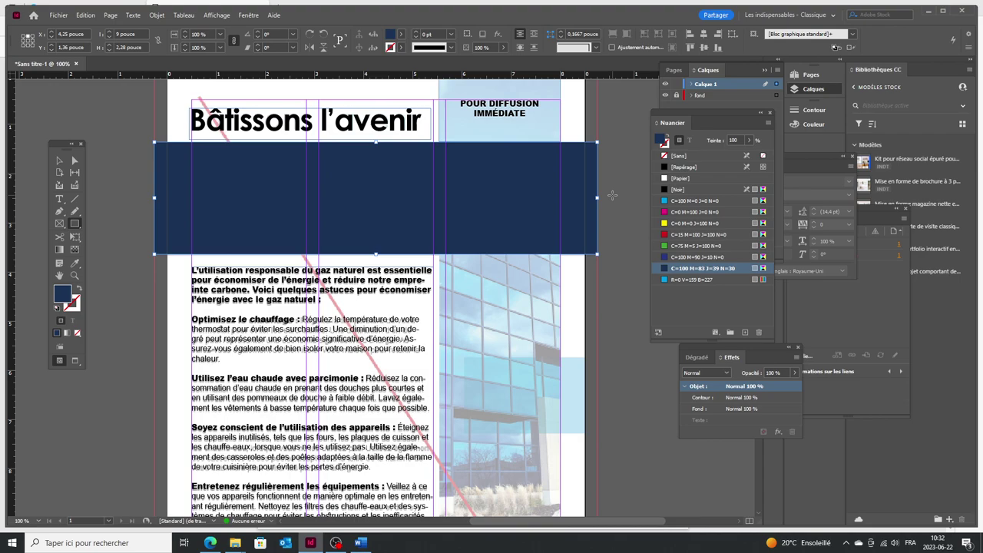
# Send the dark blue rectangle to the back, behind the intro paragraph
pyautogui.click(157, 15)
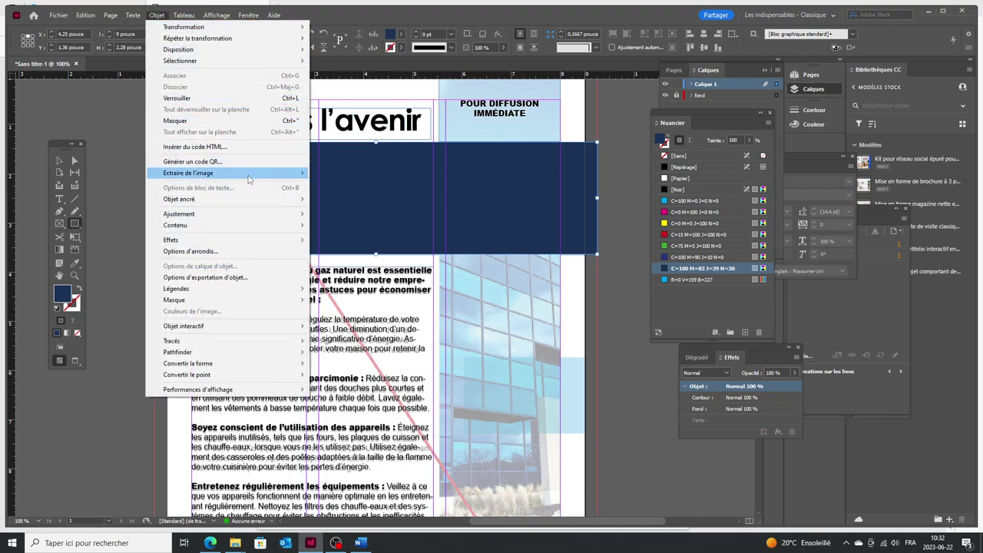
pyautogui.moveTo(223, 50)
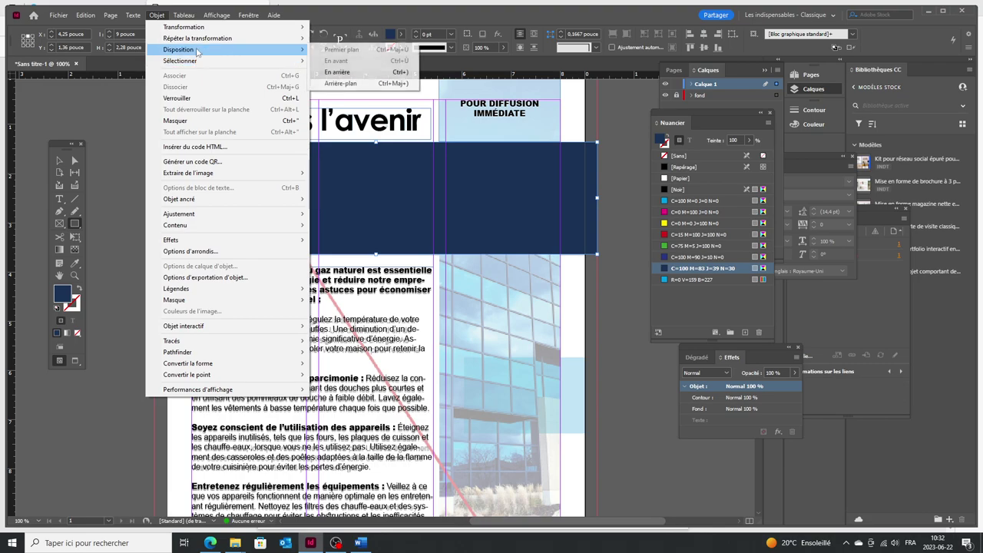
pyautogui.click(397, 85)
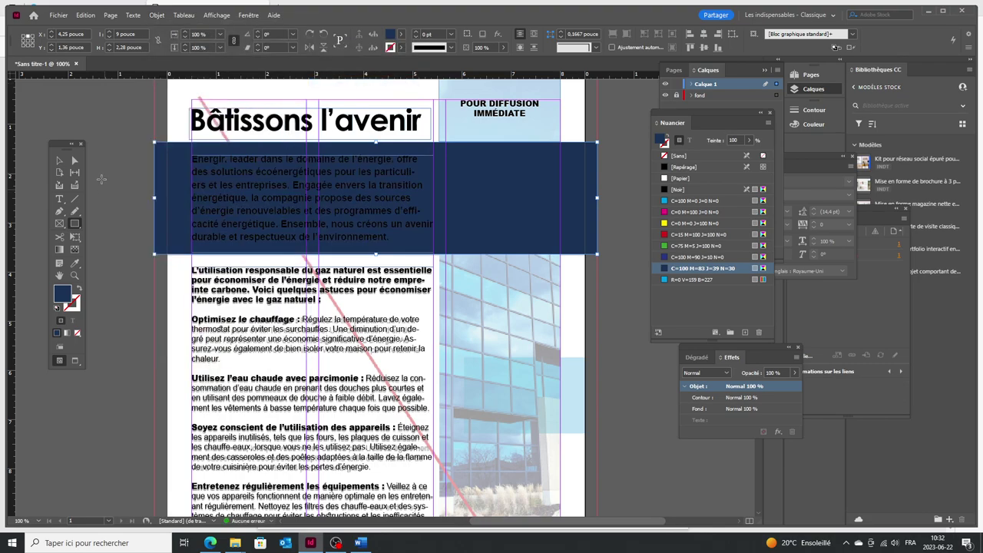
# Colour the whole intro paragraph on the dark blue band with the [Papier] swatch
pyautogui.click(59, 198)
pyautogui.click(213, 204)
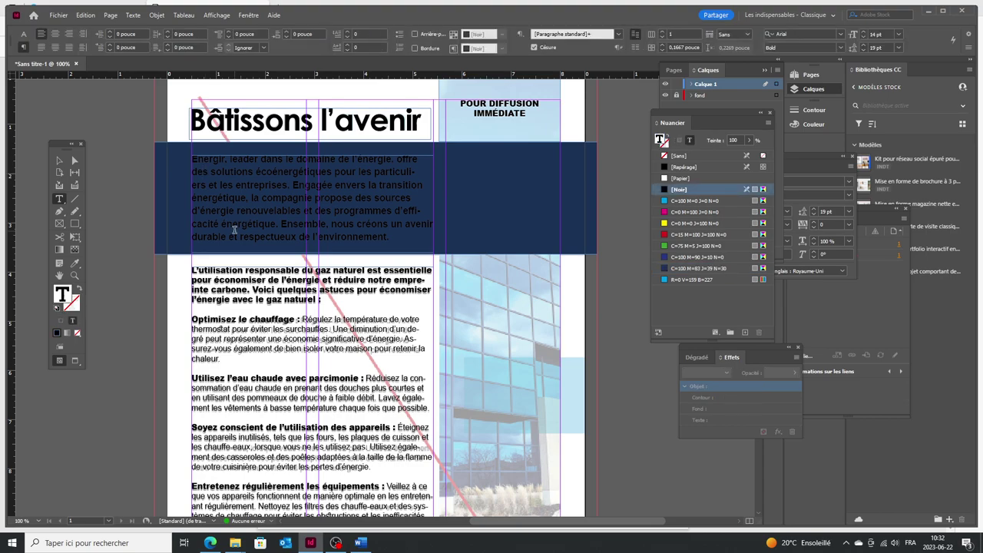
pyautogui.hotkey('ctrl', 'a')
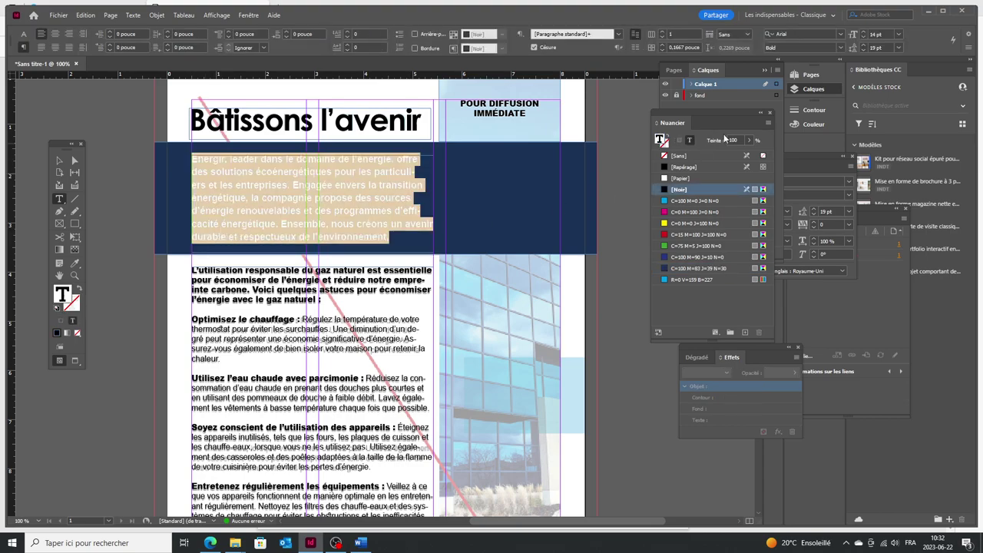
pyautogui.click(688, 141)
pyautogui.click(681, 179)
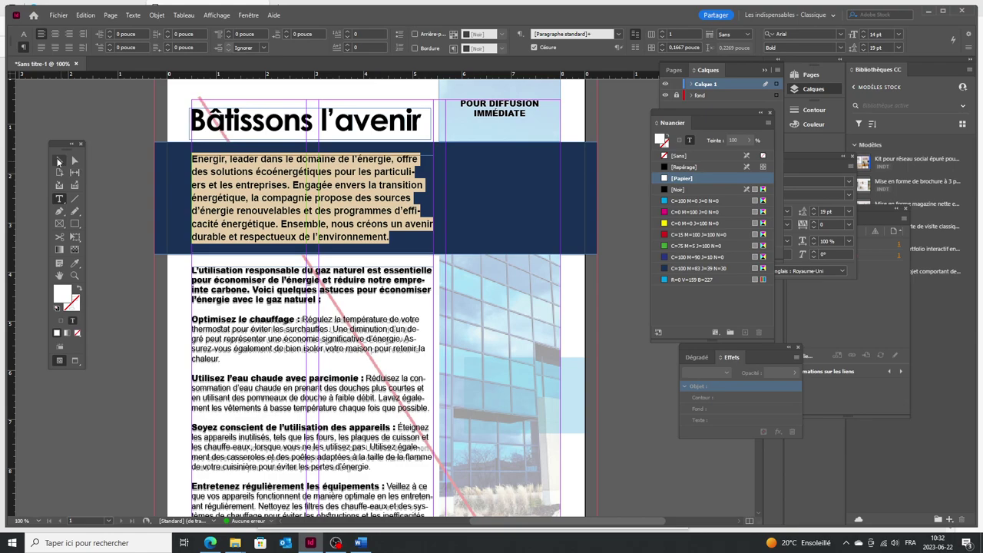
pyautogui.click(59, 160)
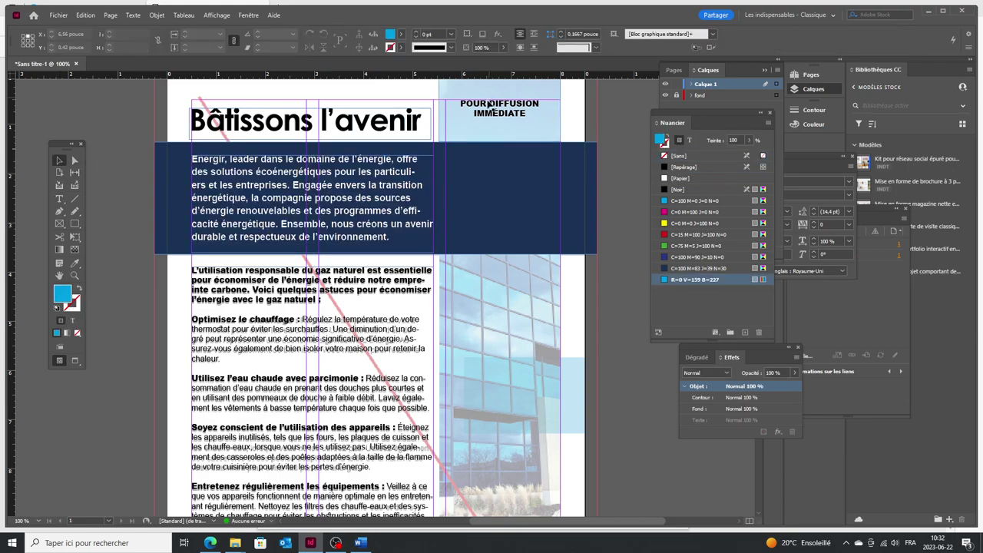
# Apply the [Papier] swatch to the "POUR DIFFUSION IMMÉDIATE" text
pyautogui.click(59, 199)
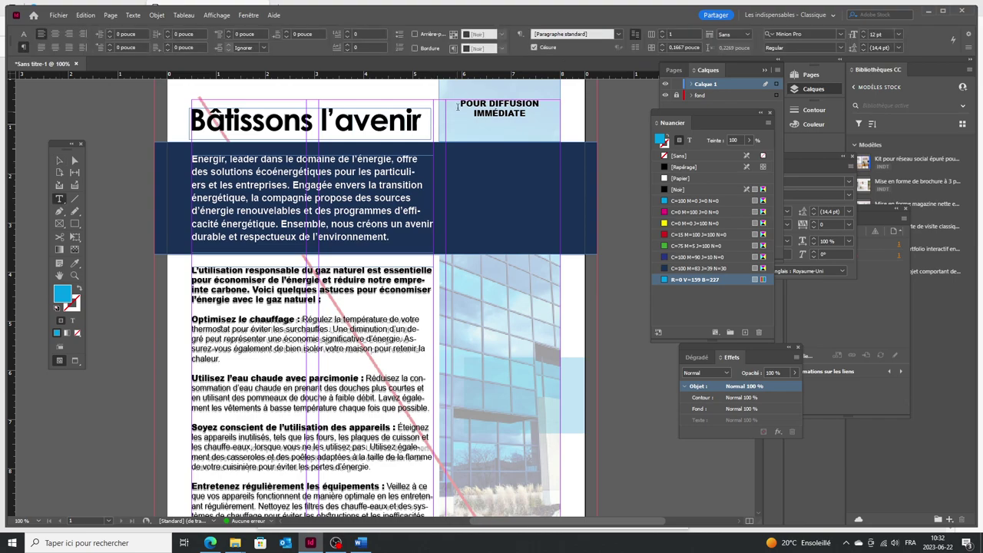
pyautogui.click(459, 107)
pyautogui.moveTo(465, 109); pyautogui.dragTo(491, 121)
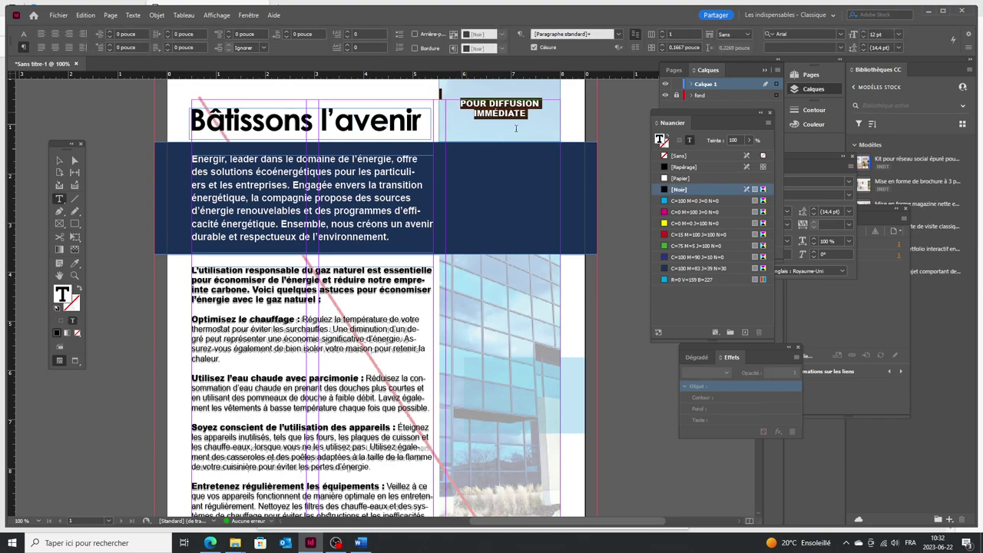
pyautogui.click(705, 178)
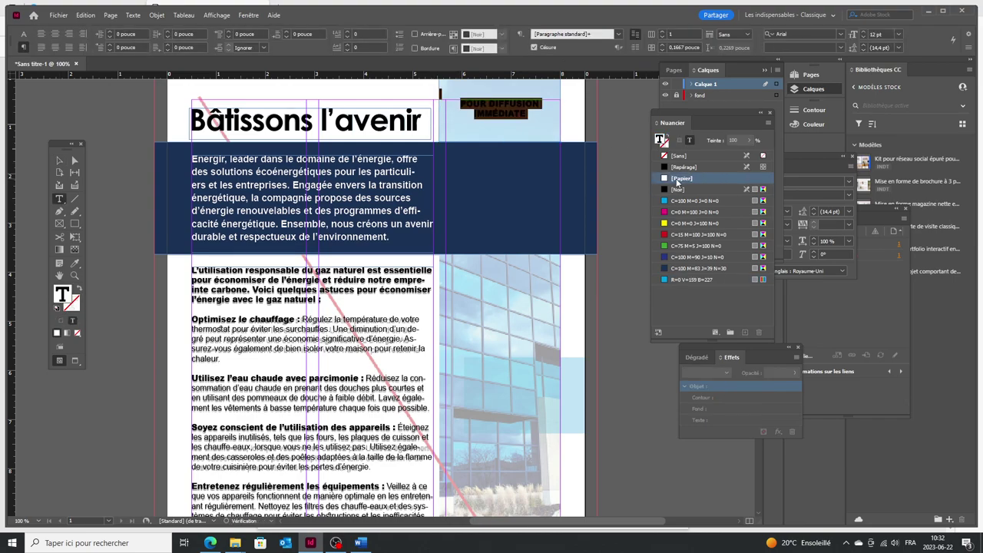
pyautogui.click(154, 173)
# Colour "Bâtissons" in the title with C=100 M=83 J=39 N=30 and "l'avenir" with R=0 V=159 B=227
pyautogui.scroll(-5, 208, 194)
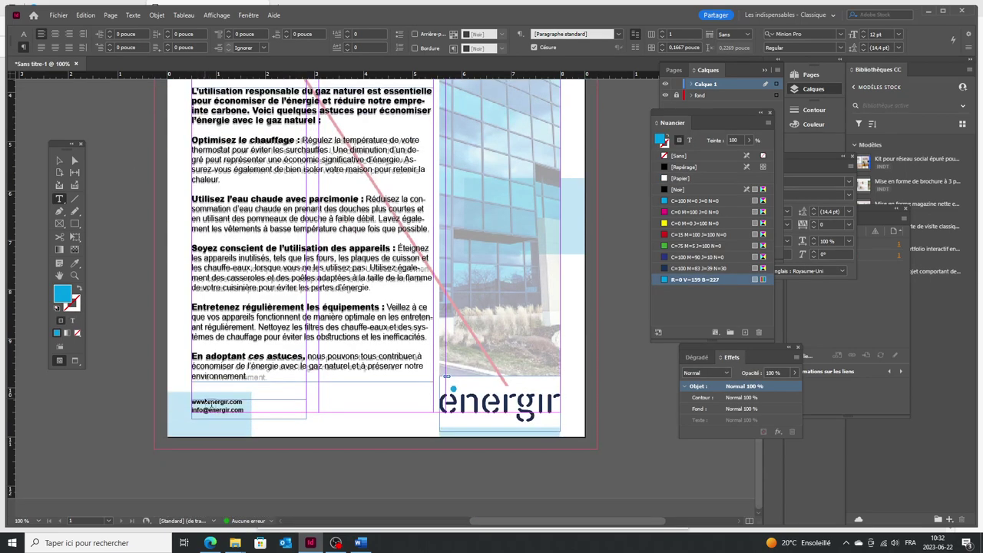
pyautogui.scroll(7, 238, 221)
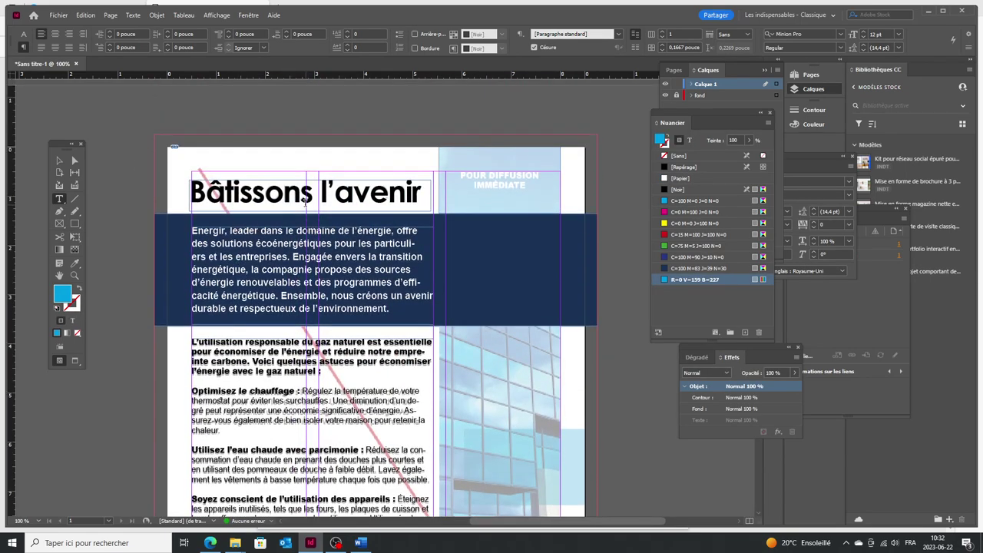
pyautogui.moveTo(311, 194); pyautogui.dragTo(189, 192)
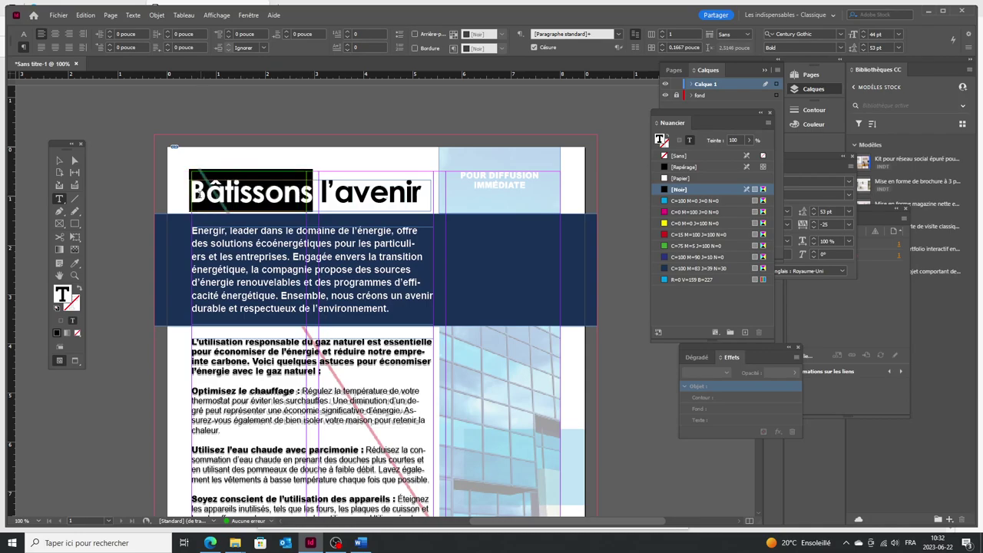
pyautogui.click(697, 268)
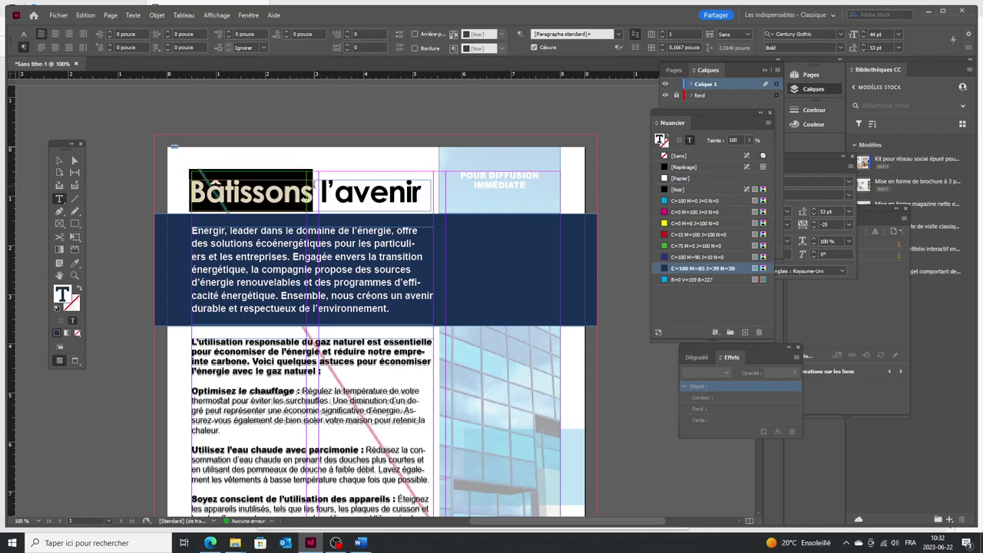
pyautogui.click(317, 186)
pyautogui.moveTo(317, 186); pyautogui.dragTo(446, 194)
pyautogui.click(695, 279)
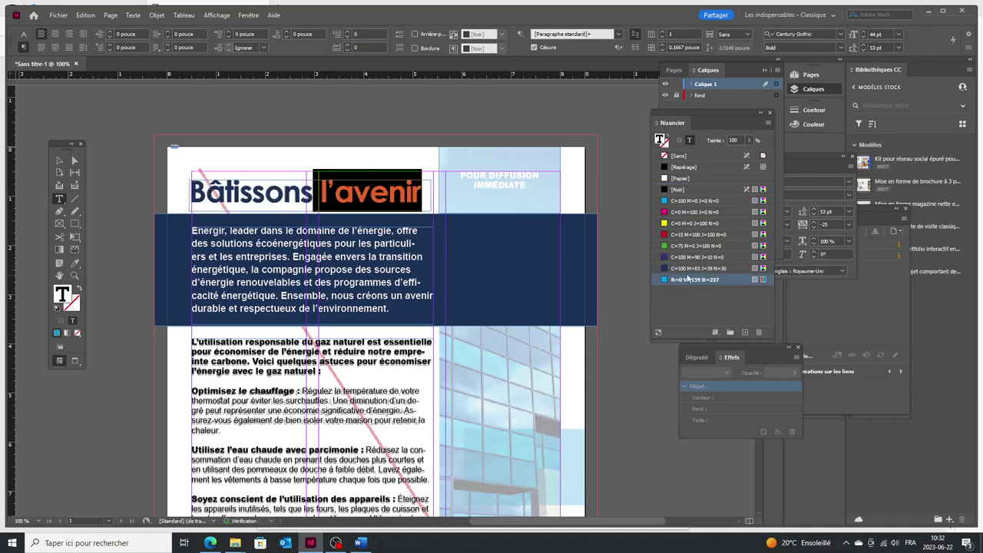
# Deselect the title and hide the fond layer to view the flyer without the reference
pyautogui.click(635, 221)
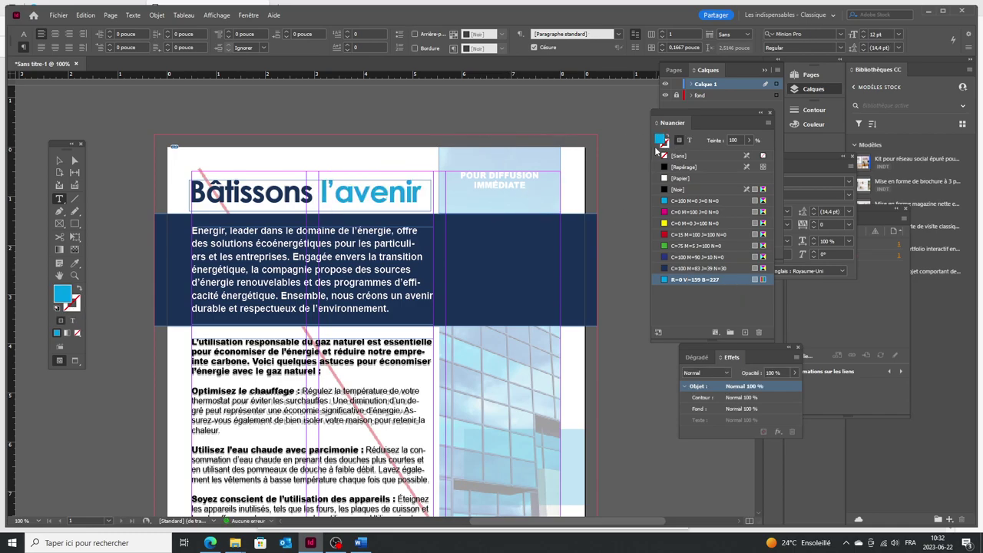
pyautogui.click(665, 95)
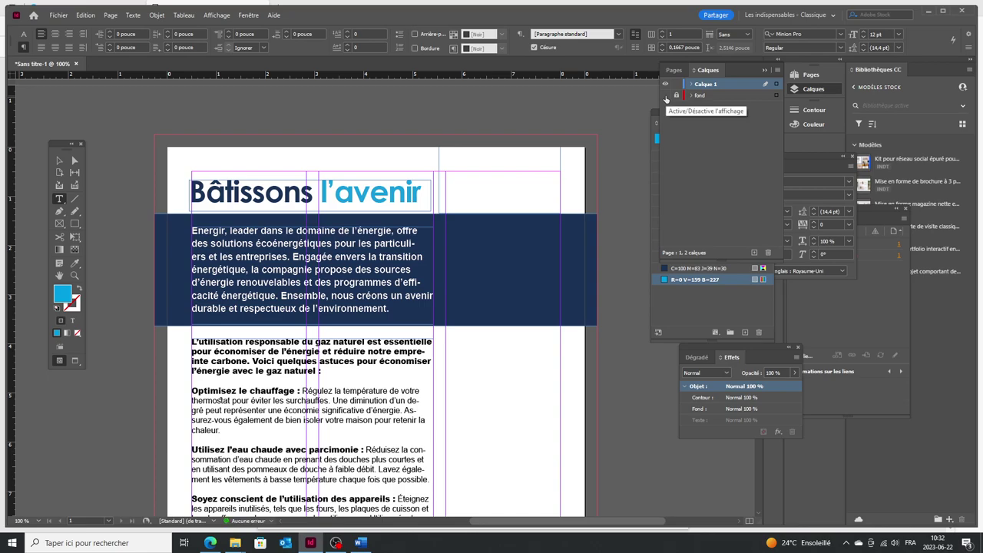
# Show the fond layer again and toggle Calque 1 off and on to compare the title with the reference
pyautogui.click(665, 95)
pyautogui.click(665, 86)
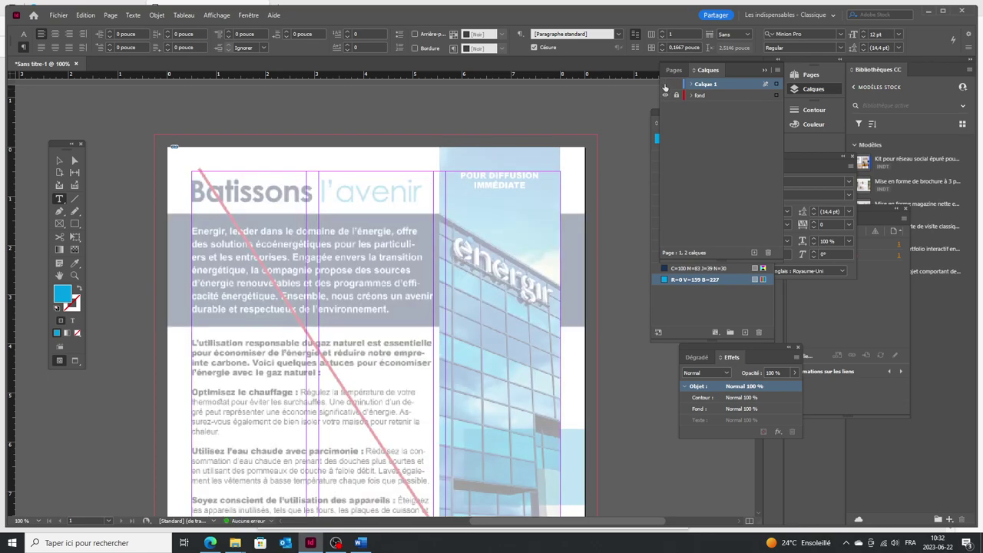
pyautogui.click(666, 85)
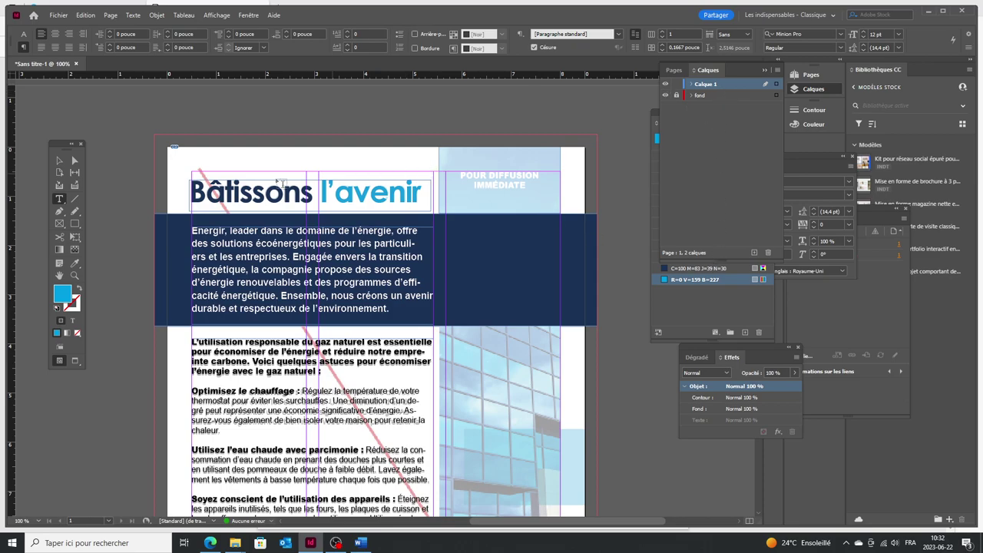
# Set the font style of "l'avenir" in the title to Regular
pyautogui.moveTo(314, 181); pyautogui.dragTo(422, 192)
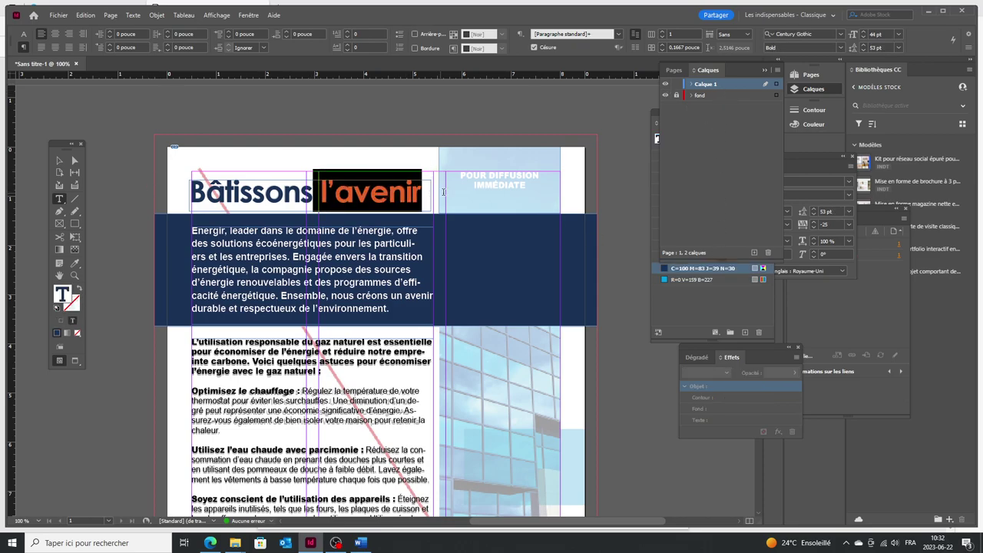
pyautogui.hotkey('ctrl', 't')
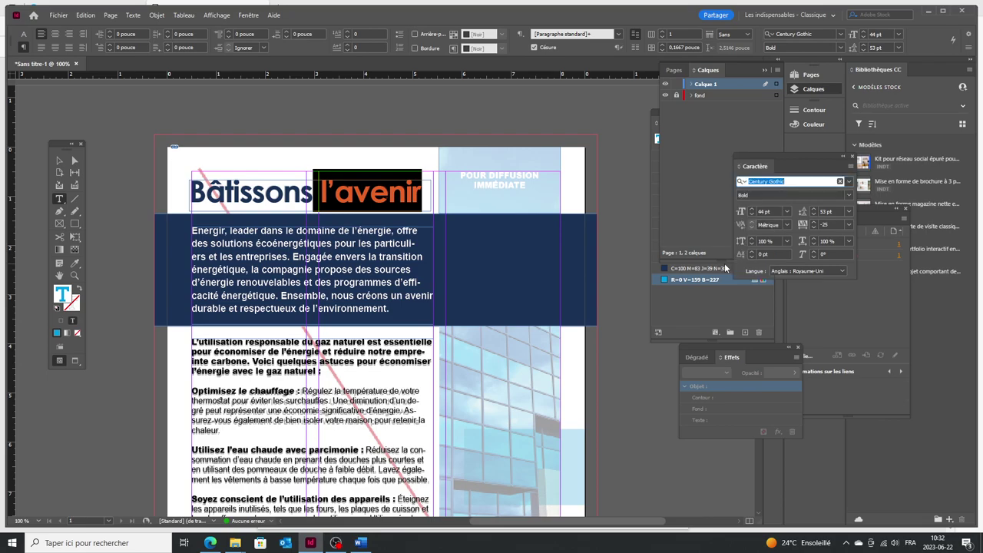
pyautogui.click(849, 195)
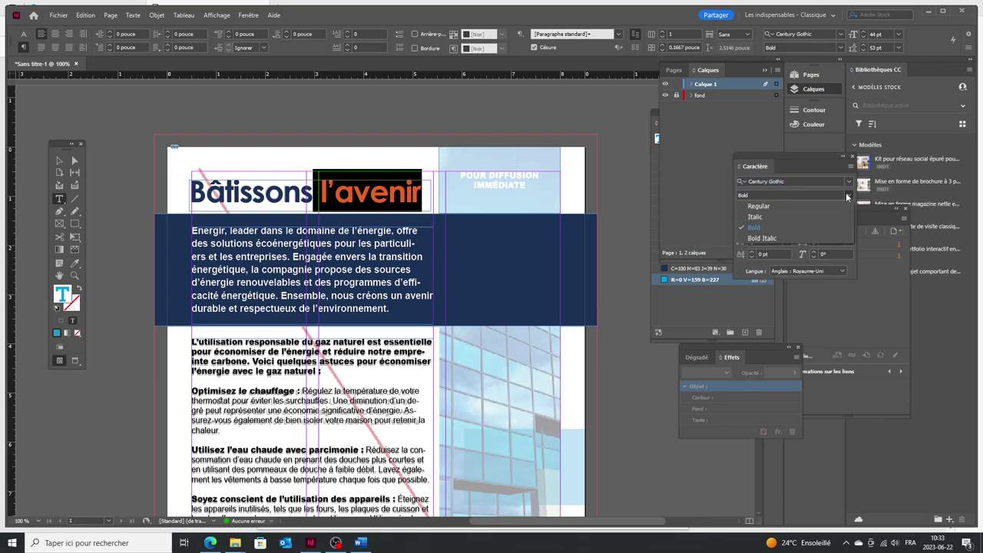
pyautogui.click(813, 208)
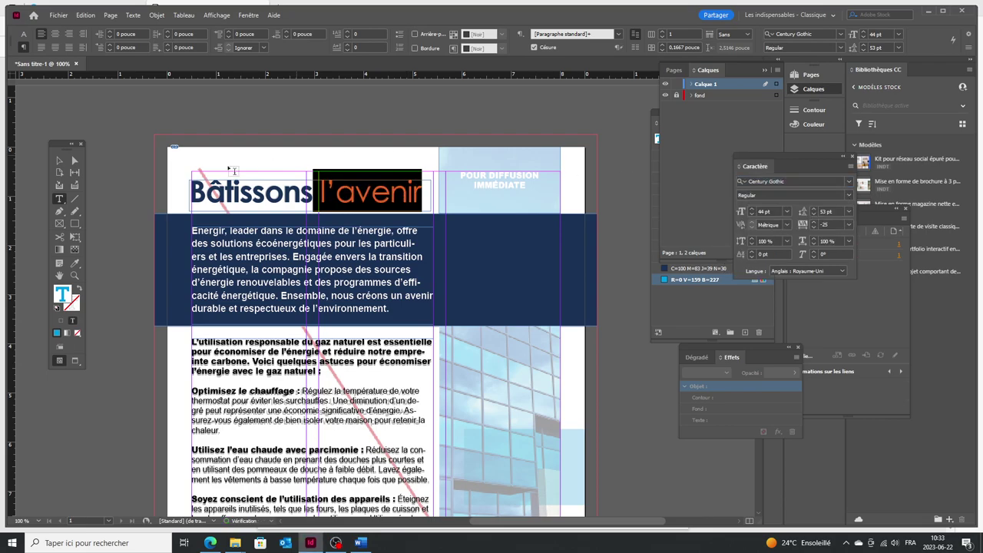
pyautogui.click(115, 184)
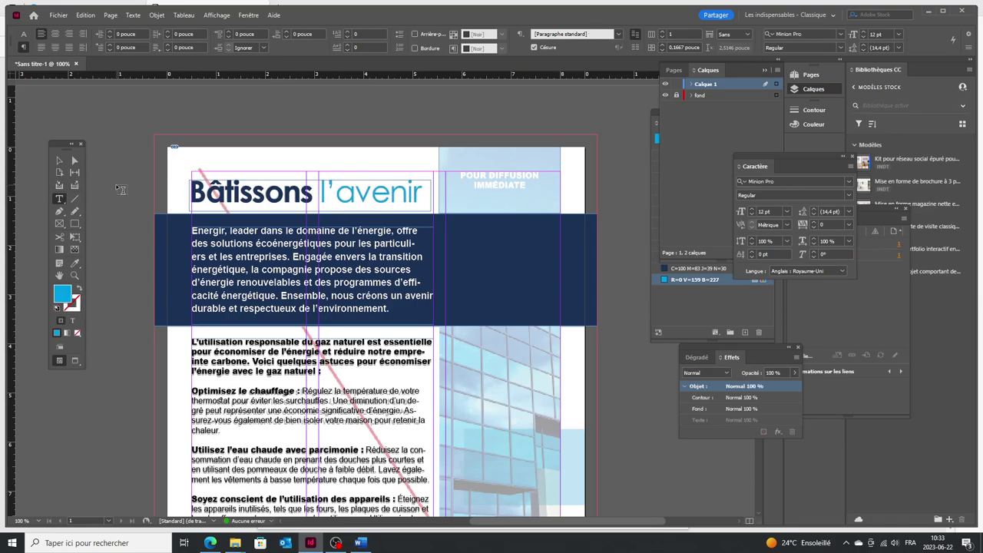
# Draw a light blue rectangle about 1.96 × 1.13 pouces over the web contact lines, extending to the bleed at the page's lower-left corner
pyautogui.scroll(-3, 511, 273)
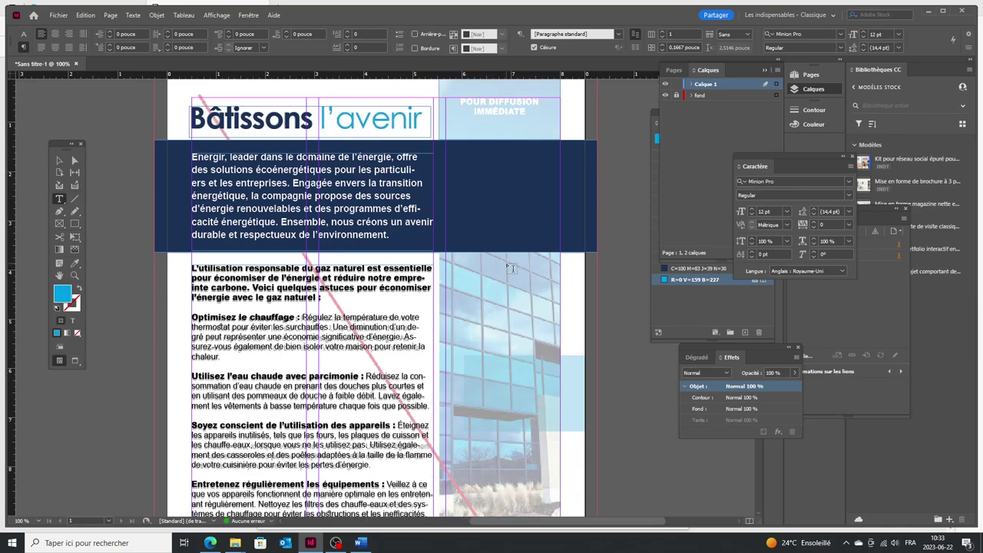
pyautogui.scroll(-6, 512, 268)
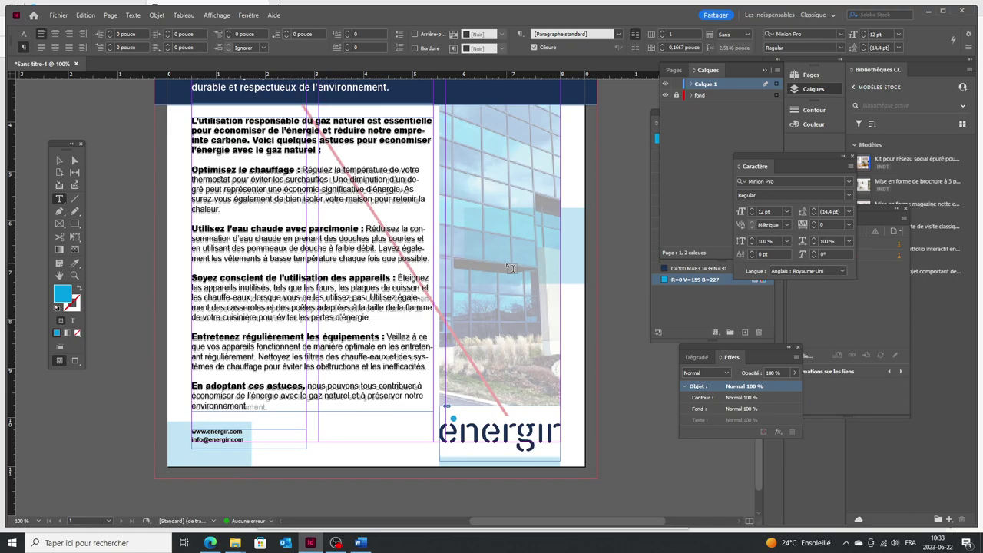
pyautogui.click(74, 224)
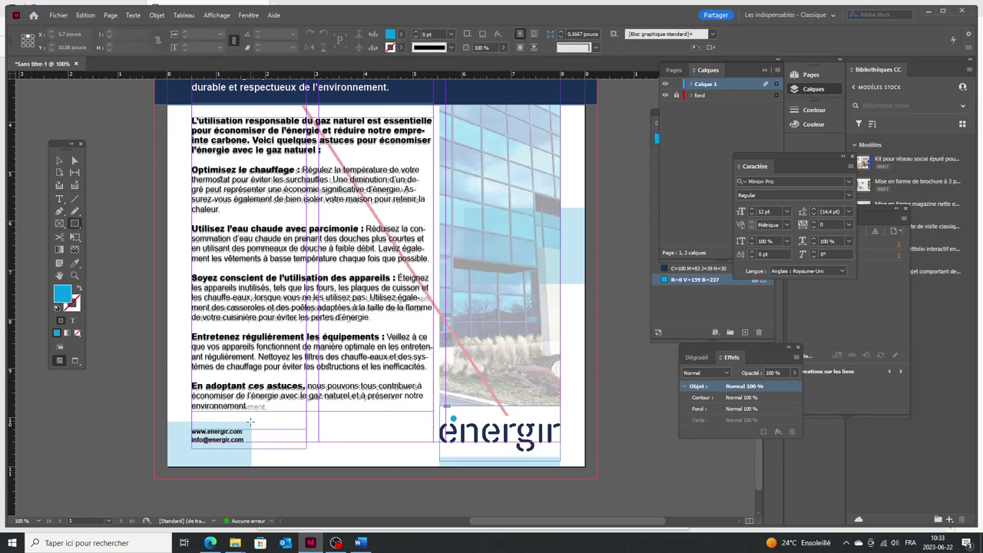
pyautogui.moveTo(251, 423); pyautogui.dragTo(154, 480)
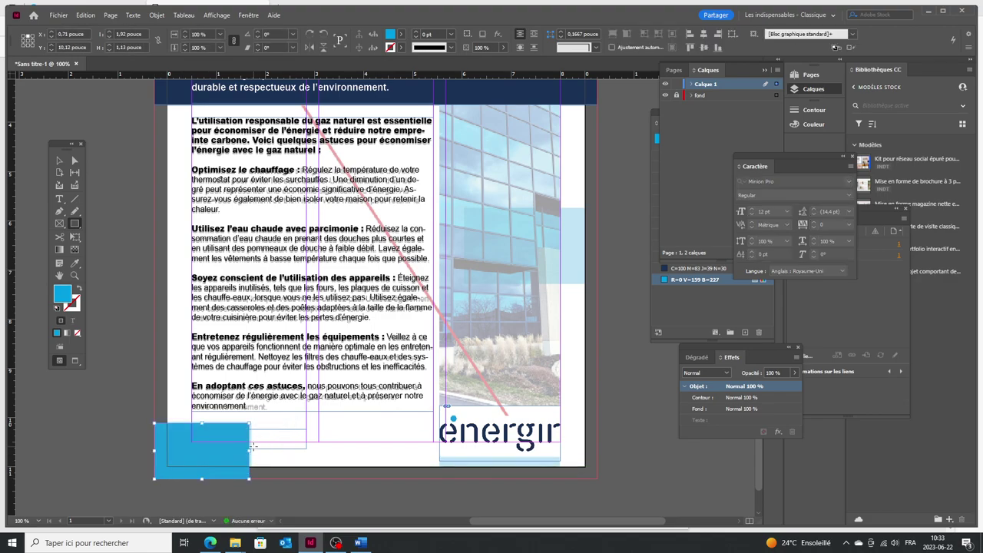
pyautogui.scroll(1, 254, 446)
pyautogui.moveTo(245, 454); pyautogui.dragTo(250, 453)
pyautogui.scroll(-2, 232, 450)
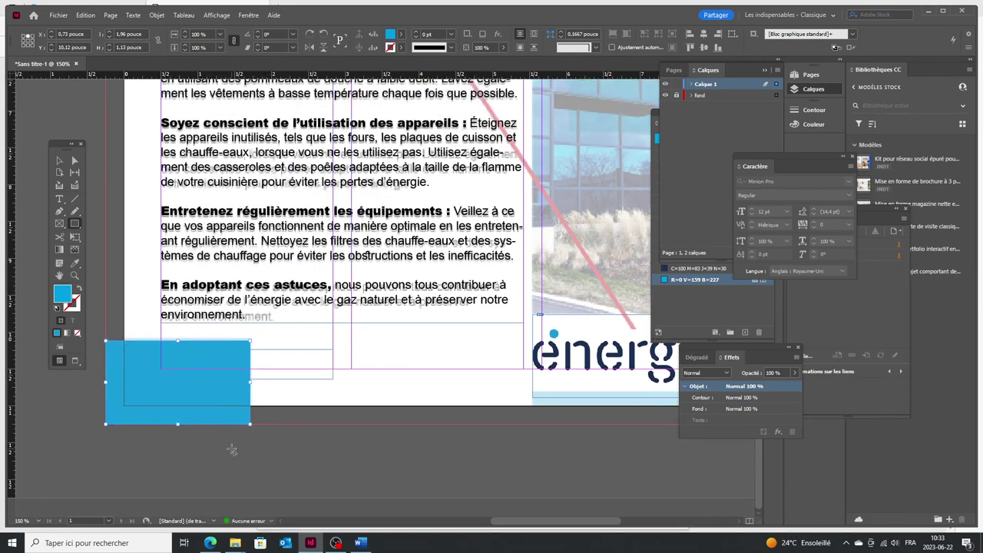
# Send the blue corner rectangle to the very back, behind the contact text, and deselect it
pyautogui.click(157, 15)
pyautogui.moveTo(185, 52)
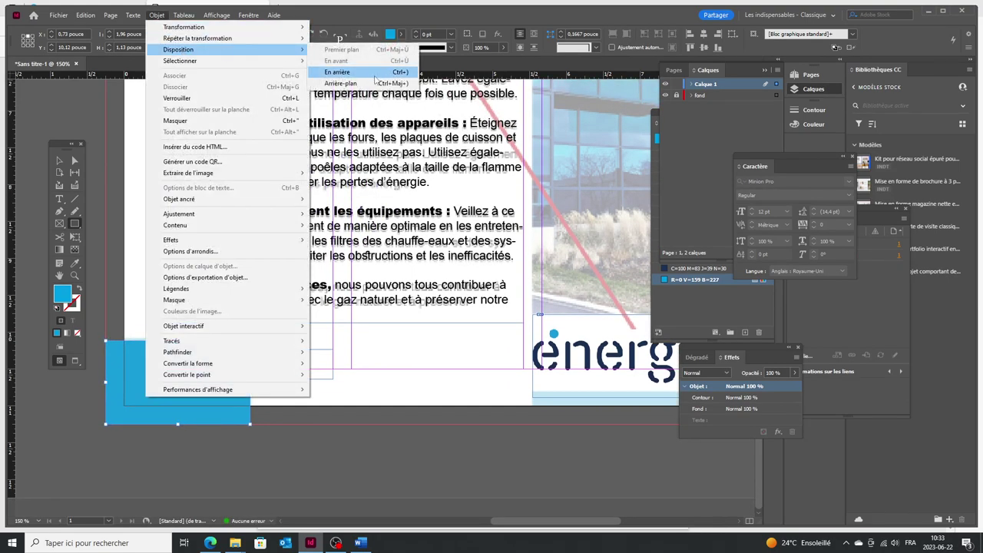
pyautogui.click(375, 76)
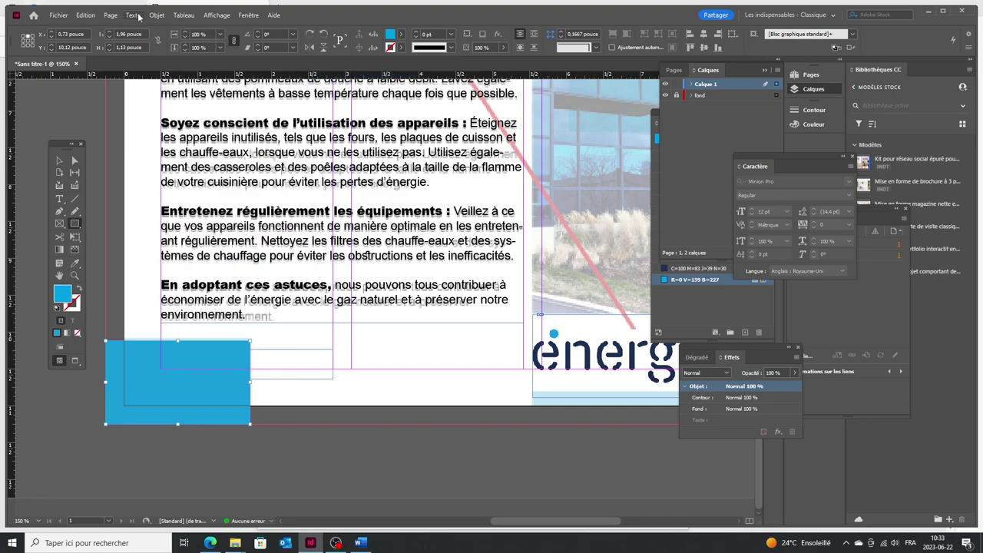
pyautogui.click(156, 14)
pyautogui.moveTo(171, 50)
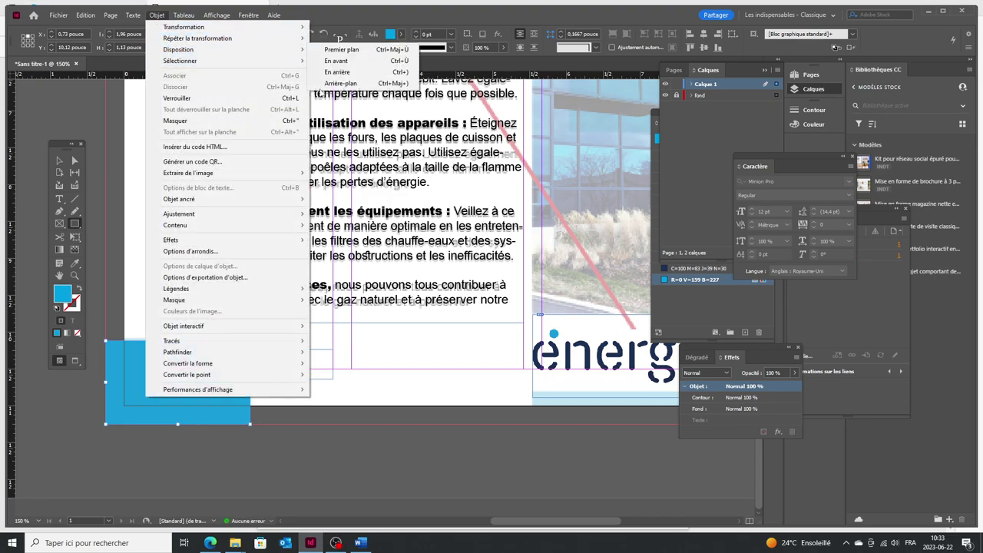
pyautogui.click(338, 83)
pyautogui.click(325, 406)
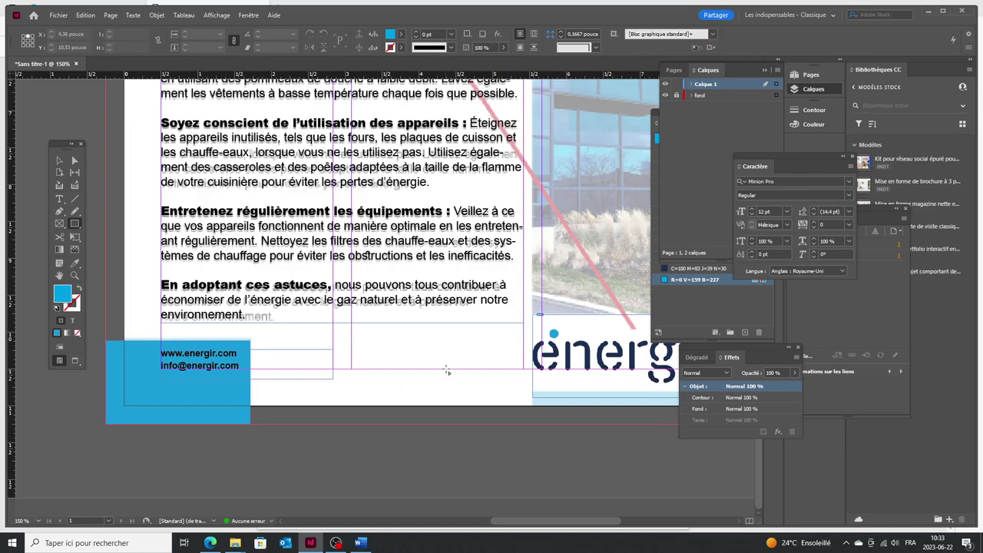
# Draw a light blue strip about 2.47 pouces wide below the énergir logo, extending down to the bleed
pyautogui.hscroll(4, 346, 411)
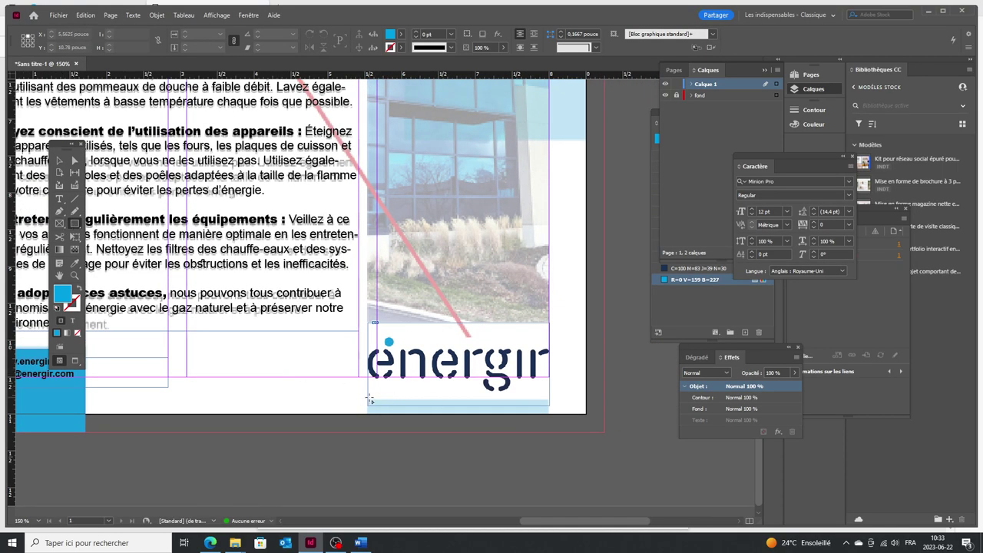
pyautogui.moveTo(368, 399); pyautogui.dragTo(550, 428)
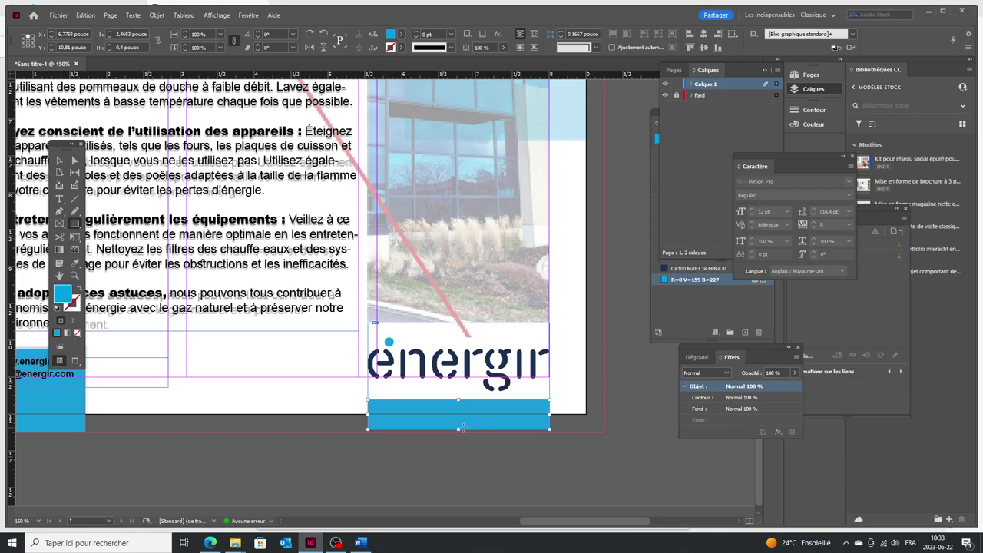
pyautogui.click(459, 435)
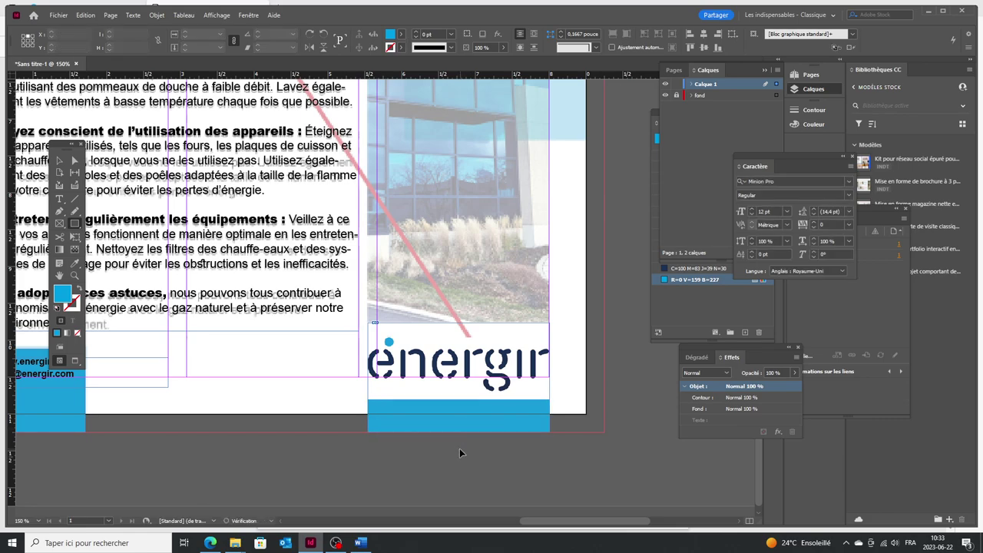
# Draw a light blue rectangle about 2.69 × 1.56 pouces over the building photo's lower half, extending to the right bleed edge
pyautogui.hotkey('ctrl', '-')
pyautogui.scroll(3, 617, 227)
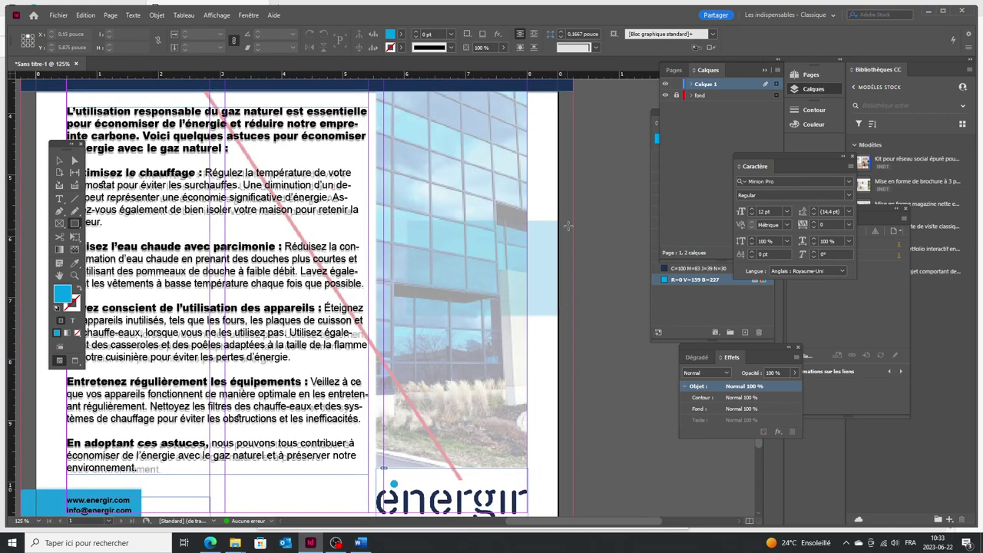
pyautogui.moveTo(573, 222); pyautogui.dragTo(408, 316)
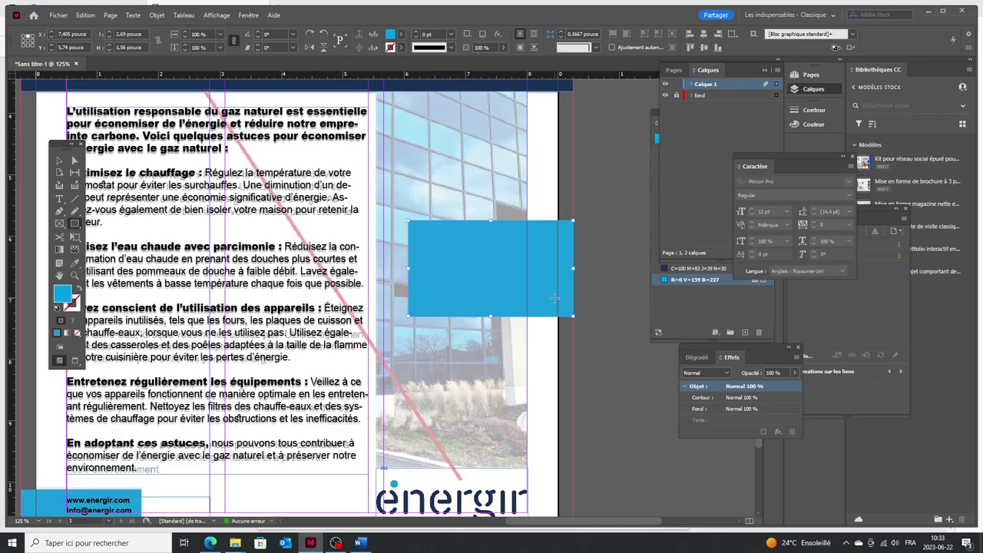
# Set the blending mode of the blue rectangle over the building to Produit and deselect it
pyautogui.hotkey('ctrl', 'shift', 'F10')
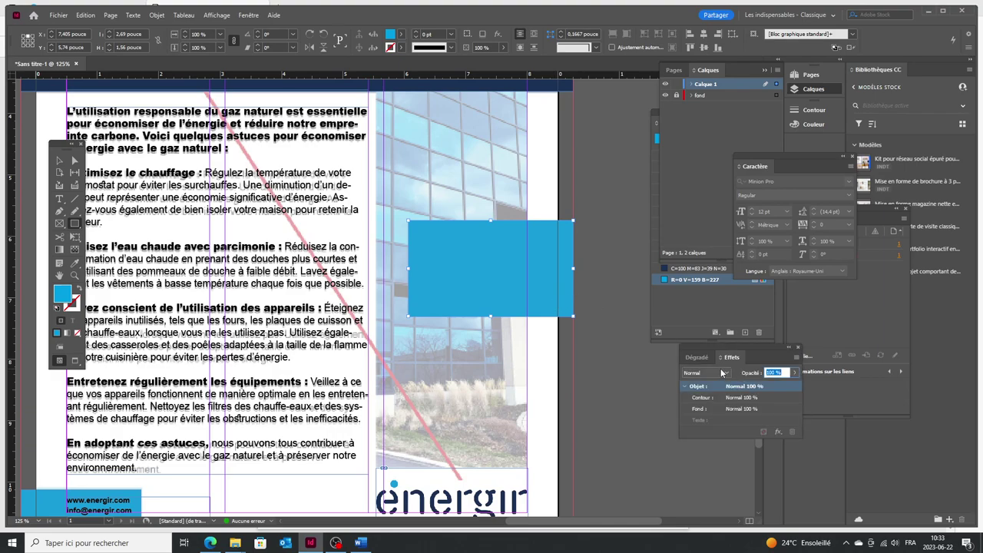
pyautogui.moveTo(704, 349); pyautogui.dragTo(629, 350)
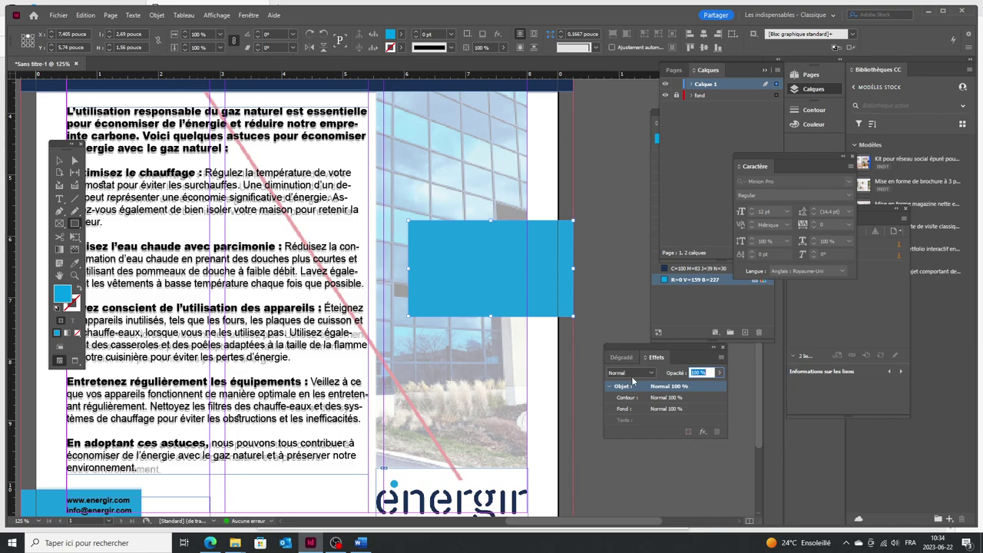
pyautogui.click(645, 373)
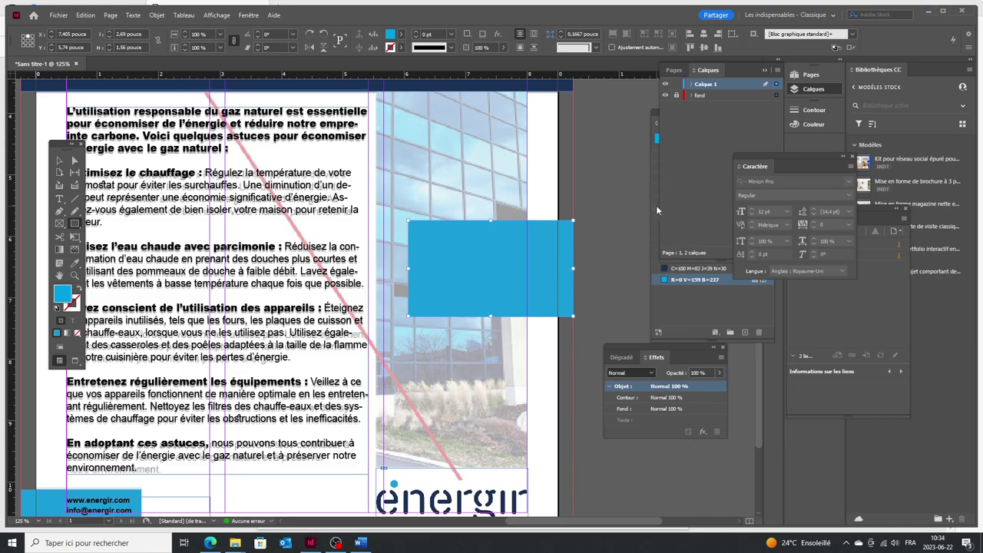
pyautogui.click(629, 204)
pyautogui.hotkey('ctrl', '-')
pyautogui.hotkey('ctrl', '-')
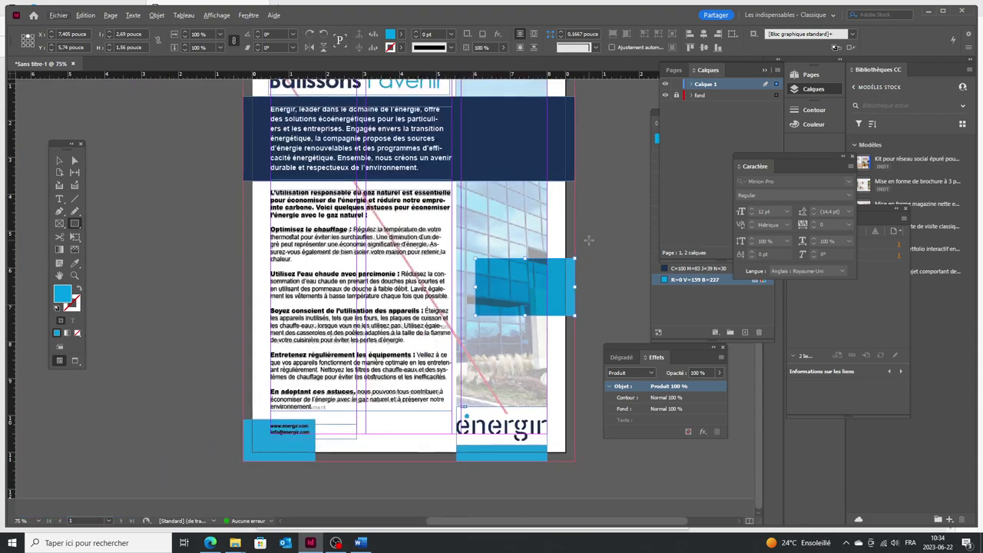
pyautogui.hotkey('ctrl', 'shift', 'a')
# Draw an image frame about 2.48 × 10.02 pouces over the reference building photo, from the top bleed down to the logo
pyautogui.scroll(3, 588, 241)
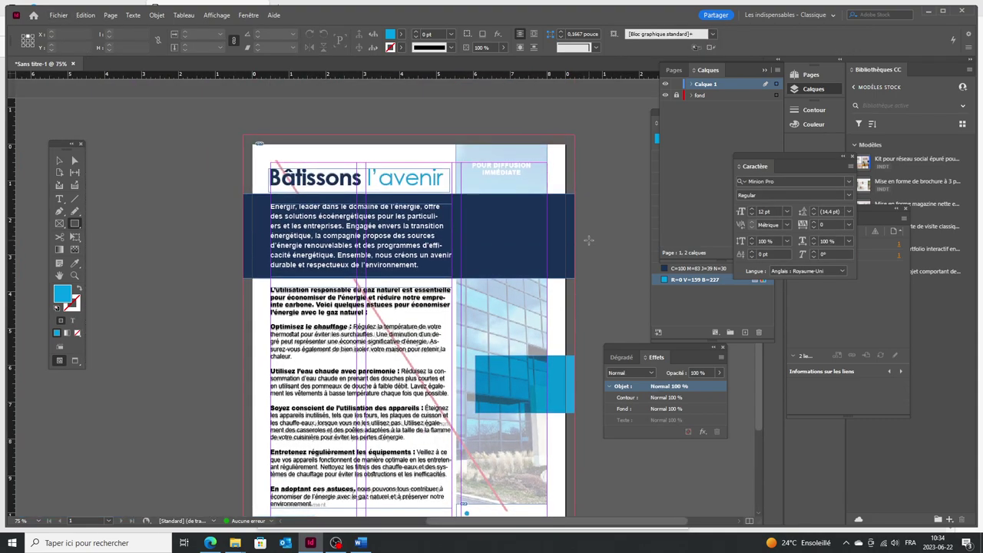
pyautogui.scroll(-1, 589, 241)
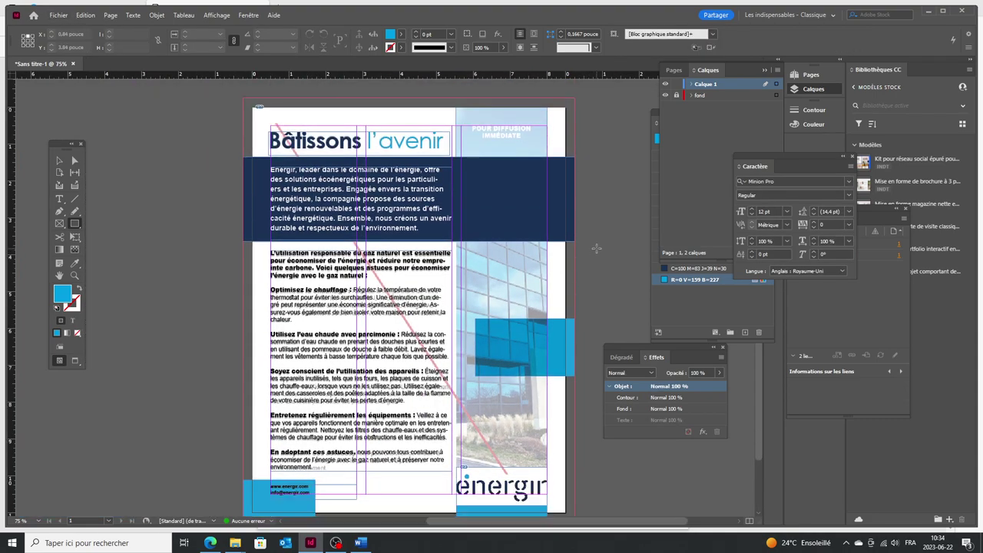
pyautogui.click(59, 224)
pyautogui.moveTo(457, 99); pyautogui.dragTo(546, 468)
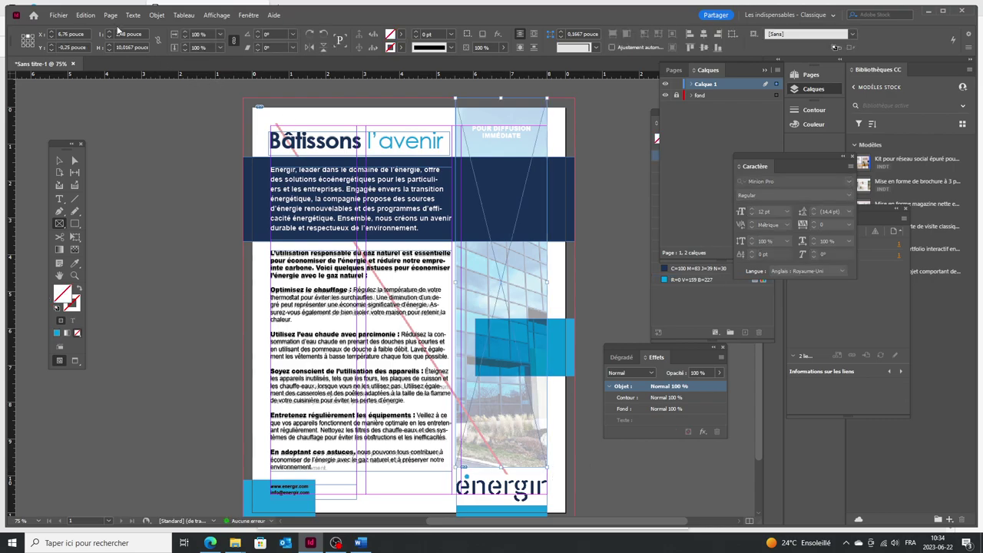
# Place MG_9466.jpg in the tall image frame
pyautogui.hotkey('ctrl', 'd')
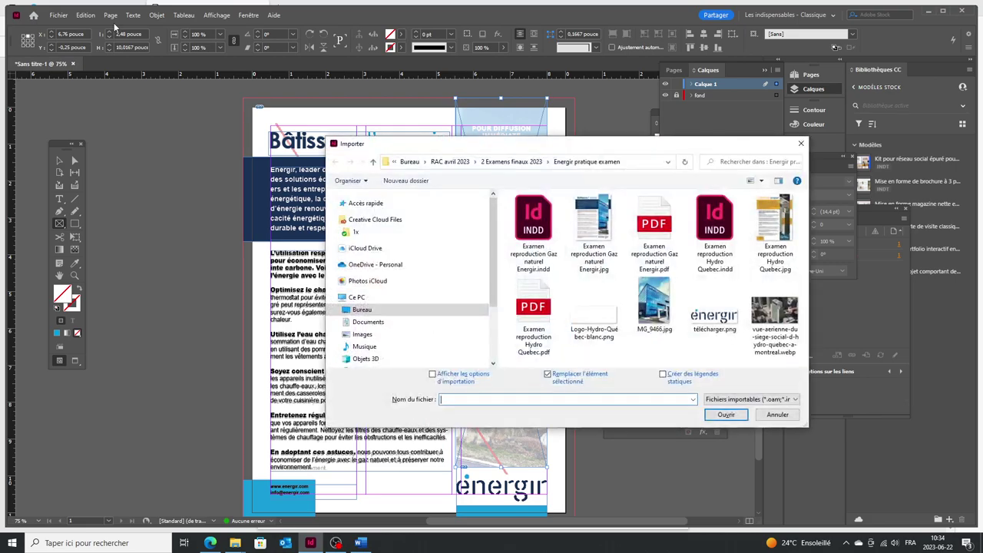
pyautogui.click(653, 307)
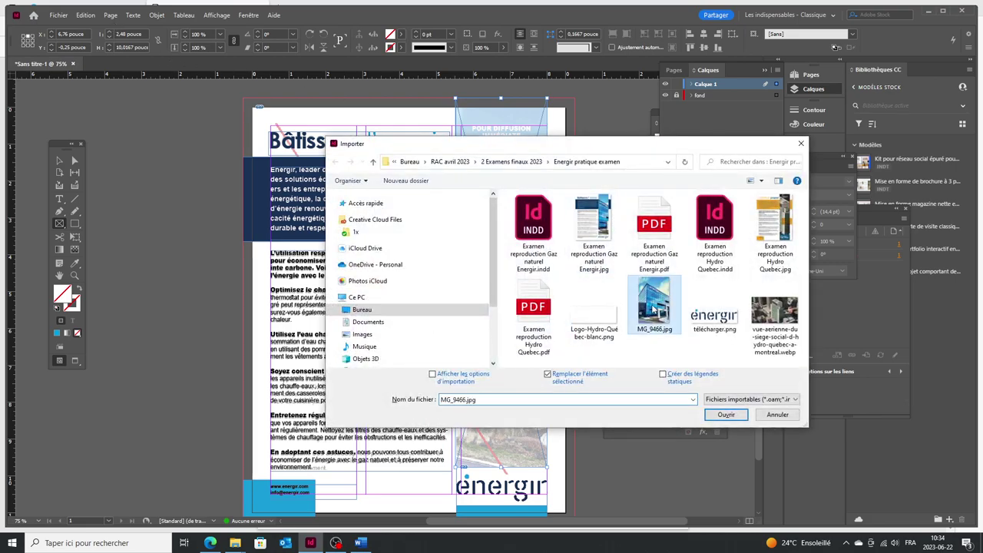
pyautogui.click(726, 415)
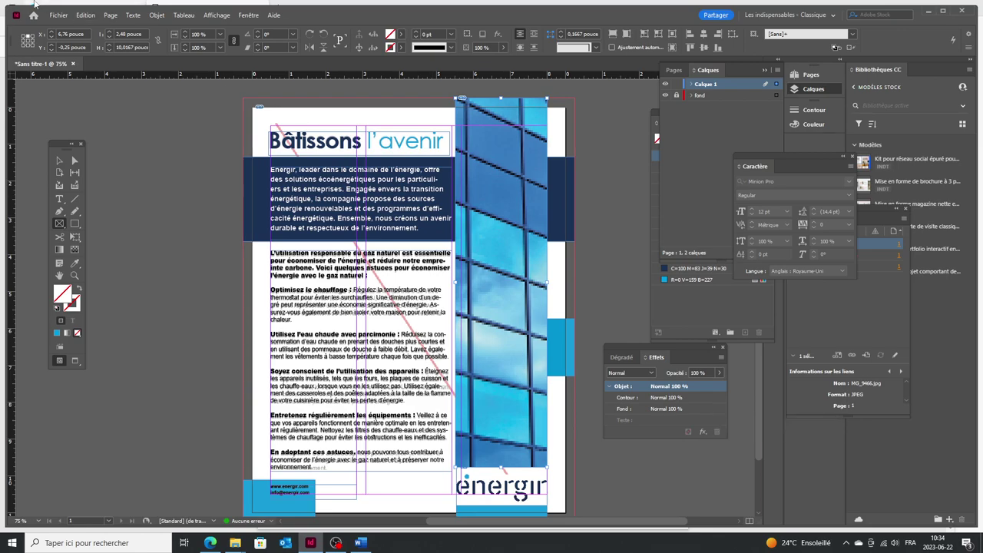
# Fill the frame proportionally with the building photo and deselect it
pyautogui.click(154, 15)
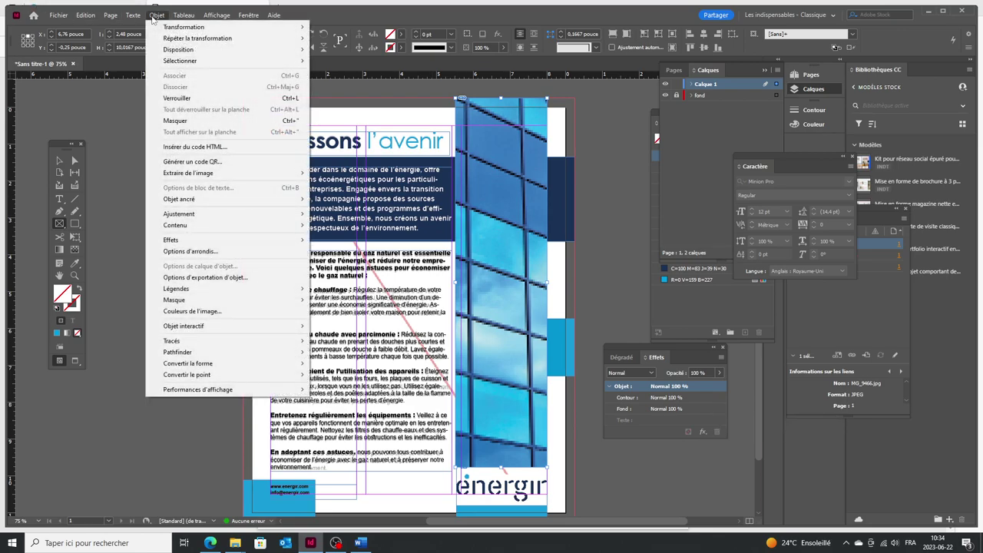
pyautogui.moveTo(251, 217)
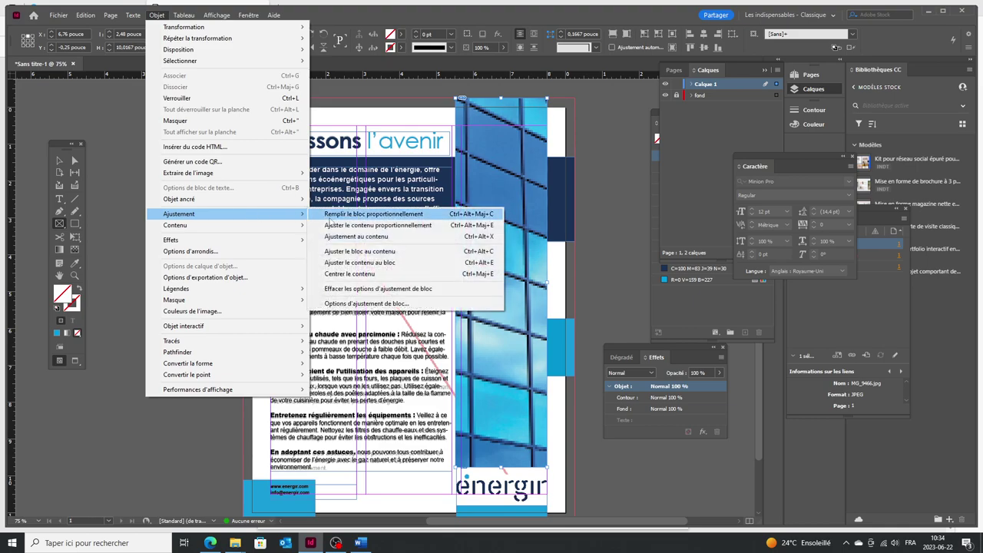
pyautogui.click(330, 215)
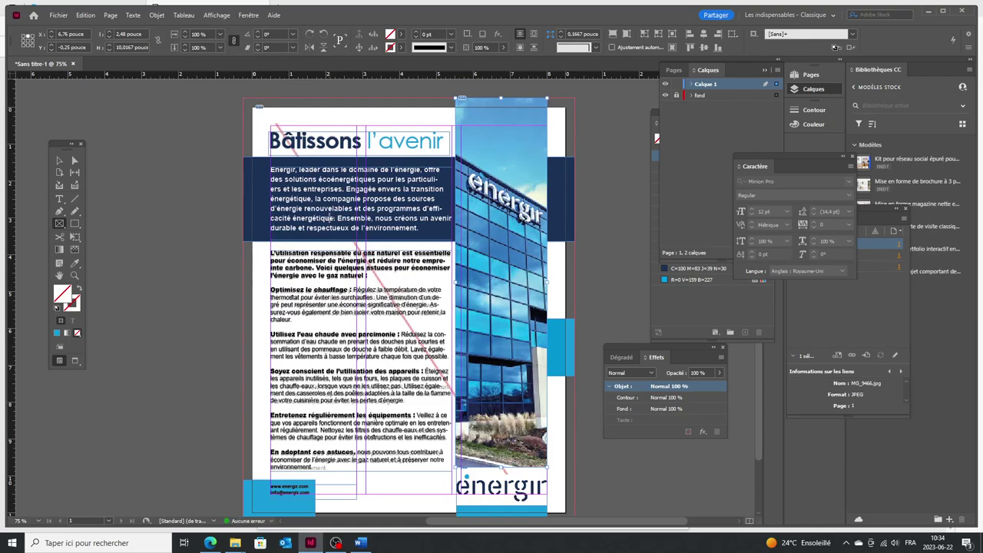
pyautogui.click(59, 161)
pyautogui.click(207, 173)
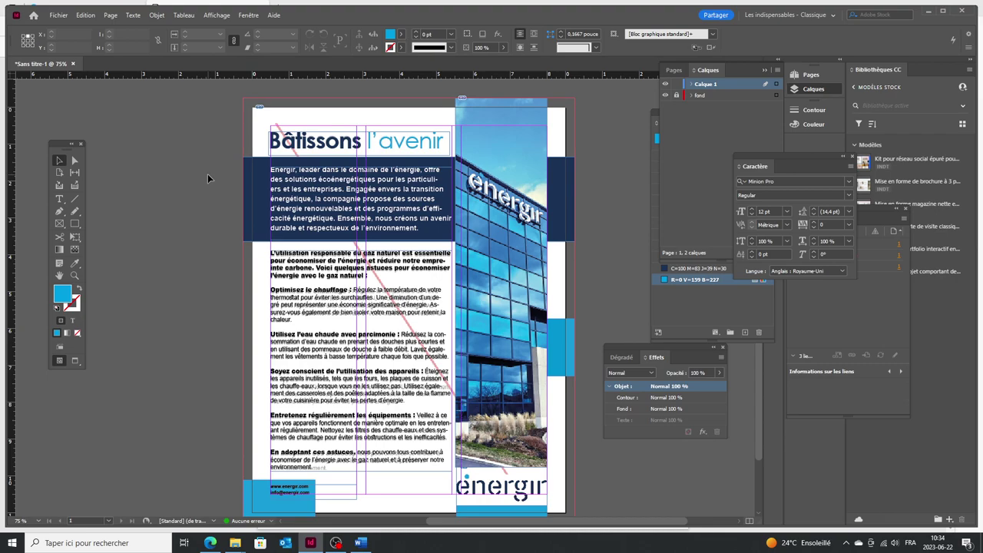
# Preview the flyer without guides, and send the building photo and the navy band together to the back of the stacking order
pyautogui.press('w')
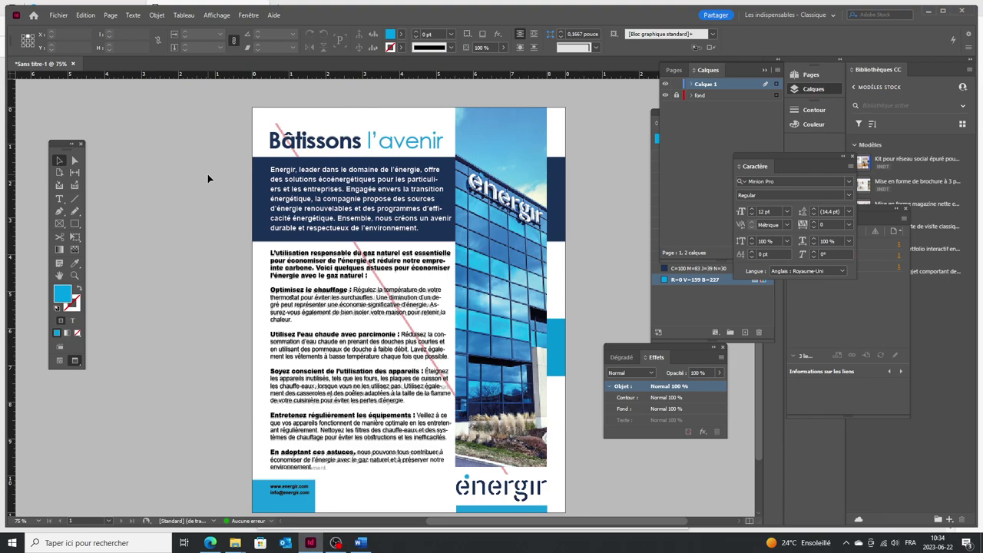
pyautogui.click(559, 333)
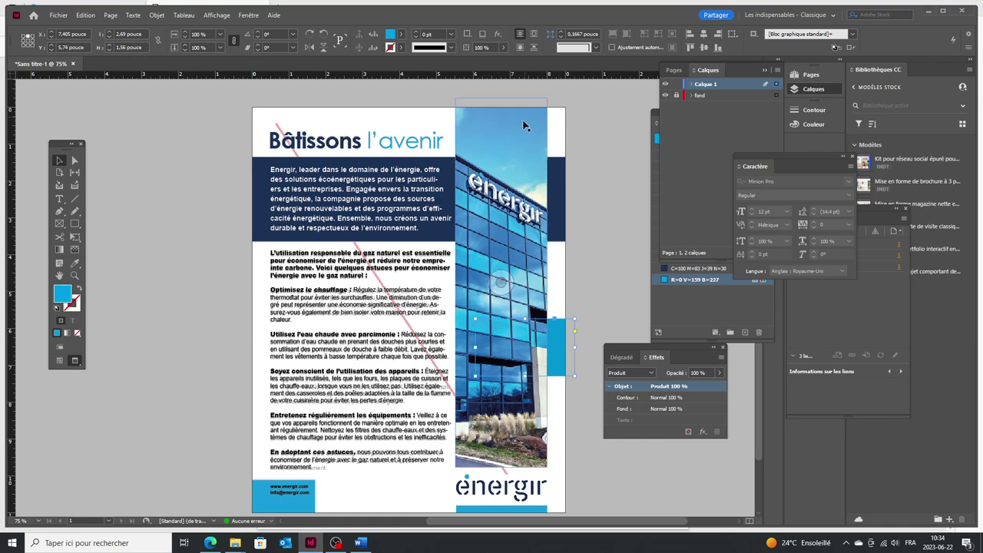
pyautogui.click(617, 170)
pyautogui.click(559, 185)
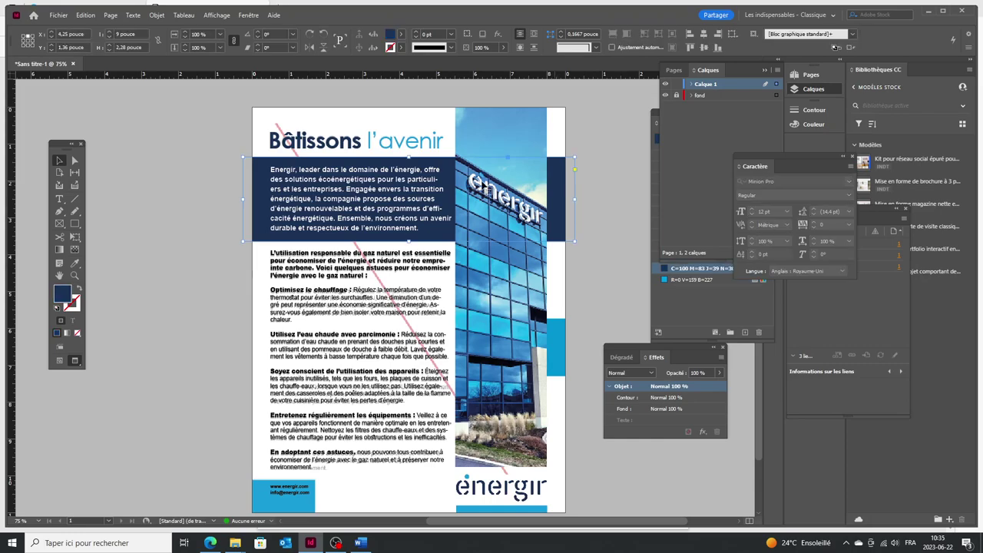
pyautogui.click(528, 178)
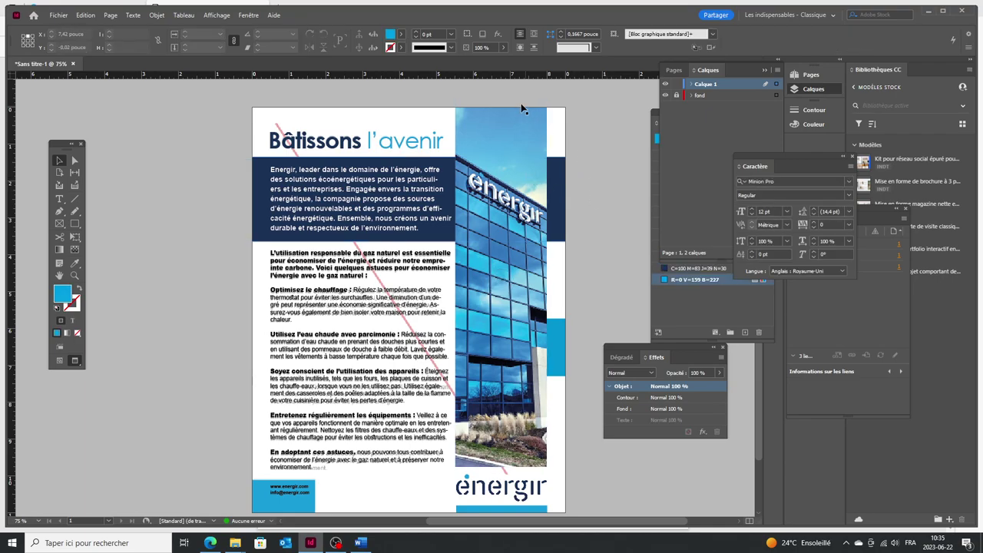
pyautogui.click(536, 116)
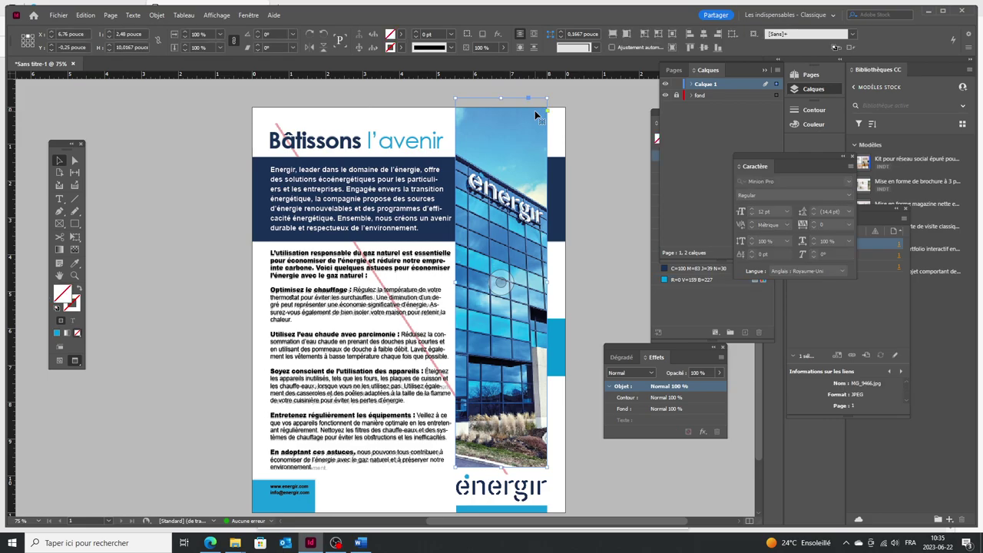
pyautogui.keyDown('shift'); pyautogui.click(564, 179); pyautogui.keyUp('shift')
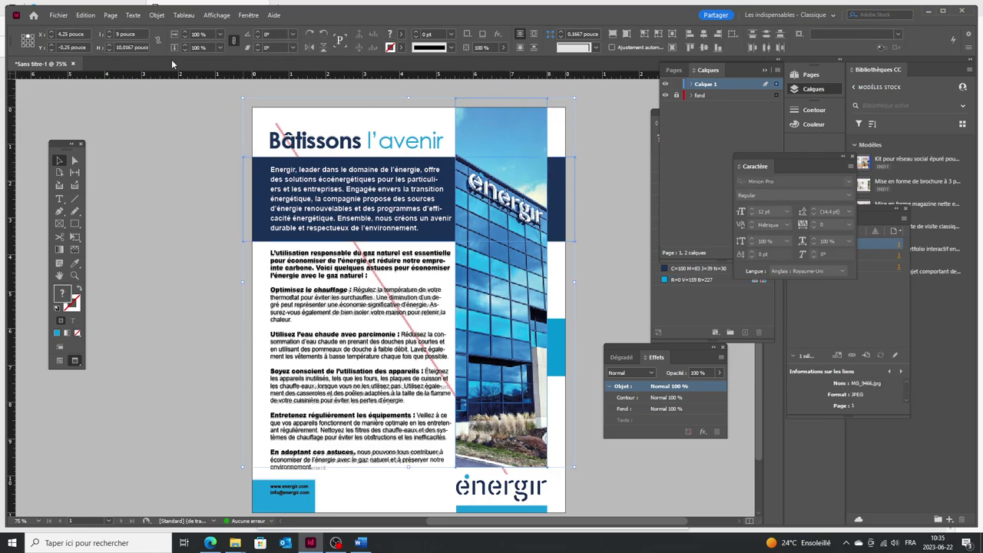
pyautogui.click(156, 16)
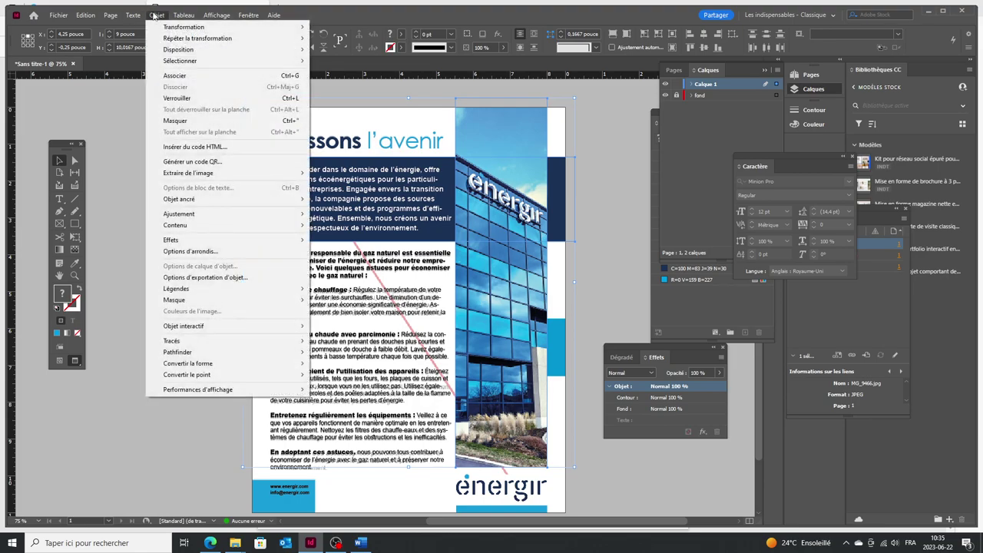
pyautogui.moveTo(254, 50)
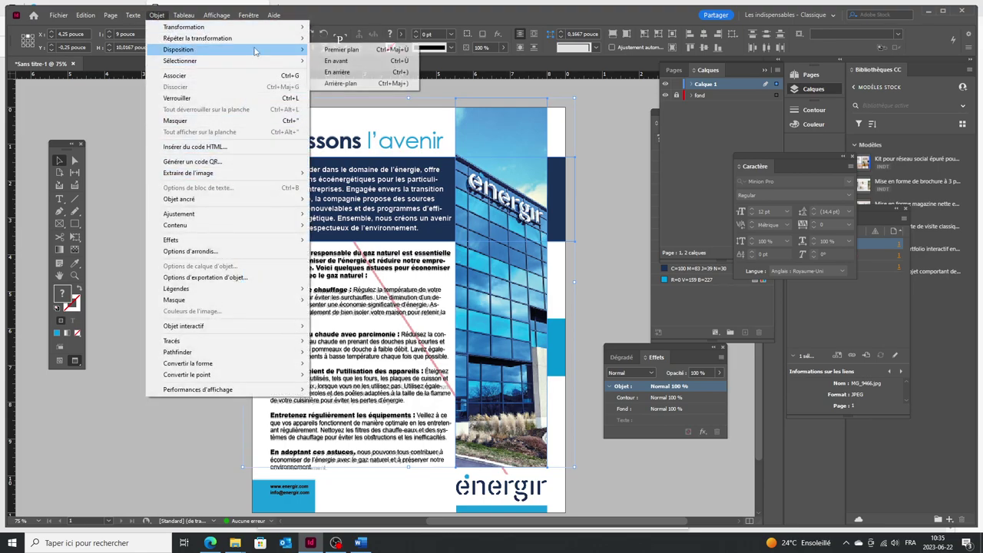
pyautogui.click(363, 83)
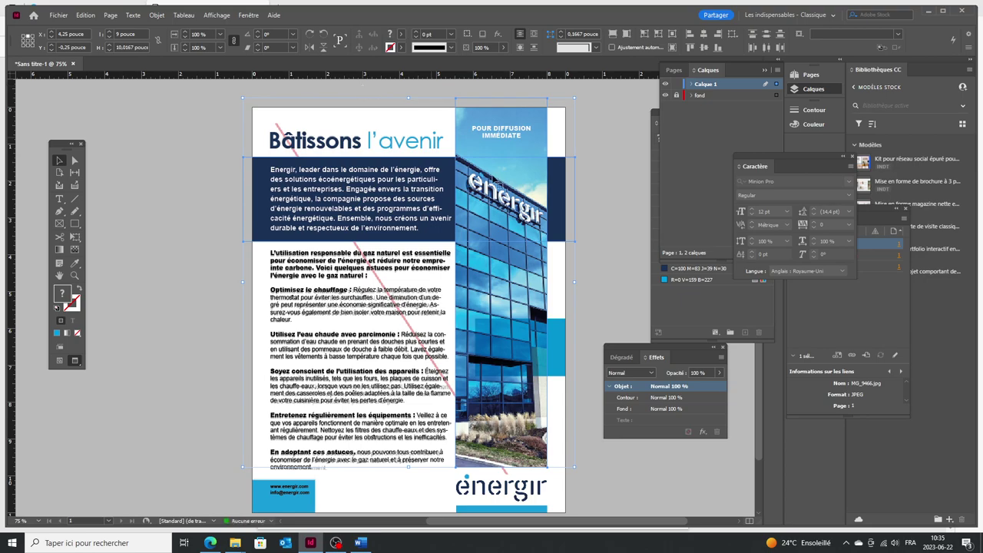
pyautogui.click(603, 160)
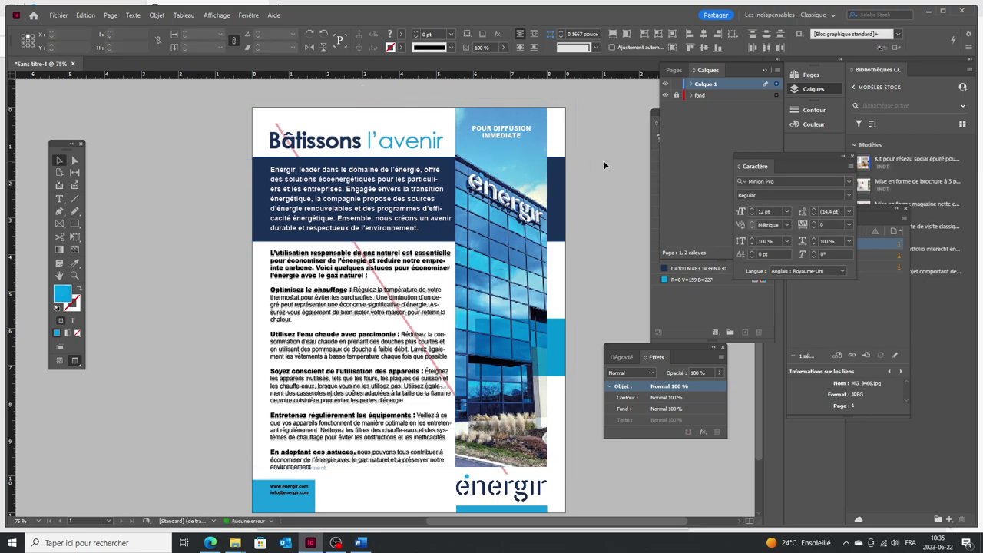
# Hide the locked "fond" layer that holds the faded reference image
pyautogui.click(507, 134)
pyautogui.click(576, 346)
pyautogui.scroll(-3, 591, 318)
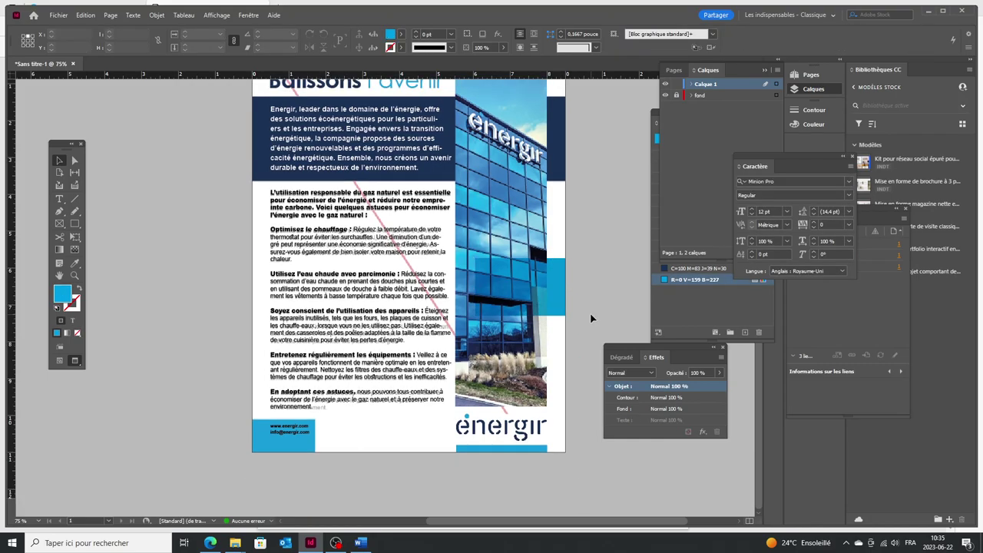
pyautogui.scroll(2, 591, 318)
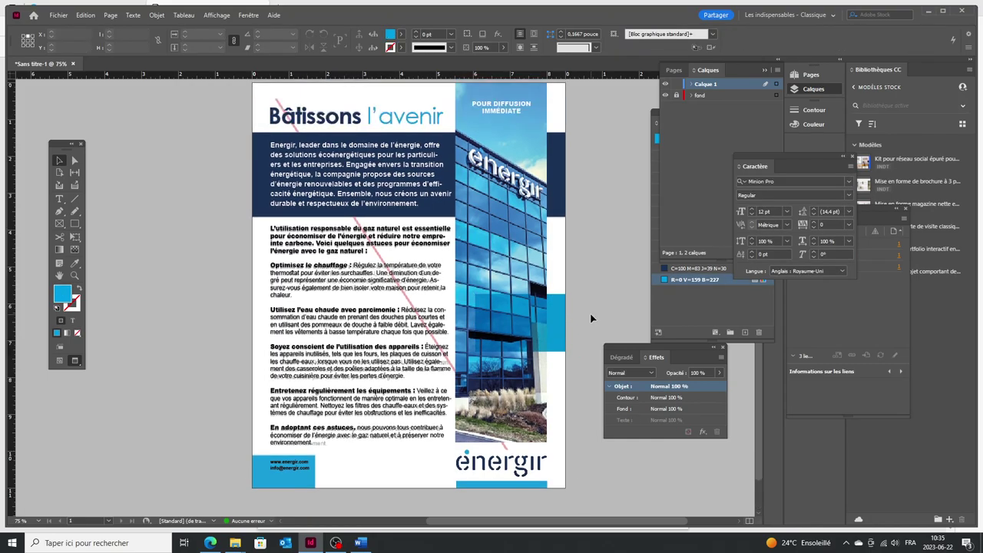
pyautogui.click(665, 95)
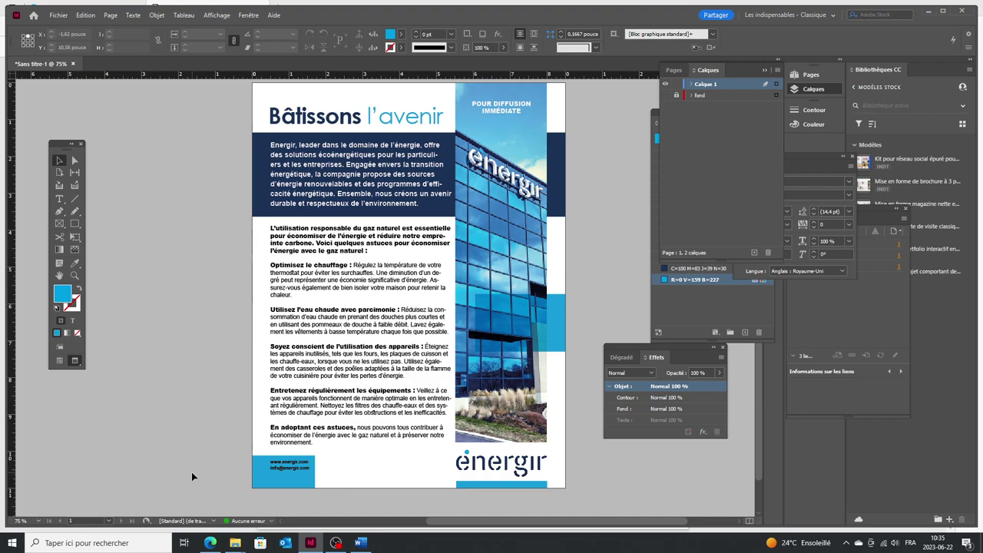
pyautogui.press('t')
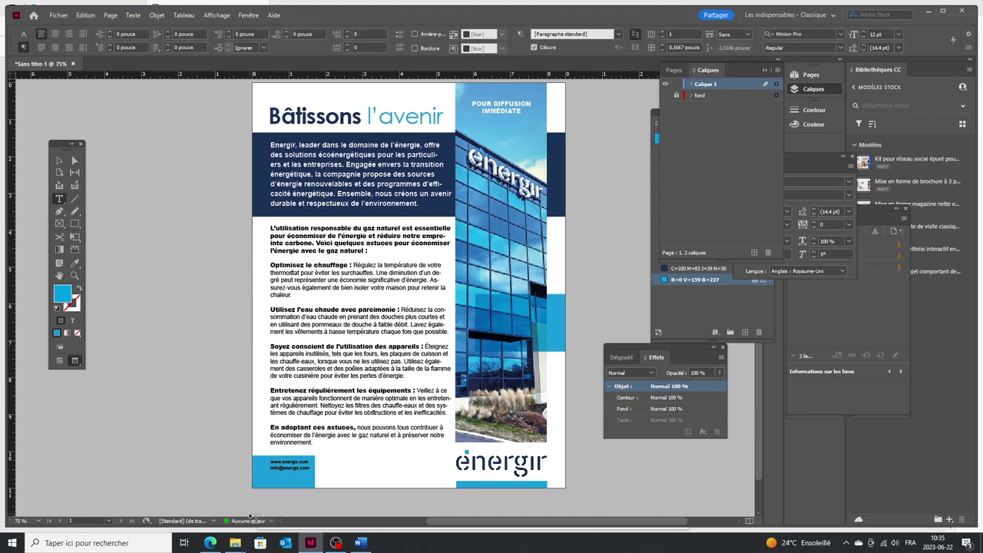
pyautogui.scroll(2, 289, 497)
pyautogui.scroll(1, 290, 500)
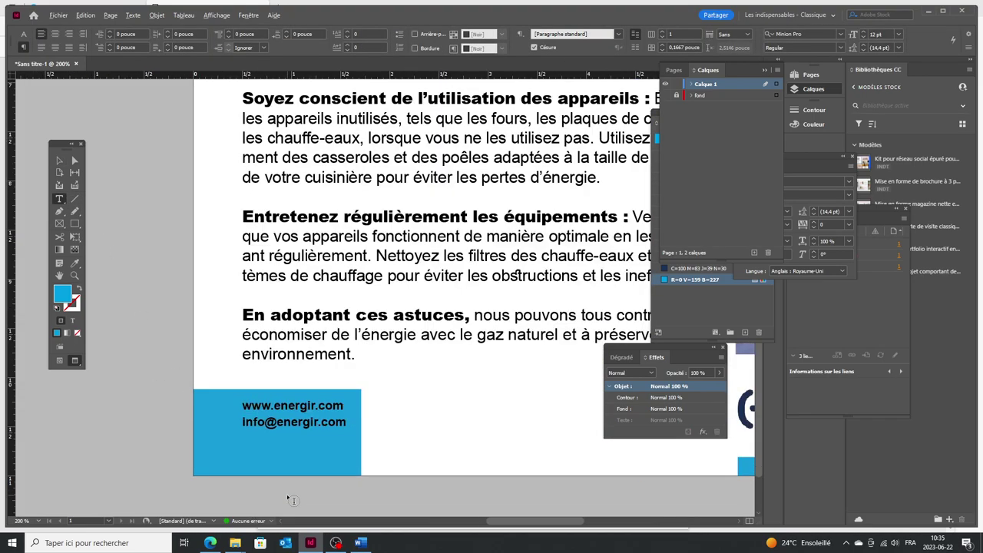
pyautogui.tripleClick(292, 405)
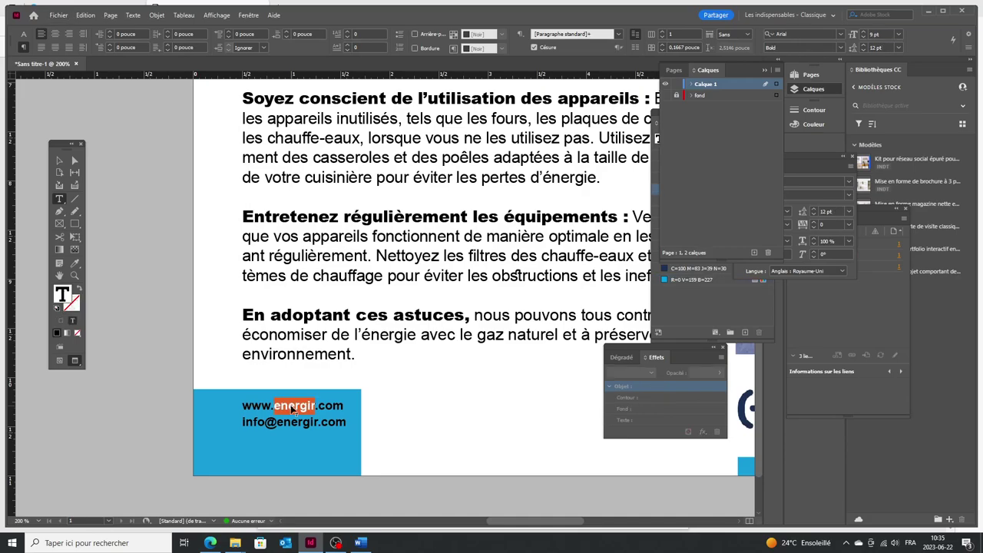
pyautogui.moveTo(344, 405); pyautogui.dragTo(242, 405)
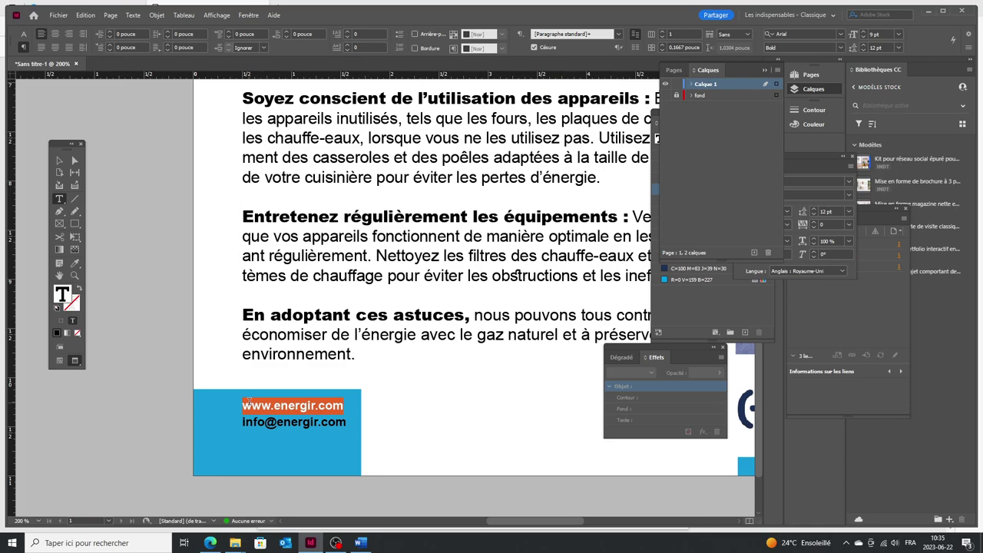
pyautogui.rightClick(267, 407)
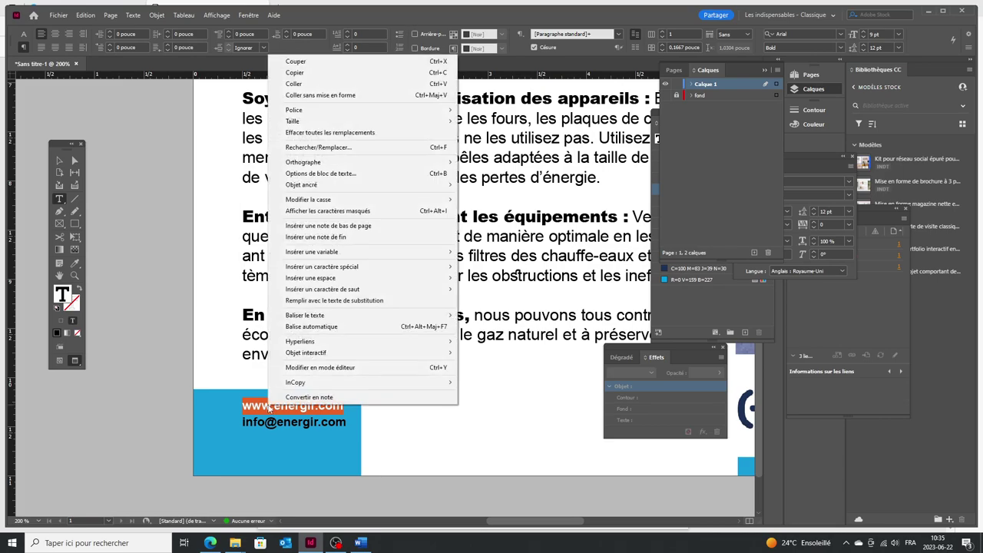
pyautogui.moveTo(377, 347)
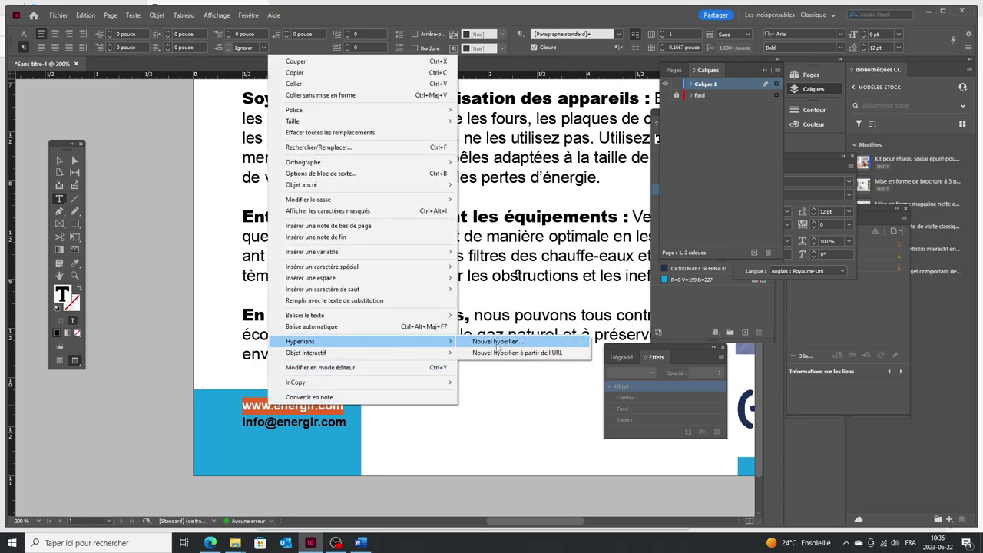
pyautogui.click(497, 343)
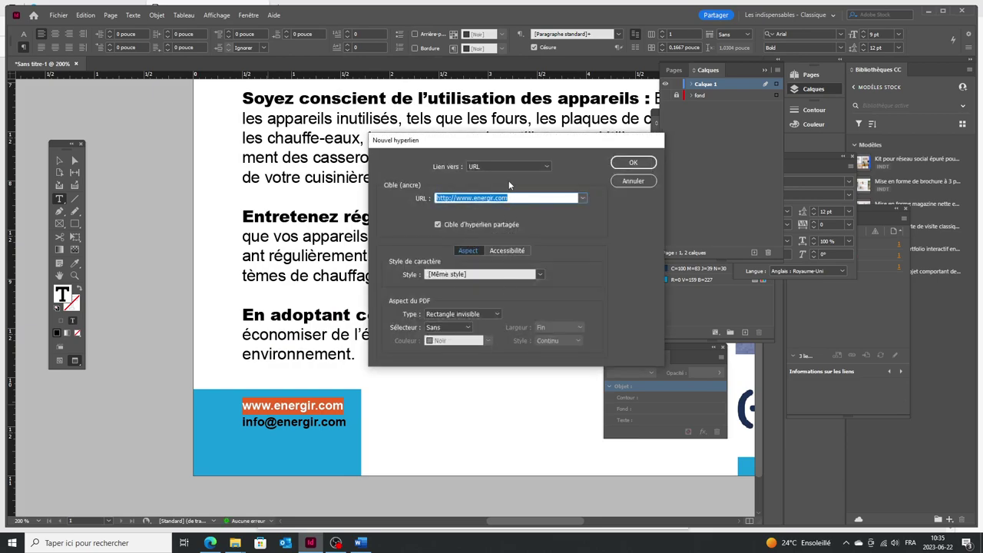
pyautogui.click(517, 165)
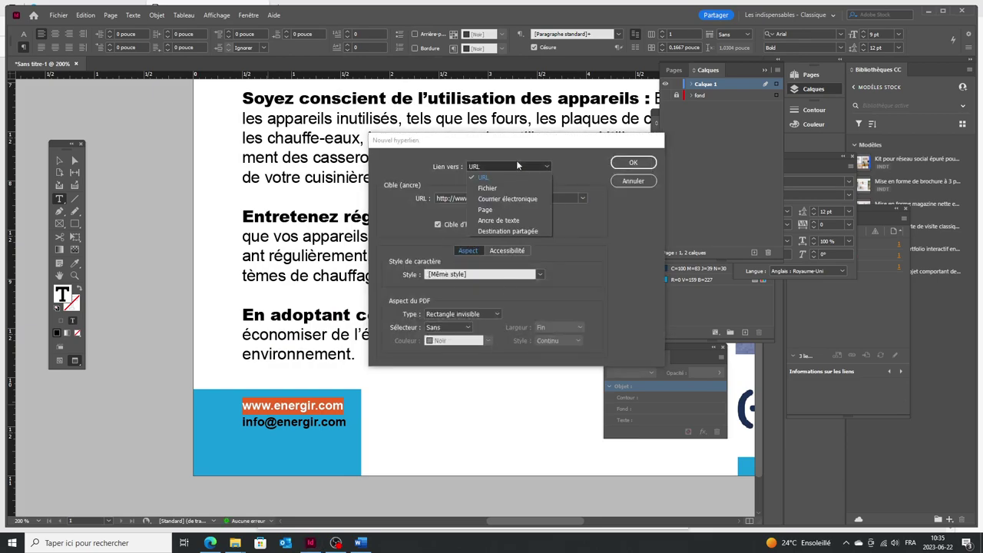
pyautogui.click(520, 168)
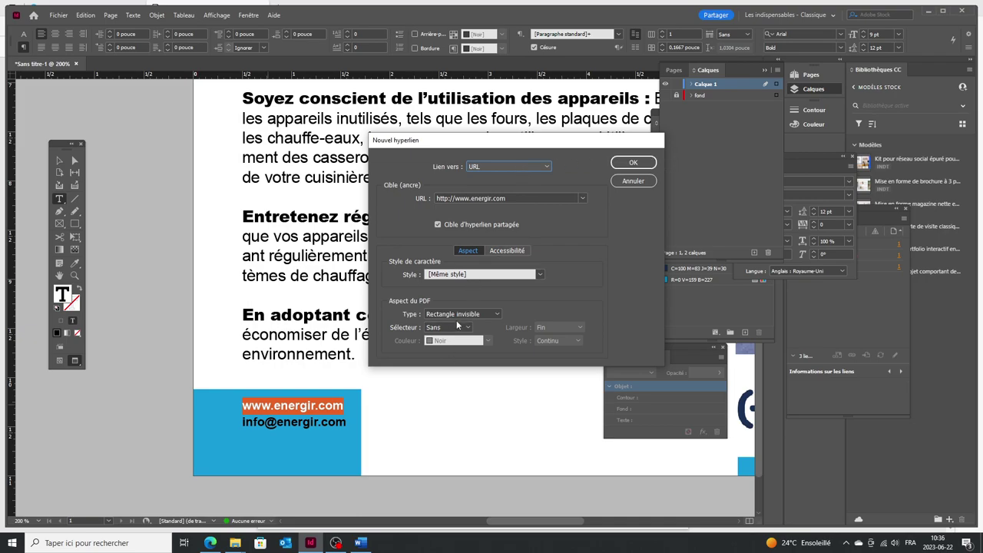
pyautogui.click(477, 275)
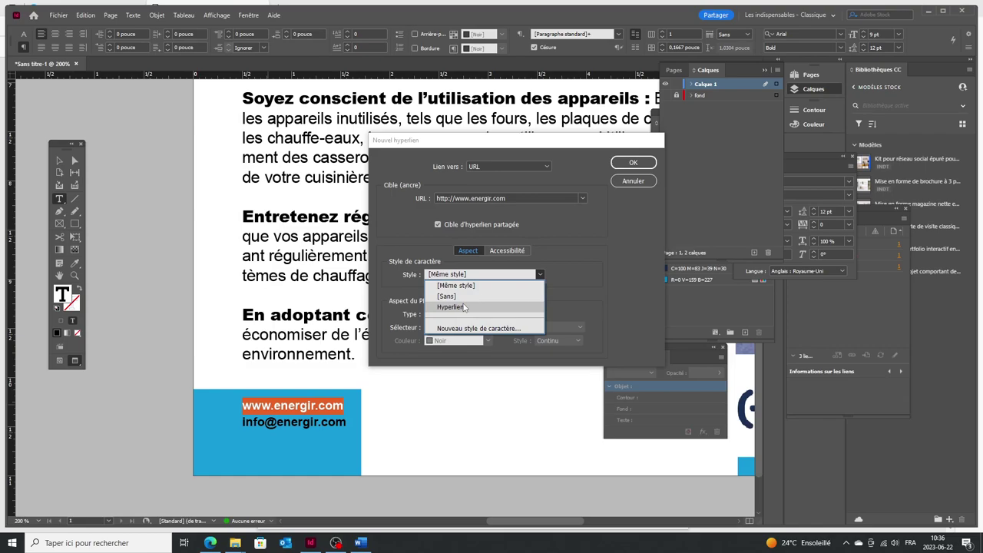
pyautogui.click(468, 285)
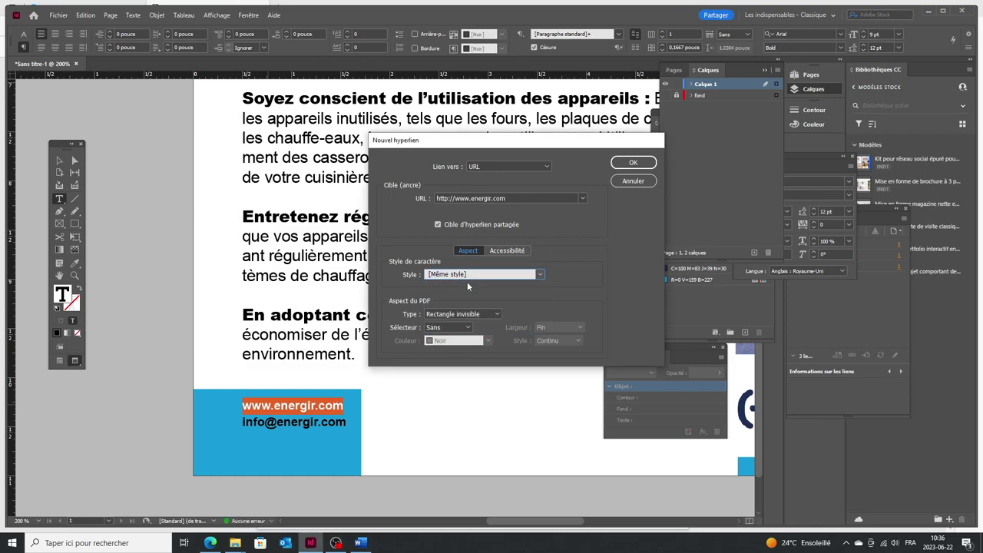
pyautogui.click(634, 163)
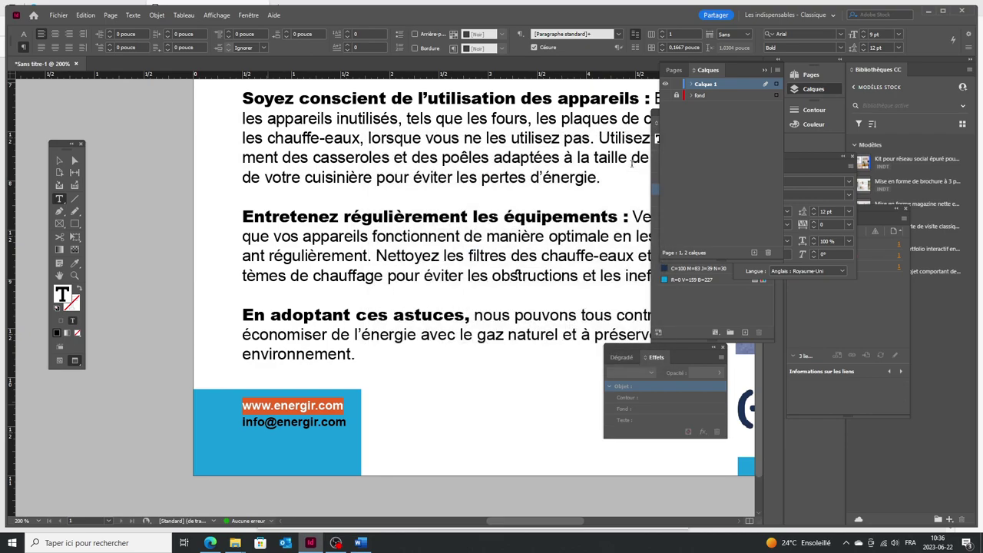
pyautogui.moveTo(243, 422); pyautogui.dragTo(347, 421)
pyautogui.rightClick(329, 430)
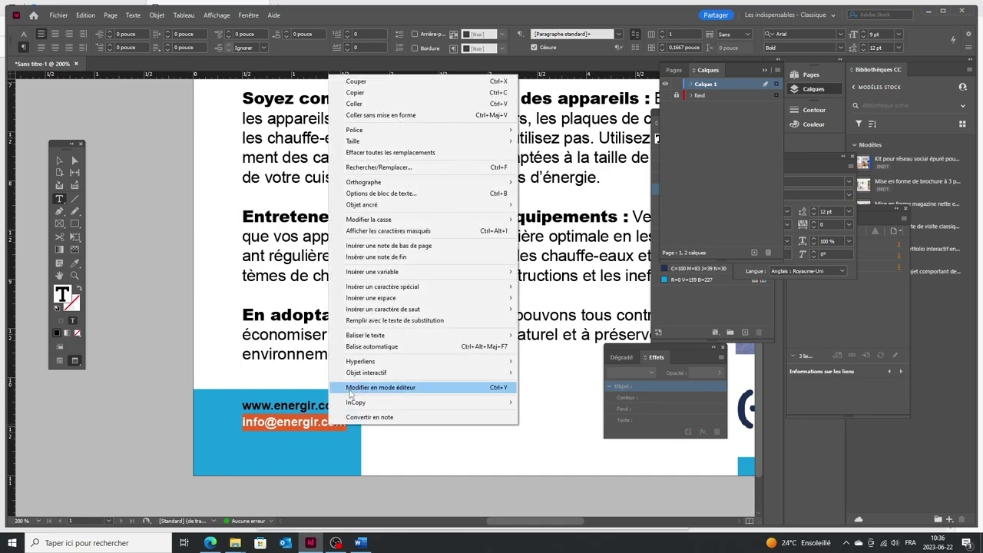
pyautogui.moveTo(383, 364)
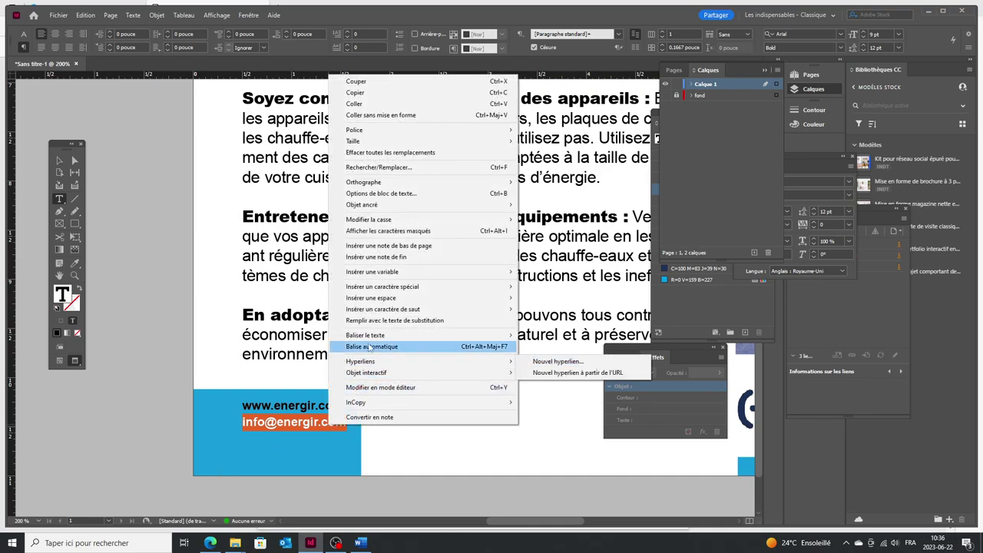
pyautogui.click(294, 422)
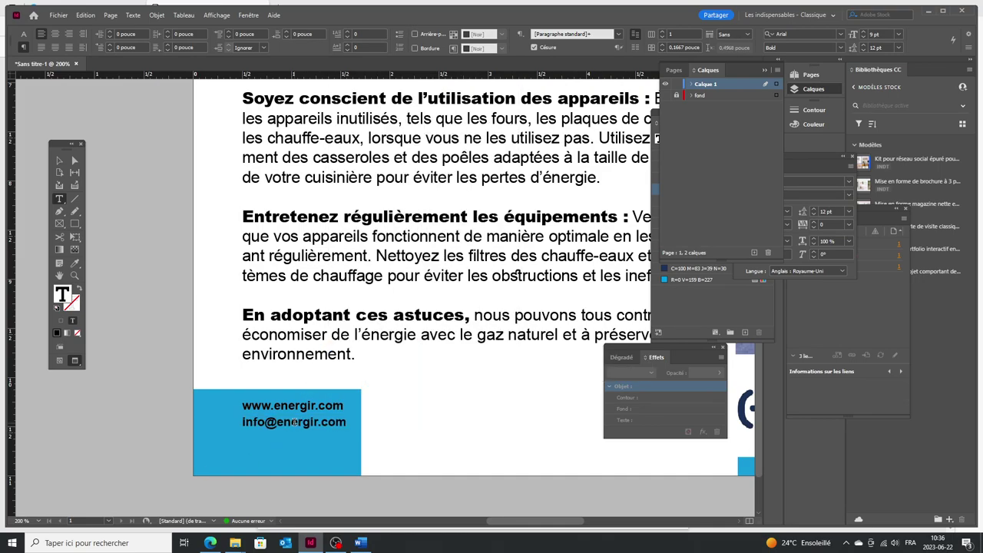
# Create a hyperlink on the contact e-mail line below the website address, choosing its link type, and deselect the text
pyautogui.doubleClick(248, 422)
pyautogui.moveTo(247, 422); pyautogui.dragTo(349, 421)
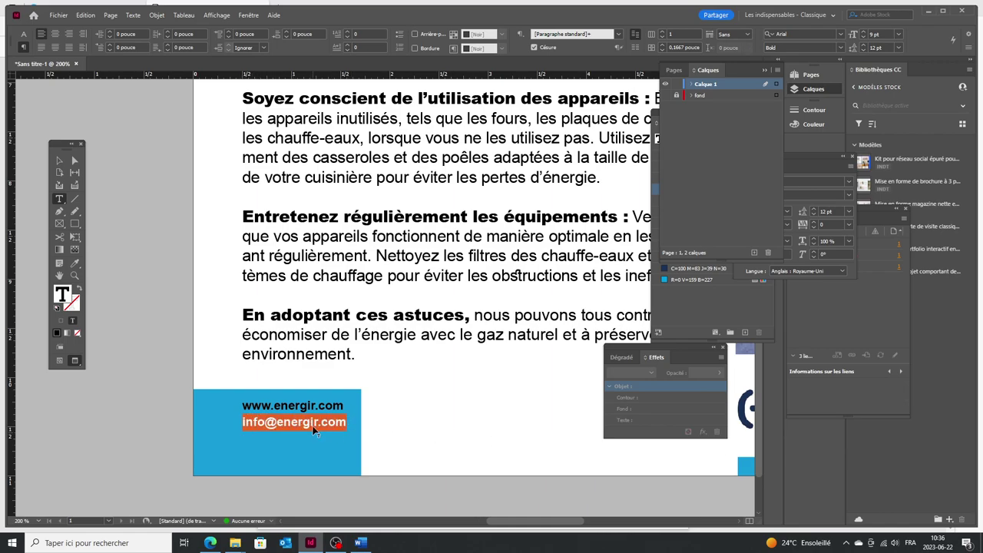
pyautogui.rightClick(312, 426)
pyautogui.moveTo(388, 364)
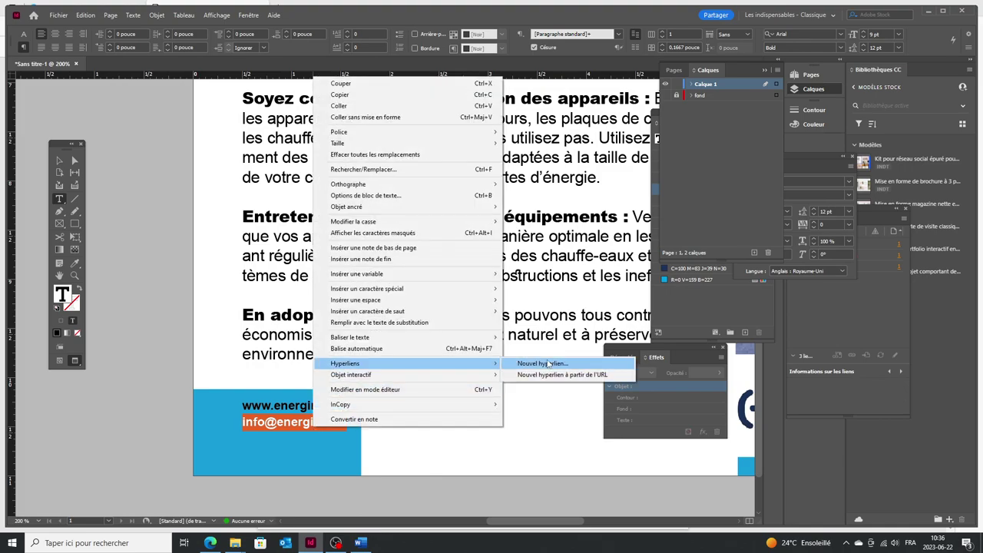
pyautogui.click(544, 360)
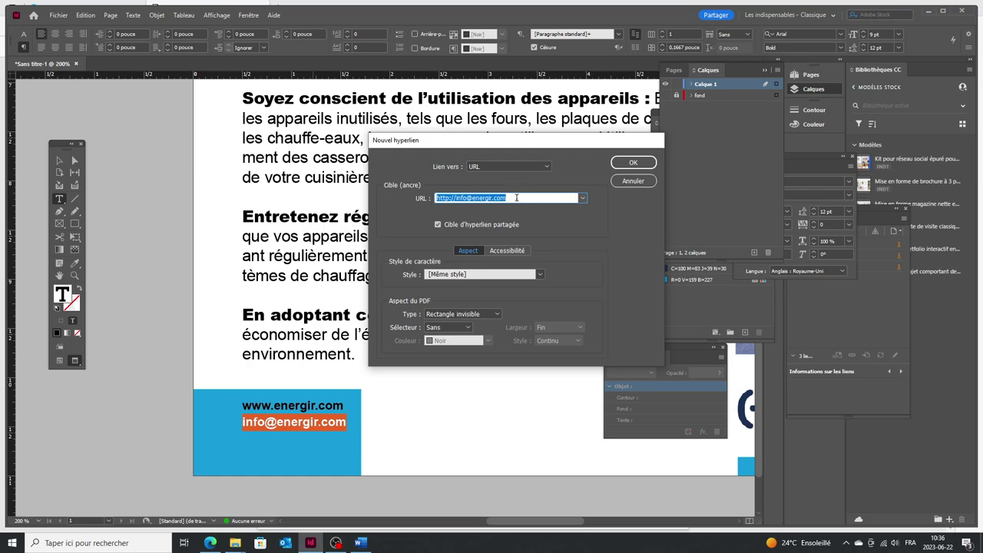
pyautogui.hotkey('ctrl', 'v')
pyautogui.click(516, 166)
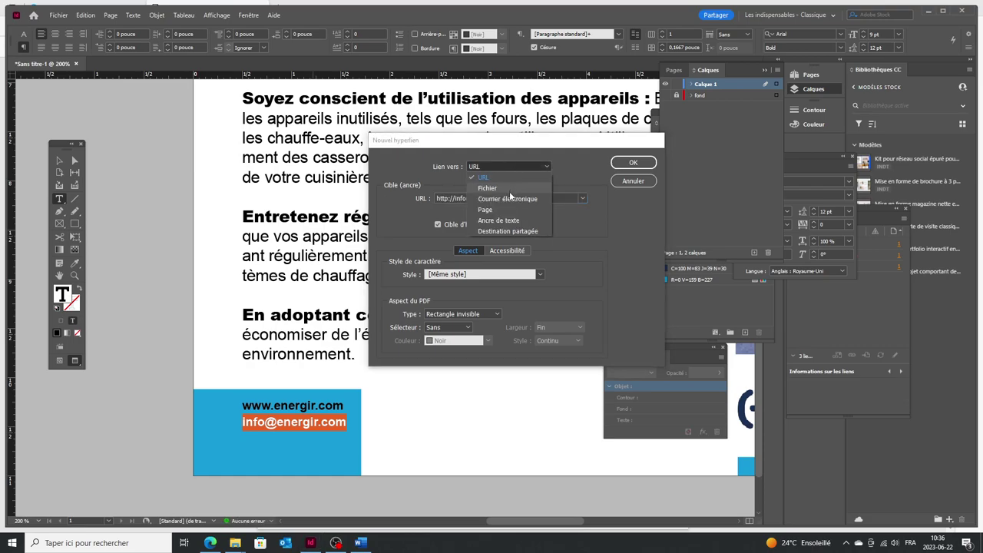
pyautogui.click(509, 191)
pyautogui.click(624, 164)
pyautogui.click(219, 366)
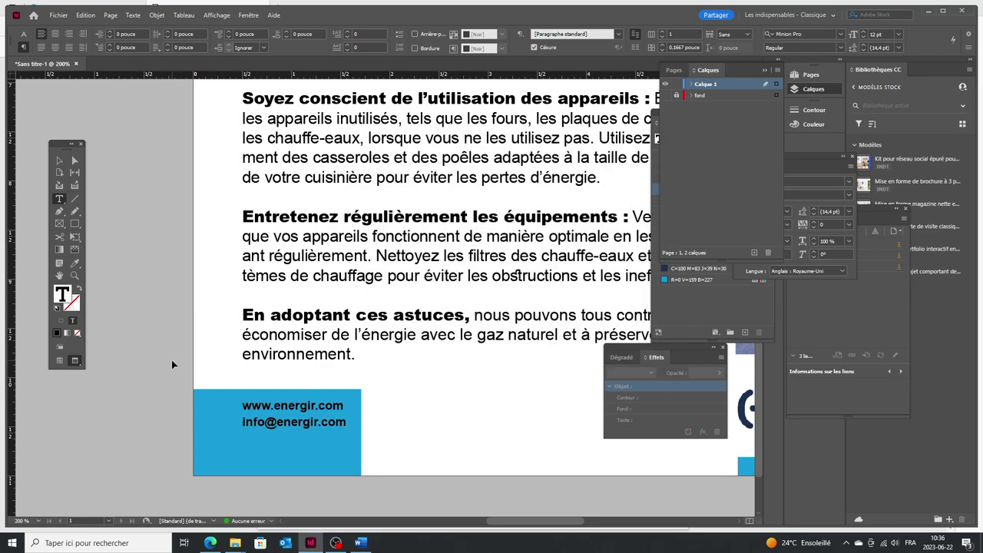
# Zoom out to 50 % to show the whole flyer and return to the normal view with guides, frames and bleed
pyautogui.hotkey('ctrl', '-')
pyautogui.hotkey('ctrl', '-')
pyautogui.hotkey('ctrl', '-')
pyautogui.hotkey('ctrl', '-')
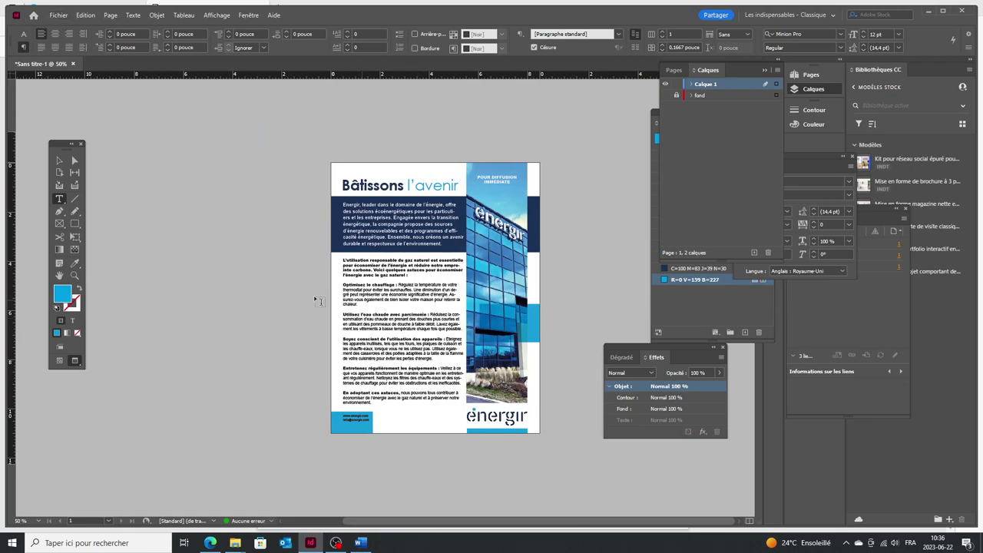
pyautogui.press('w')
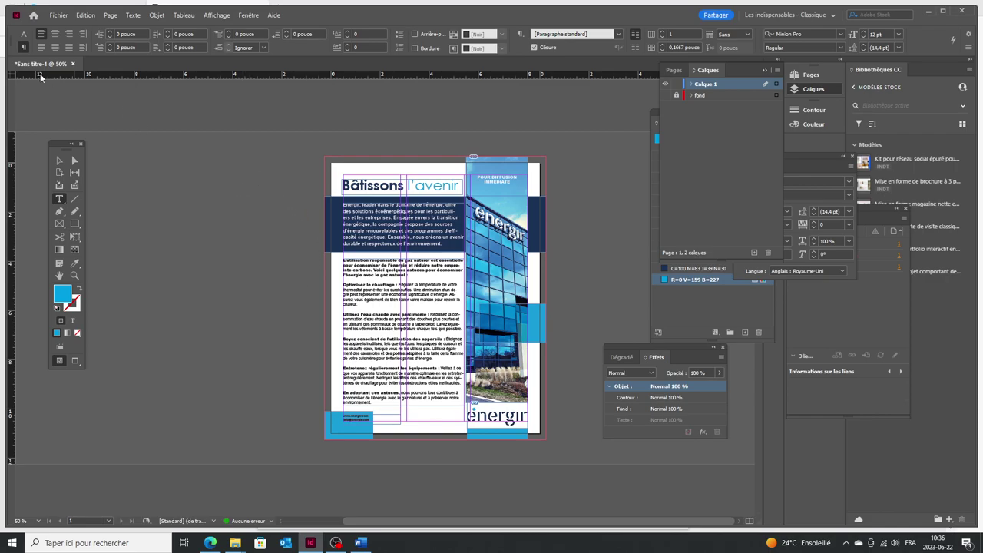
# Start a PDF export with the [Qualité optimale] preset, saving to the desktop as "test indesign" in Adobe PDF (impression) format
pyautogui.click(57, 14)
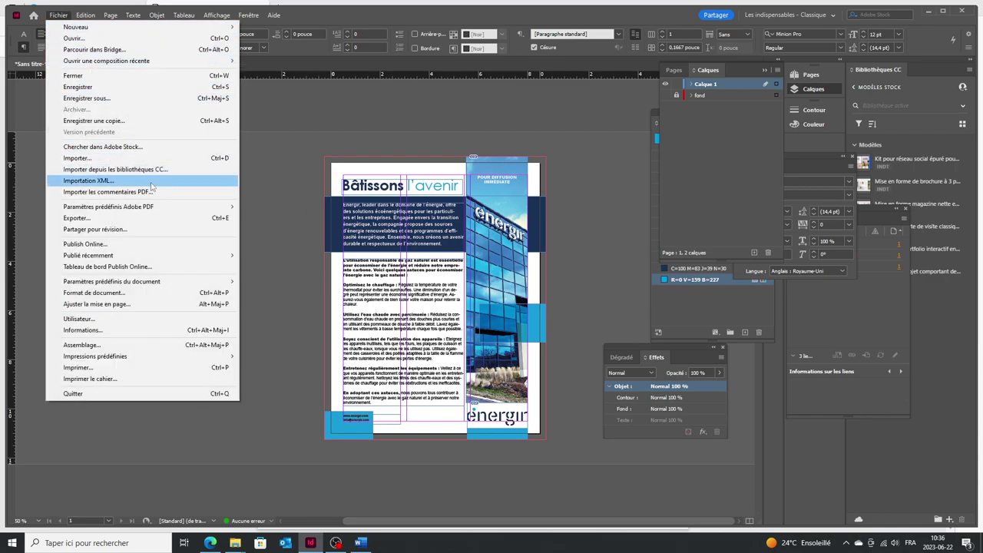
pyautogui.moveTo(153, 207)
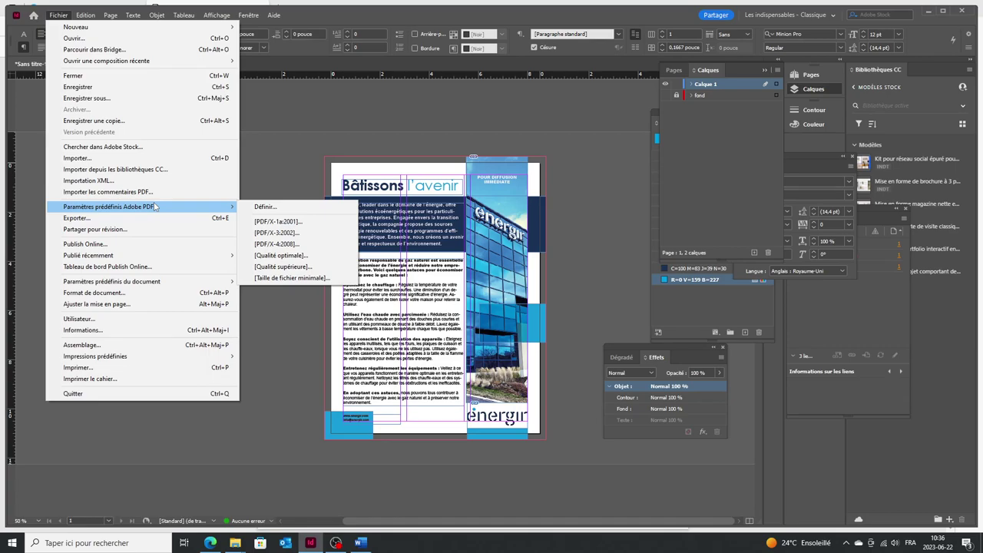
pyautogui.click(284, 259)
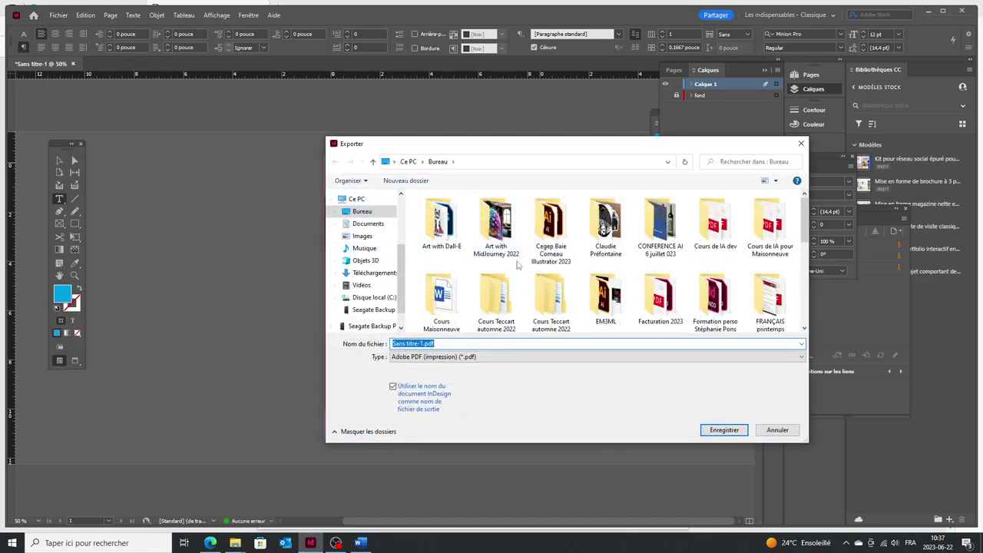
pyautogui.write('t')
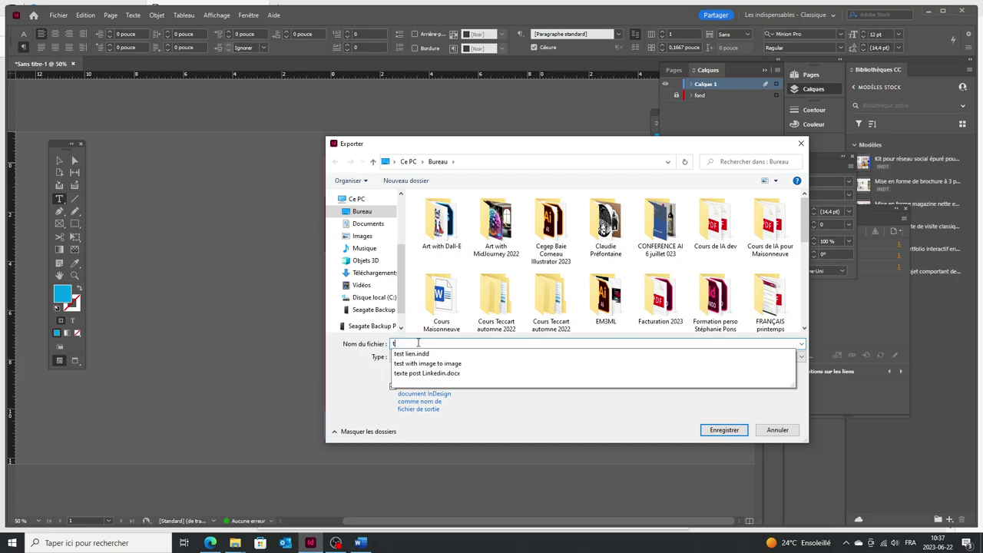
pyautogui.write('est indesign')
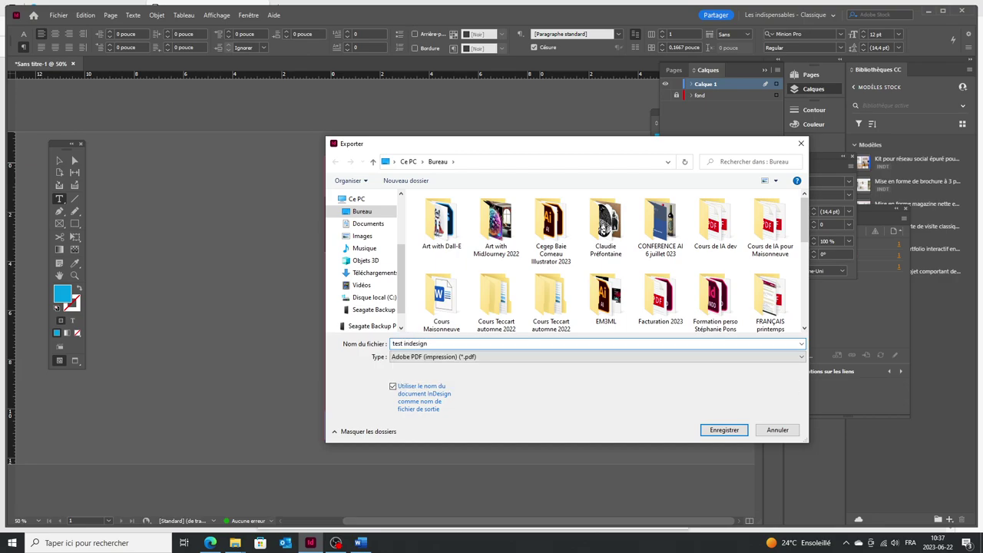
pyautogui.click(433, 360)
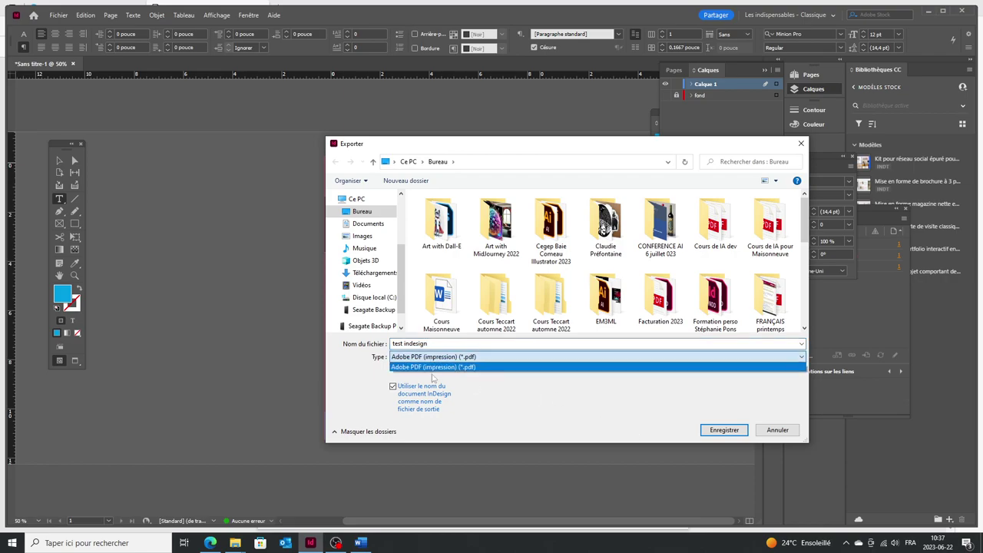
pyautogui.click(433, 367)
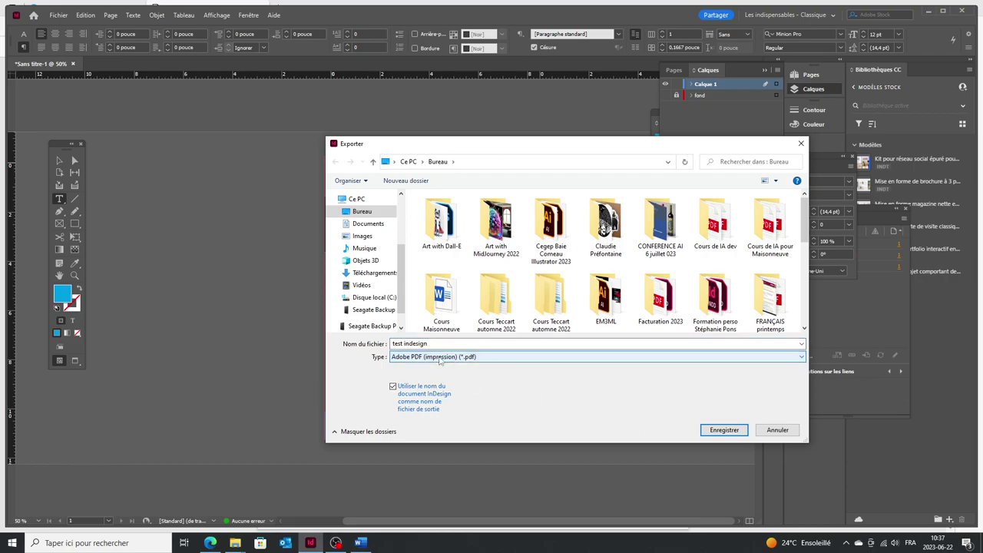
pyautogui.click(725, 430)
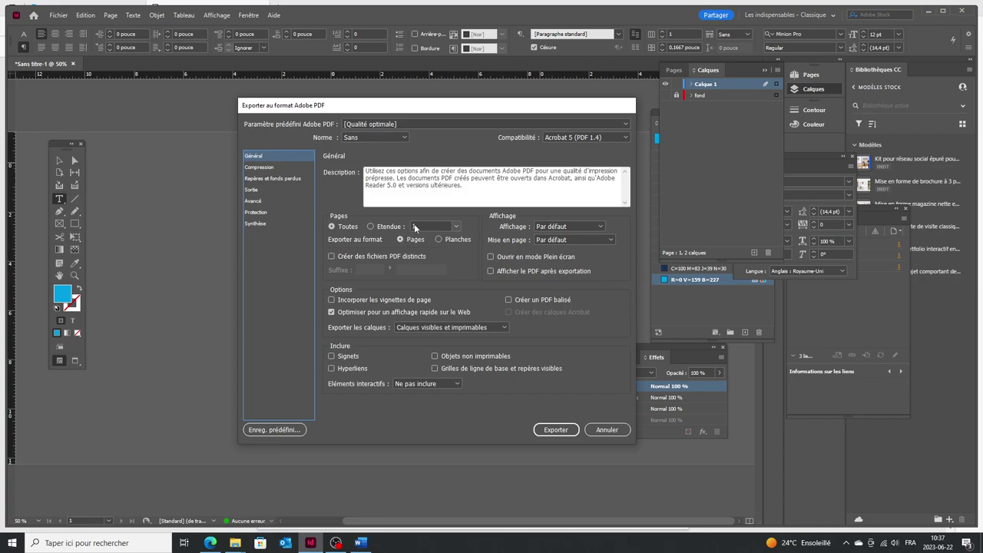
# Include hyperlinks, crop marks (Traits de coupe) and the document's bleed settings in the PDF options, and export the file
pyautogui.click(351, 369)
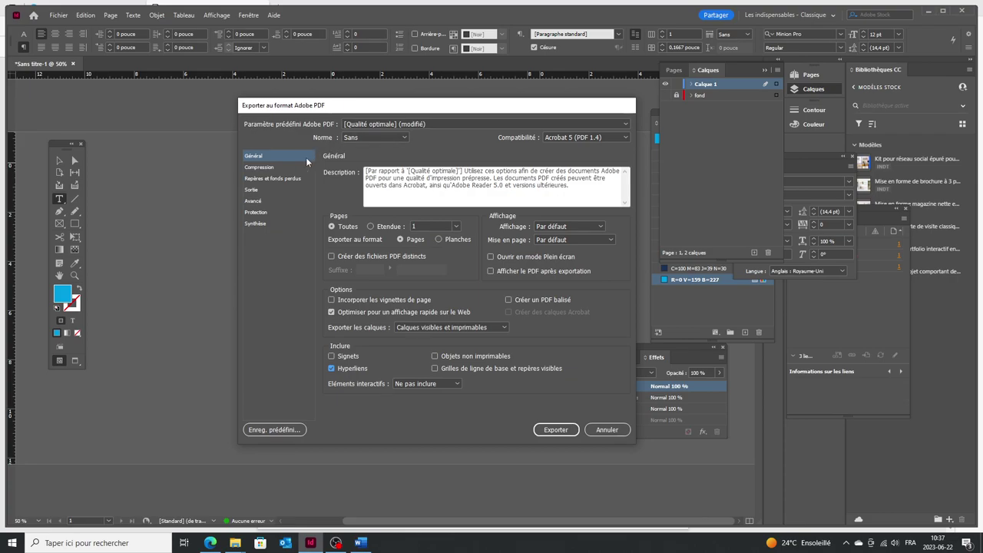
pyautogui.click(289, 179)
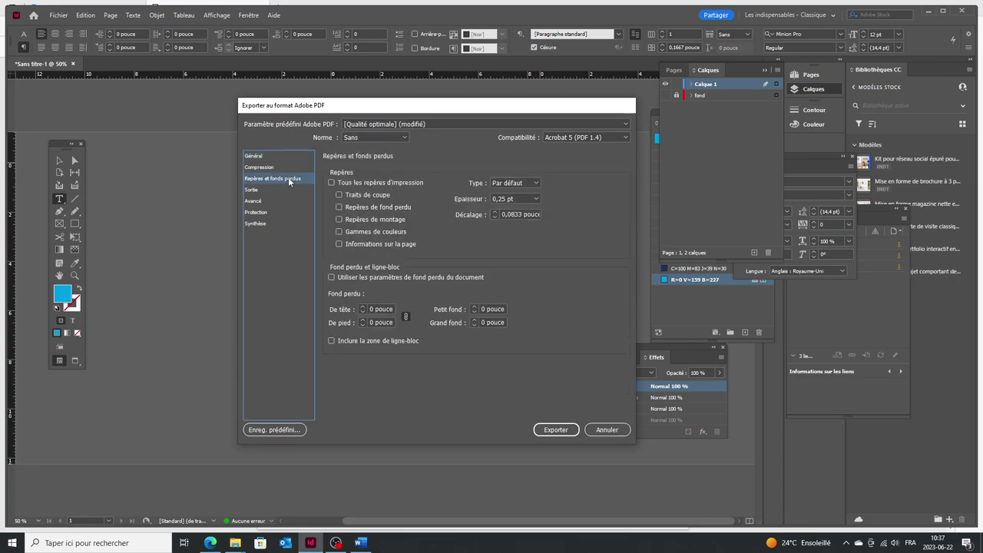
pyautogui.click(352, 196)
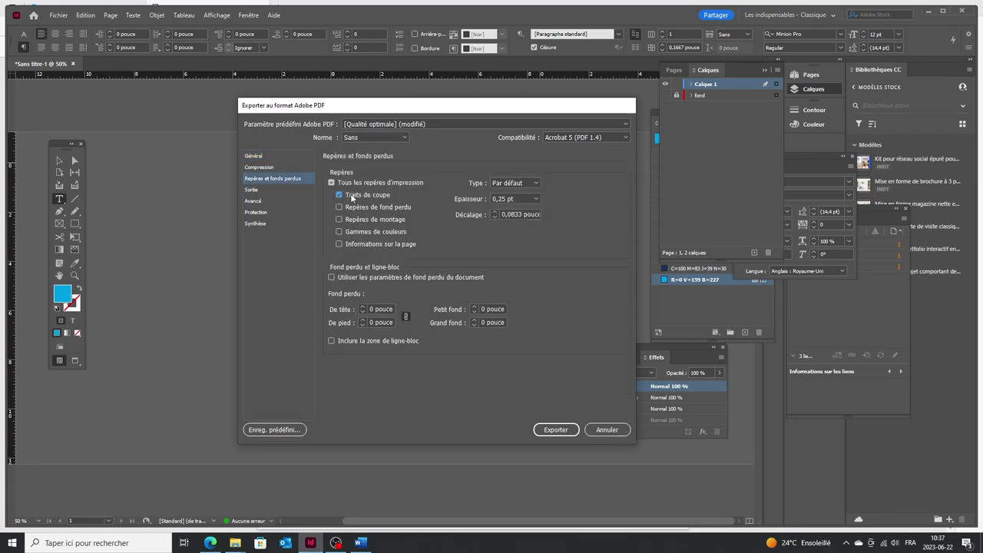
pyautogui.click(340, 277)
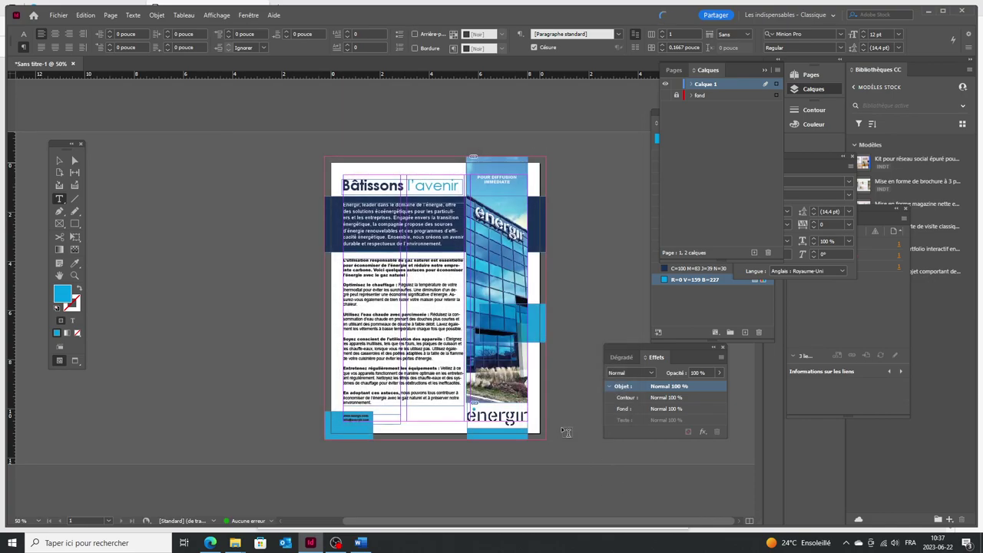
# Open the exported test indesign.pdf from the desktop and view the page down to the contact lines
pyautogui.click(928, 12)
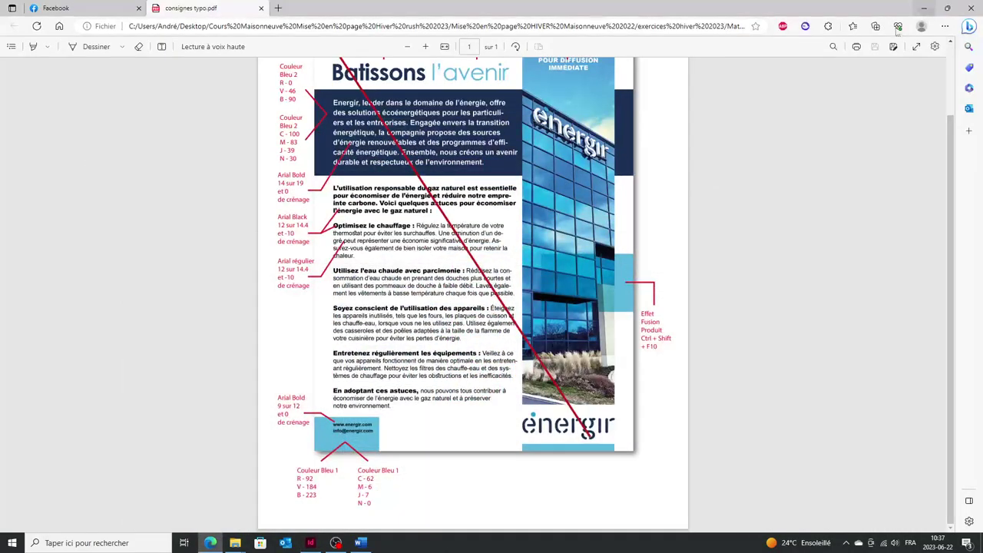
pyautogui.click(924, 9)
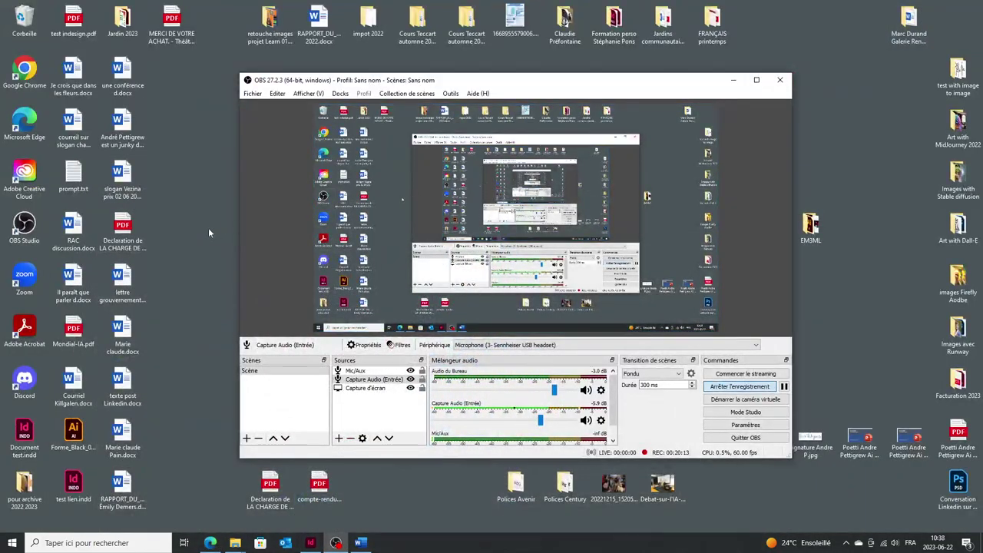
pyautogui.click(173, 22)
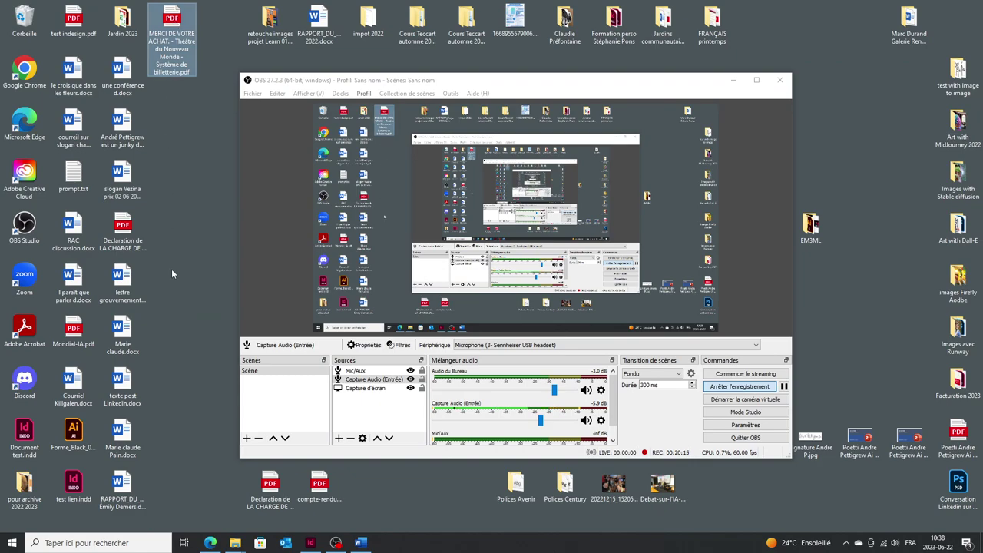
pyautogui.click(197, 160)
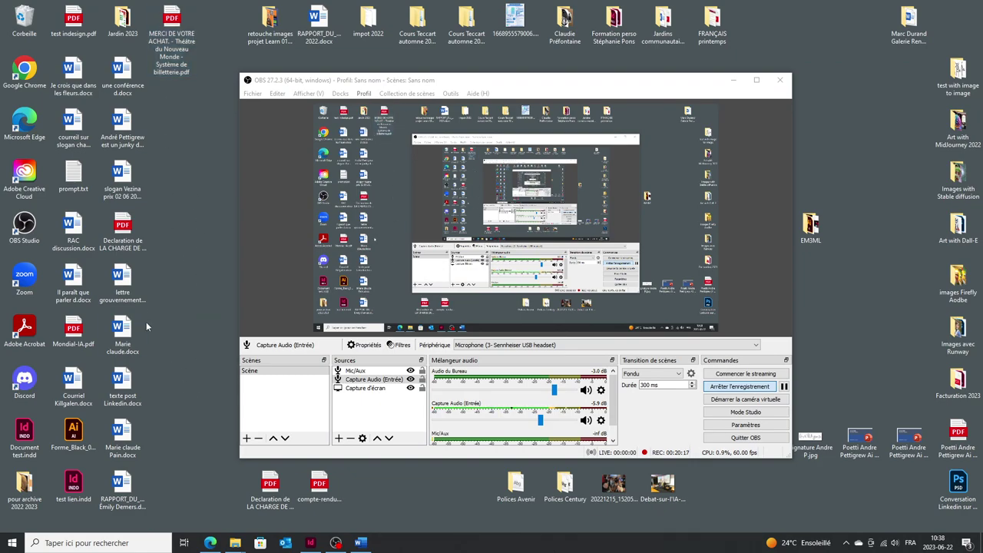
pyautogui.doubleClick(77, 20)
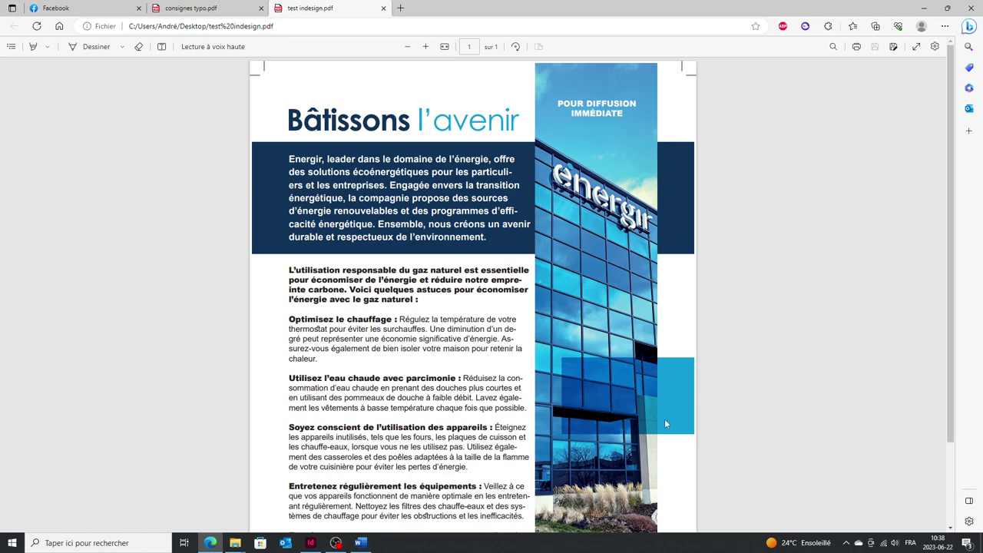
pyautogui.scroll(-2, 680, 461)
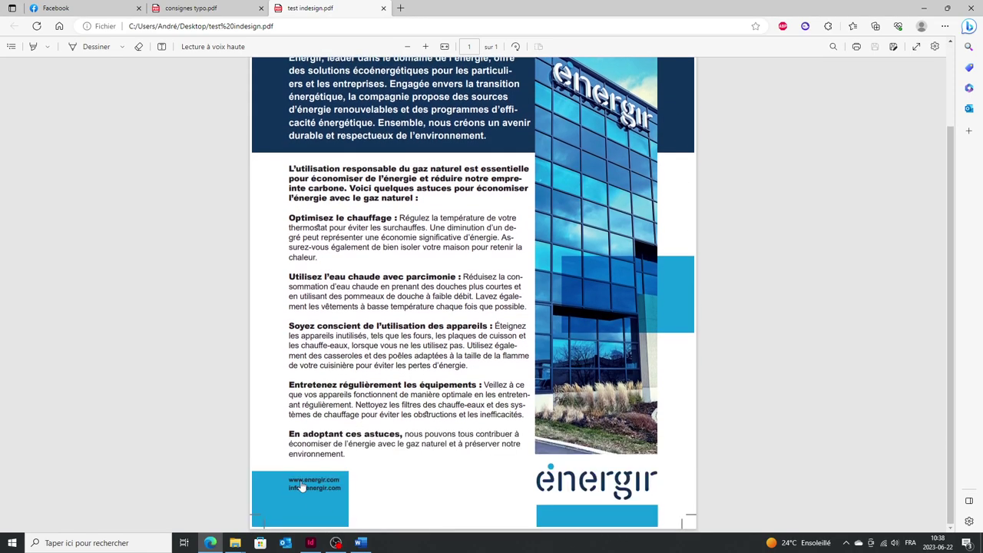
# Test the contact e-mail link in the PDF, close the PDF and the mail window, and return to the desktop
pyautogui.click(304, 481)
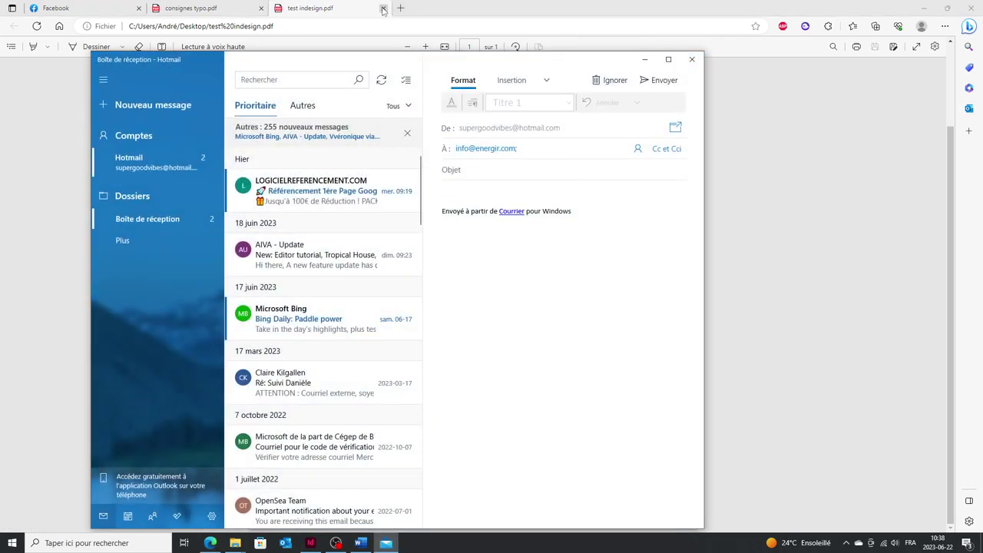
pyautogui.hotkey('ctrl', 'w')
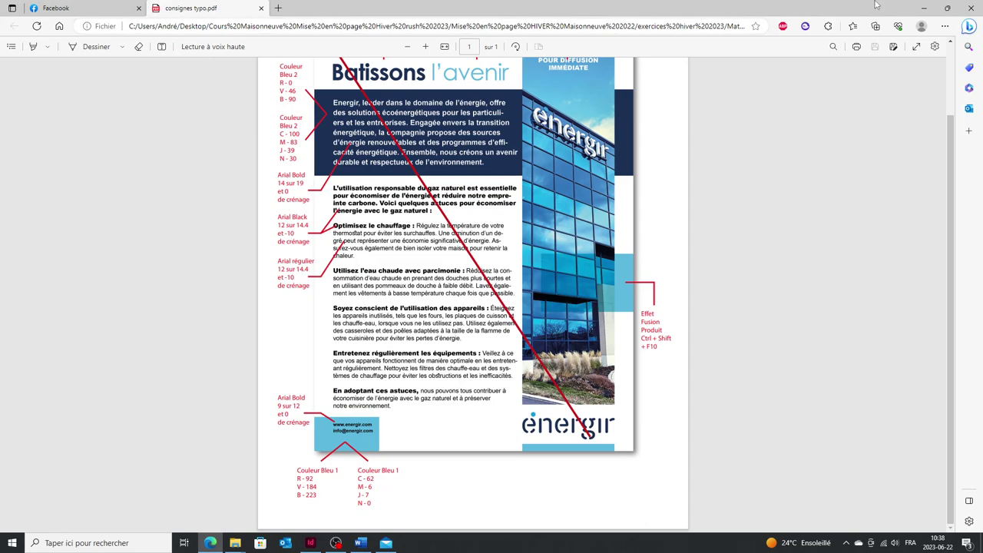
pyautogui.click(310, 543)
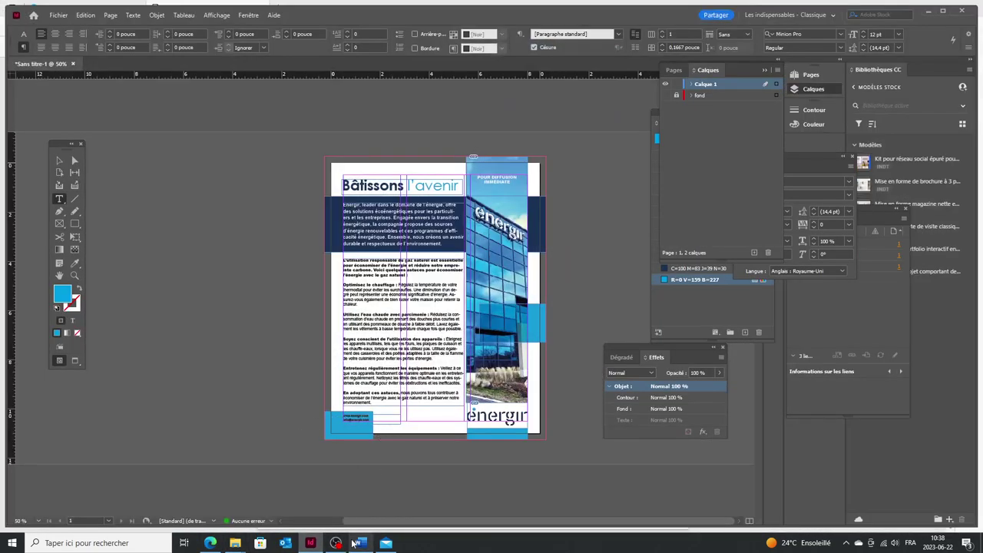
pyautogui.click(210, 543)
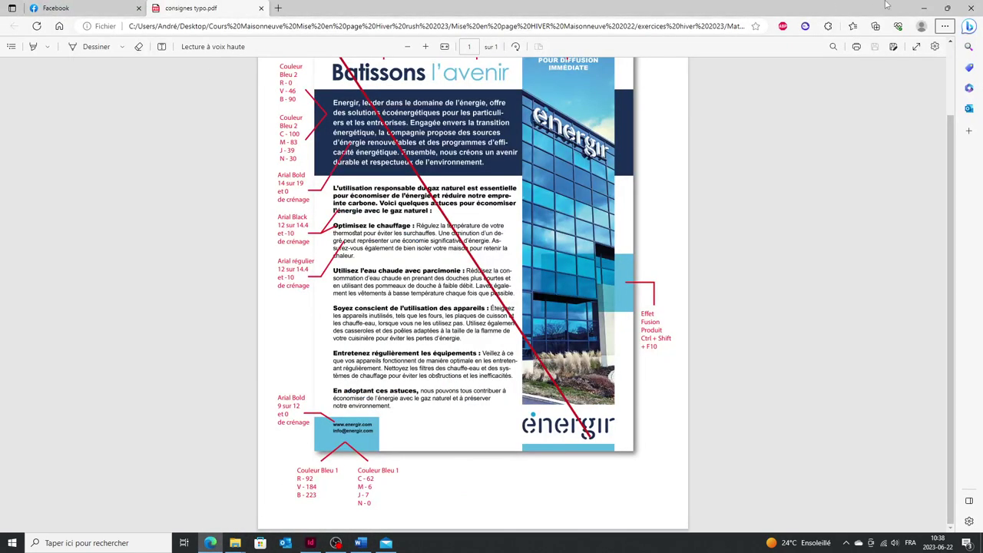
pyautogui.click(924, 8)
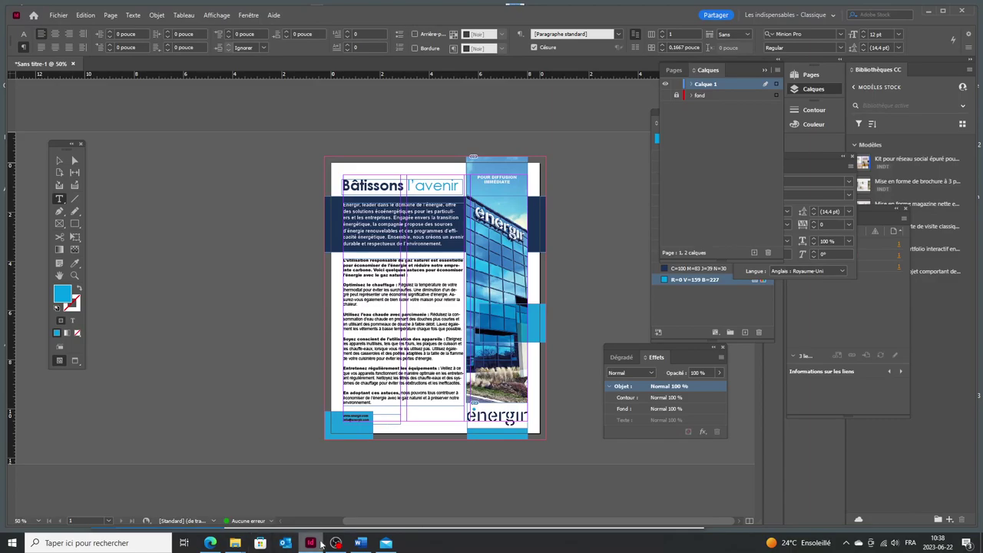
pyautogui.click(386, 543)
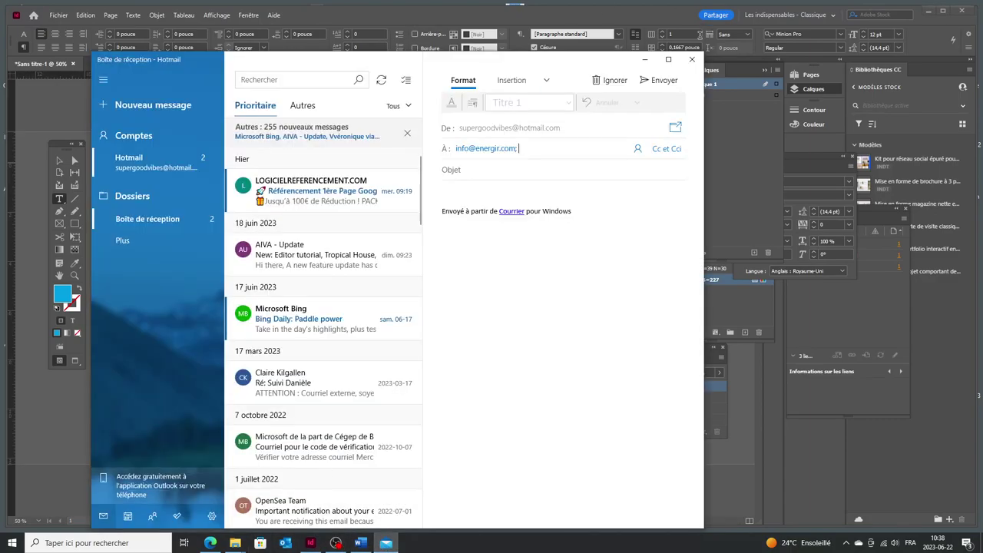
pyautogui.click(692, 59)
pyautogui.click(928, 11)
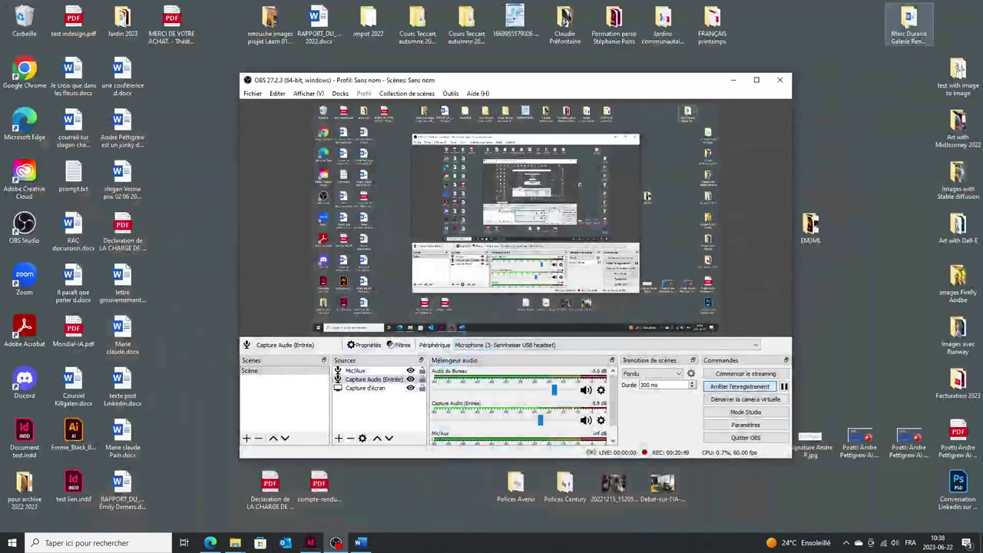
pyautogui.doubleClick(74, 22)
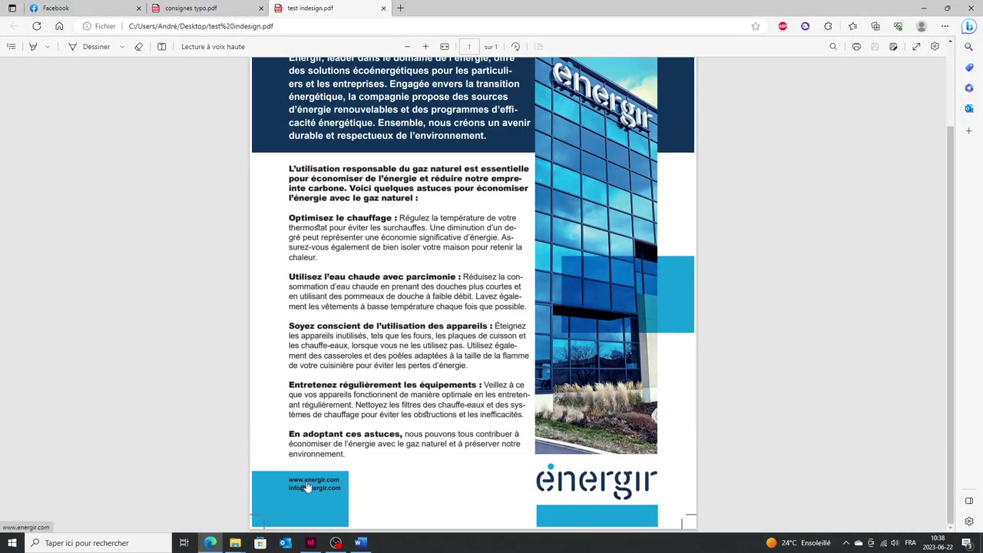
pyautogui.click(306, 482)
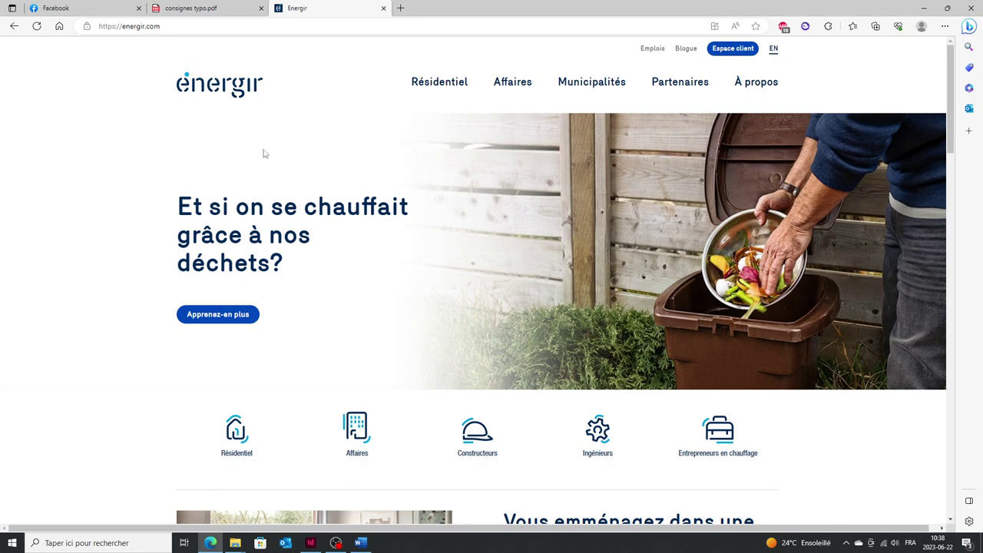
pyautogui.click(384, 9)
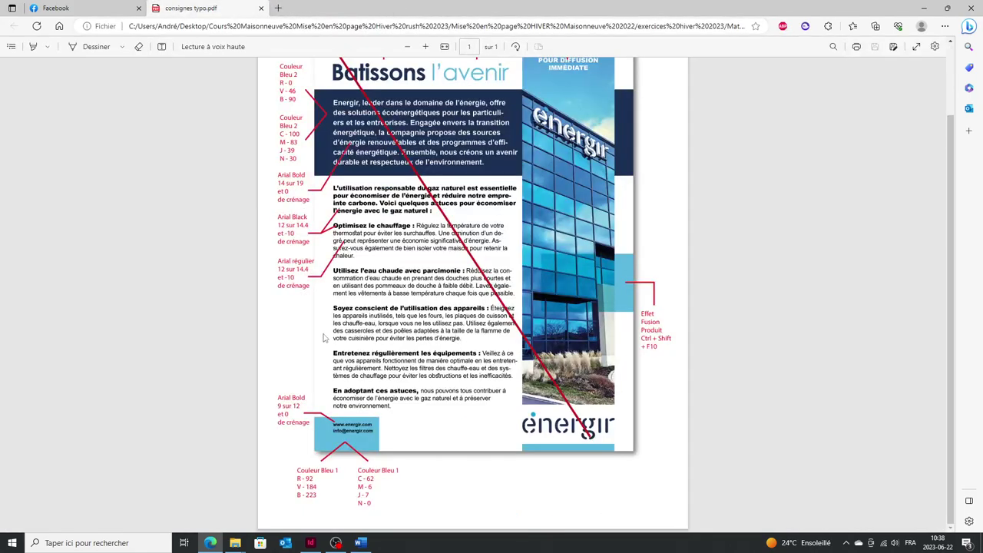
# Open test indesign.pdf again from the desktop, review the whole flyer with its crop marks and bleed, and close it
pyautogui.click(924, 8)
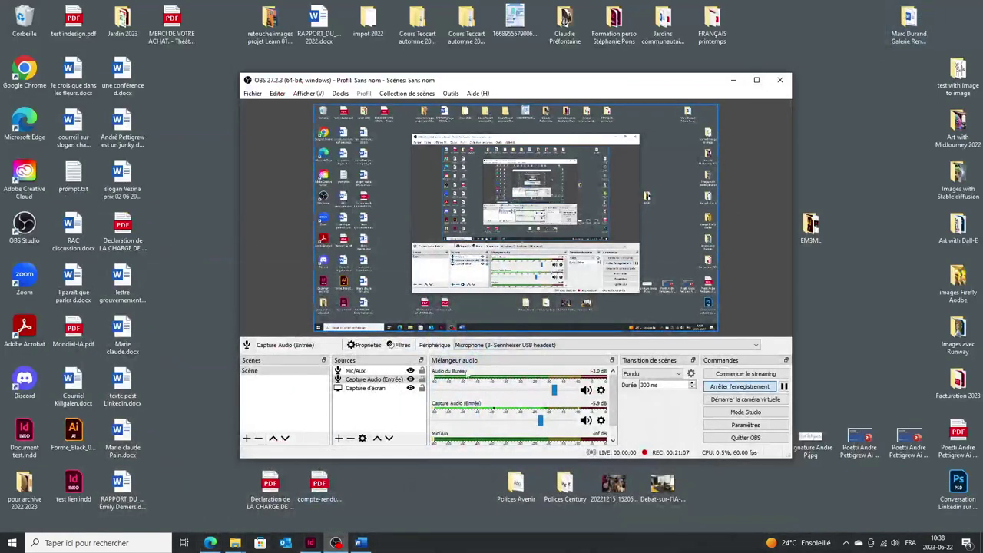
pyautogui.doubleClick(87, 27)
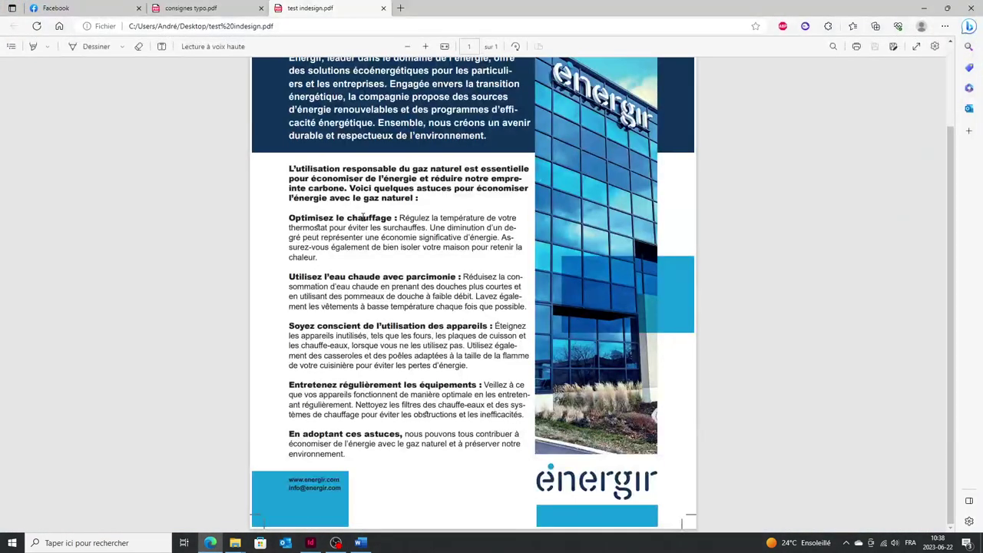
pyautogui.scroll(-2, 465, 321)
pyautogui.scroll(2, 466, 321)
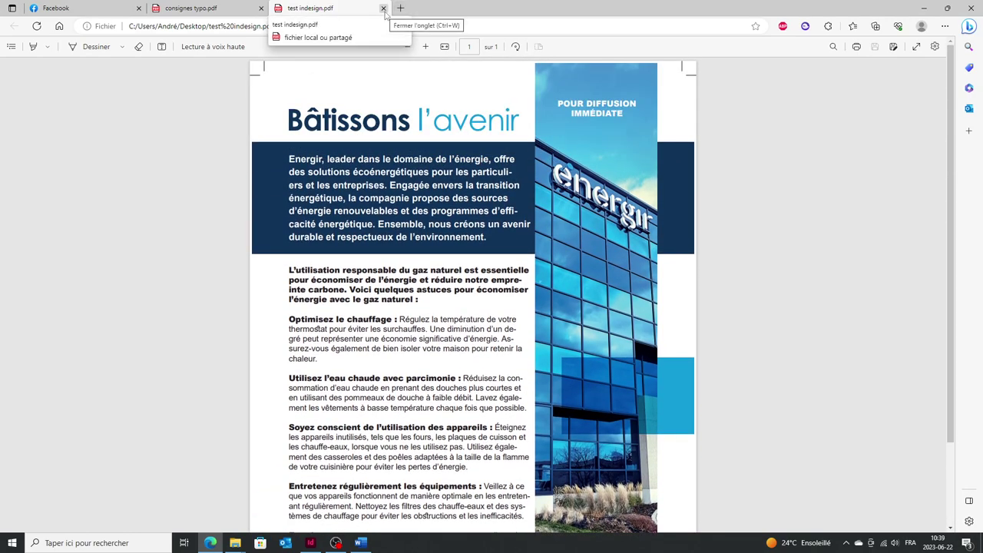
pyautogui.click(383, 8)
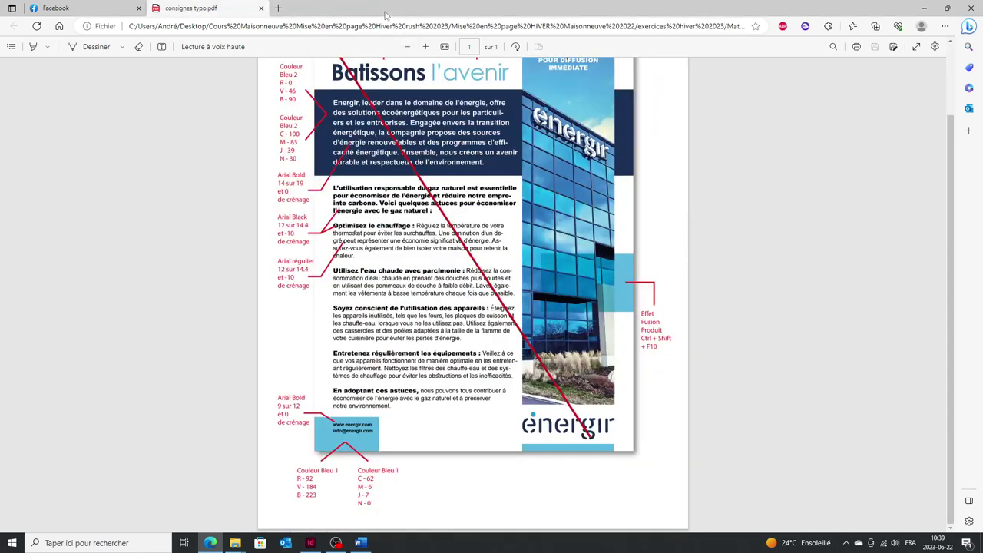
pyautogui.click(922, 9)
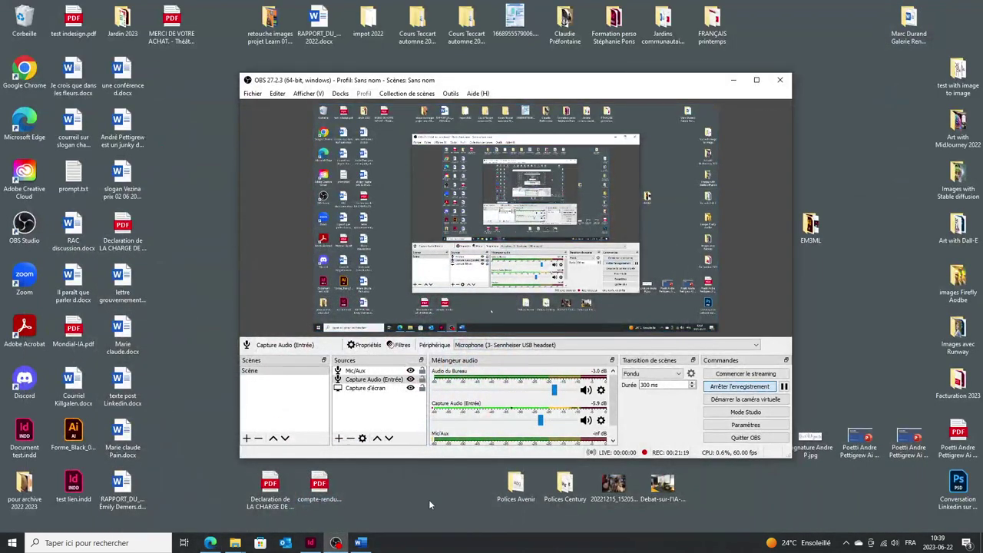
# Switch back to InDesign and start exporting the flyer to the desktop as a JPEG file named test indesign
pyautogui.click(311, 544)
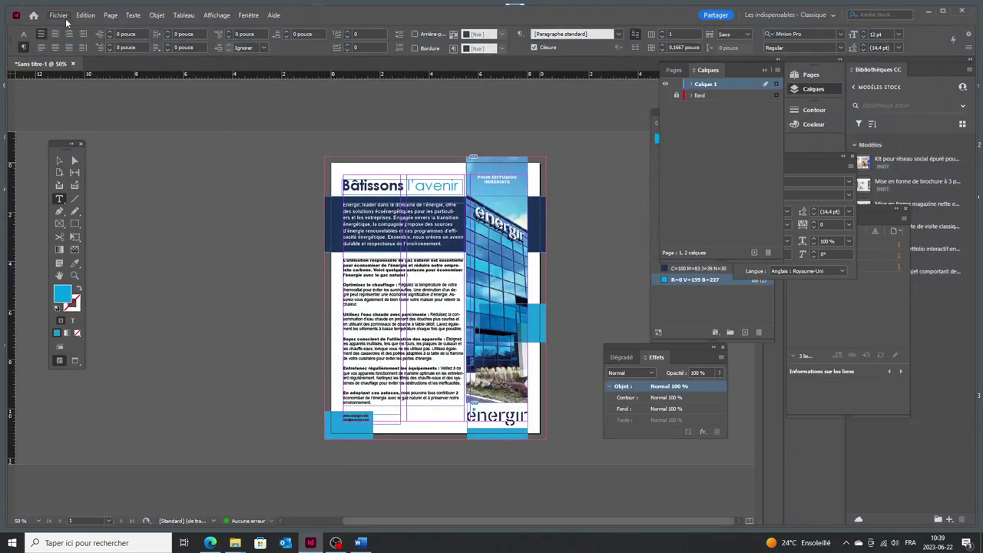
pyautogui.click(57, 17)
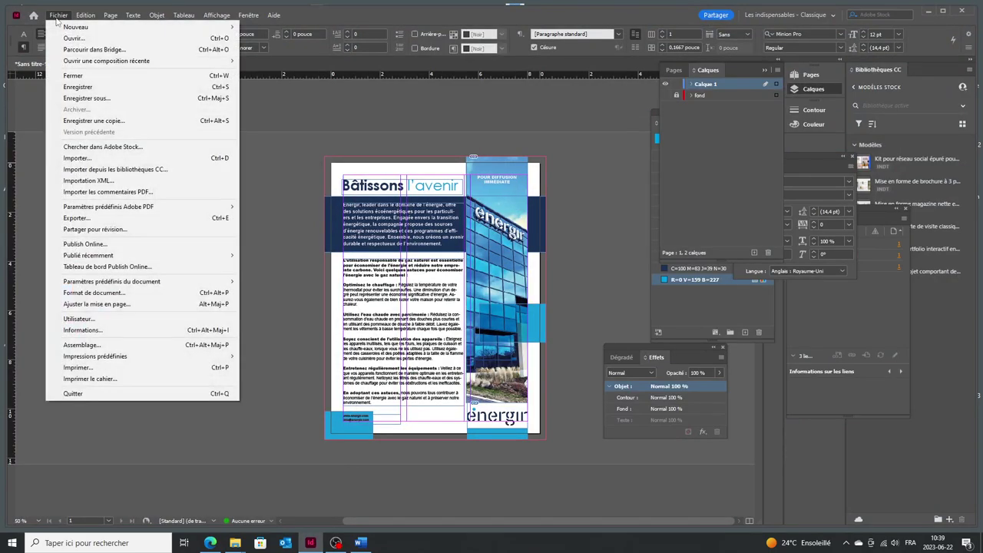
pyautogui.click(154, 218)
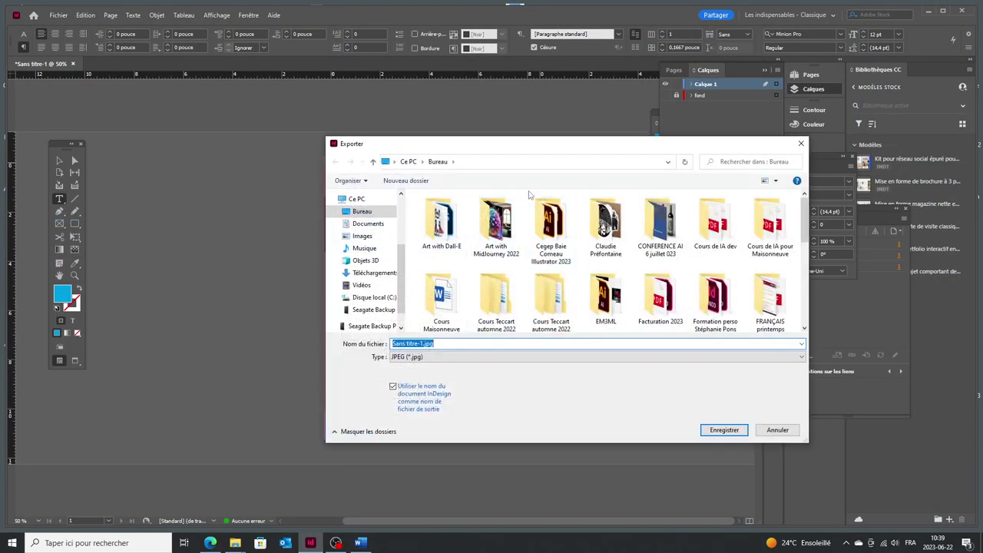
pyautogui.write('test')
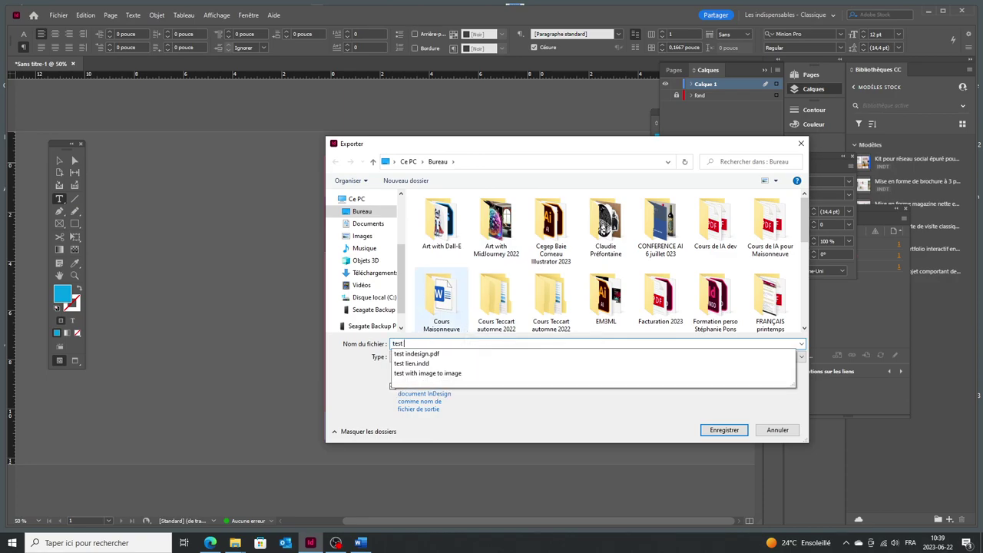
pyautogui.write(' indesign')
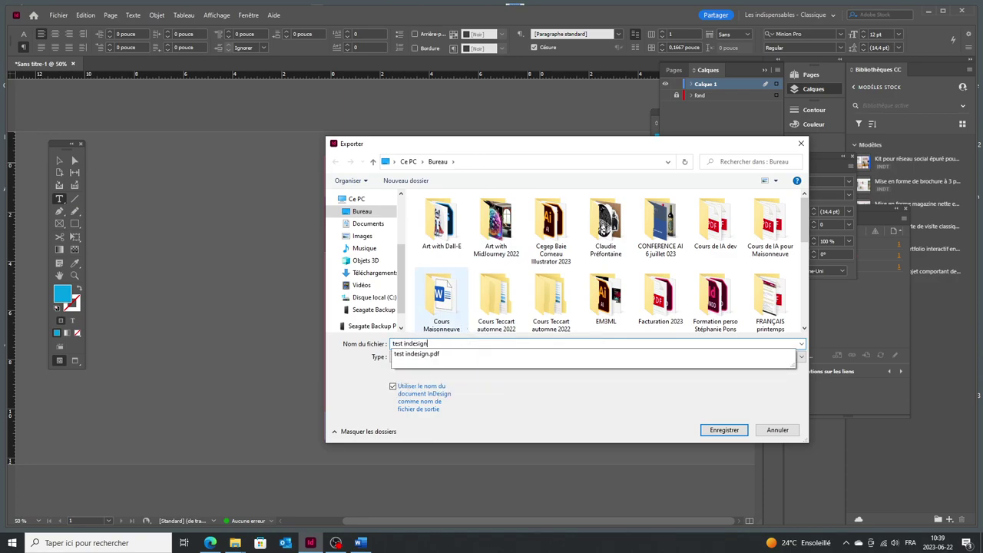
pyautogui.press('Escape')
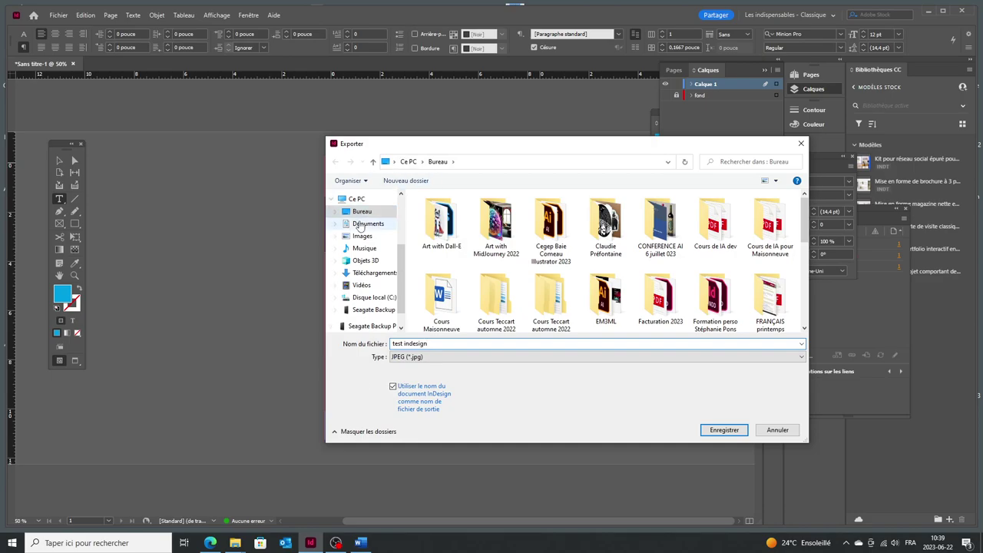
pyautogui.click(442, 358)
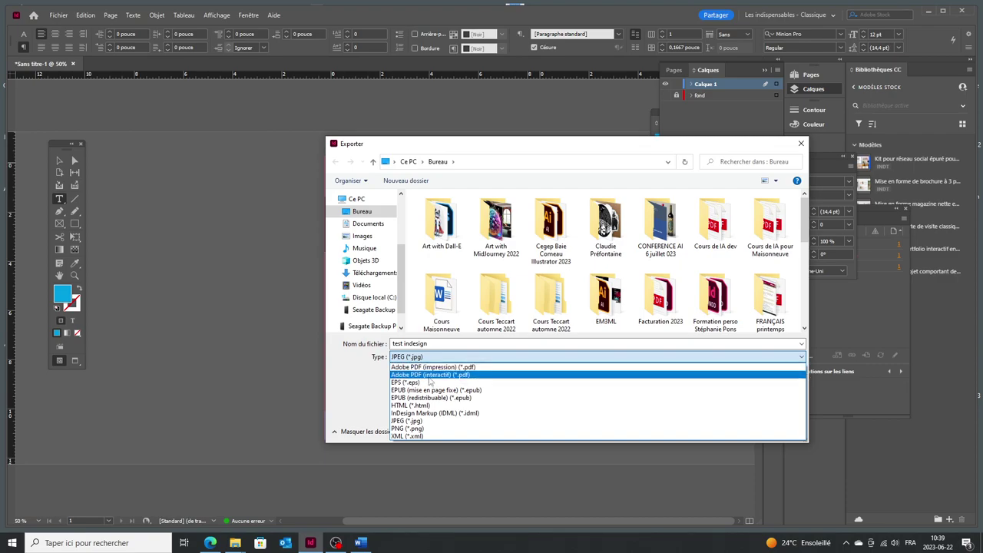
pyautogui.click(434, 421)
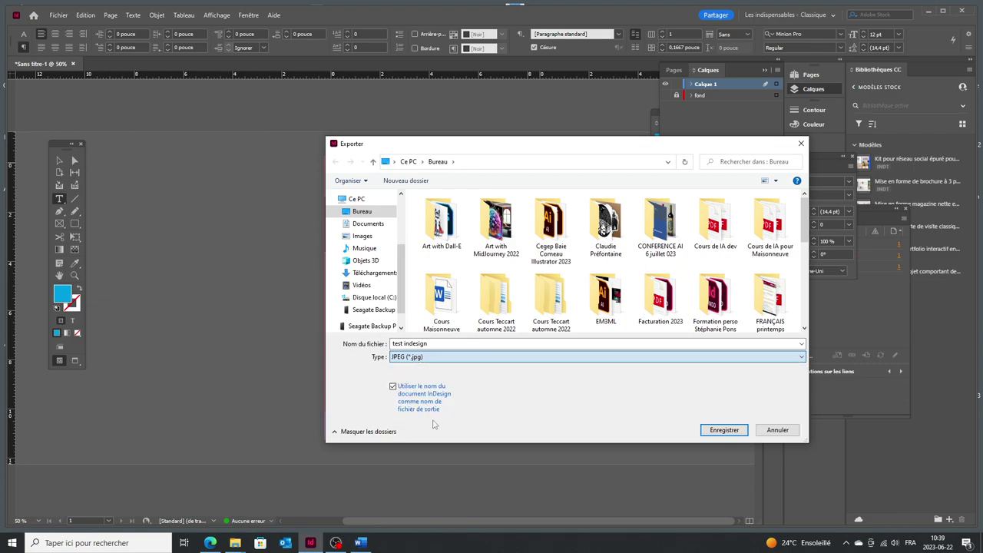
pyautogui.click(723, 430)
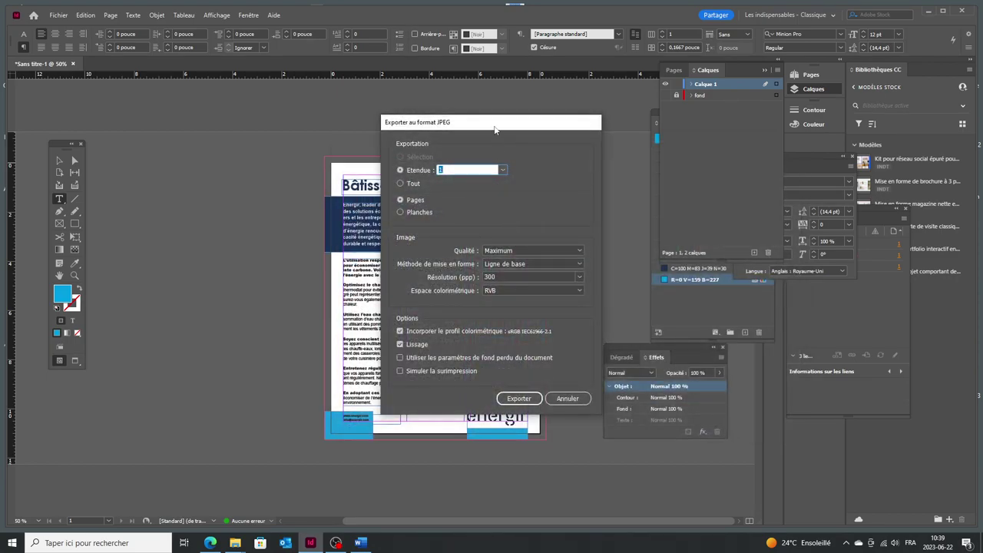
# Export page 1 as a JPEG with Maximum quality, 300 ppi resolution and RVB colour space
pyautogui.moveTo(495, 130); pyautogui.dragTo(420, 142)
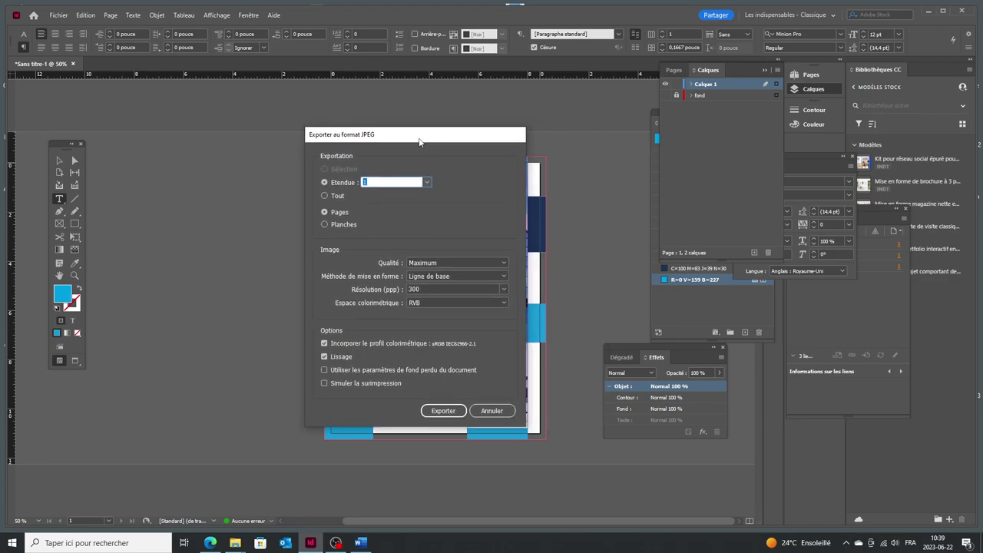
pyautogui.click(400, 180)
pyautogui.click(443, 264)
pyautogui.click(443, 264)
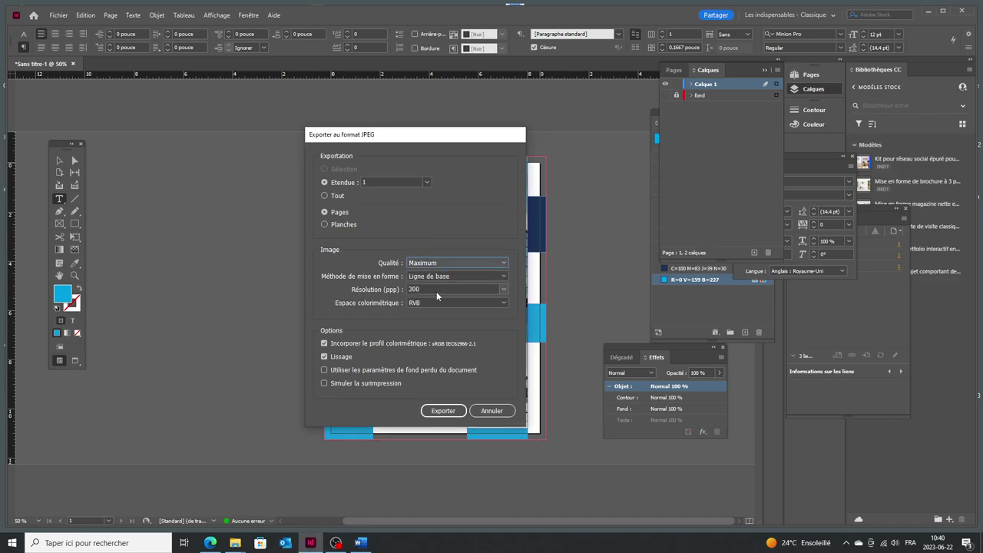
pyautogui.click(436, 289)
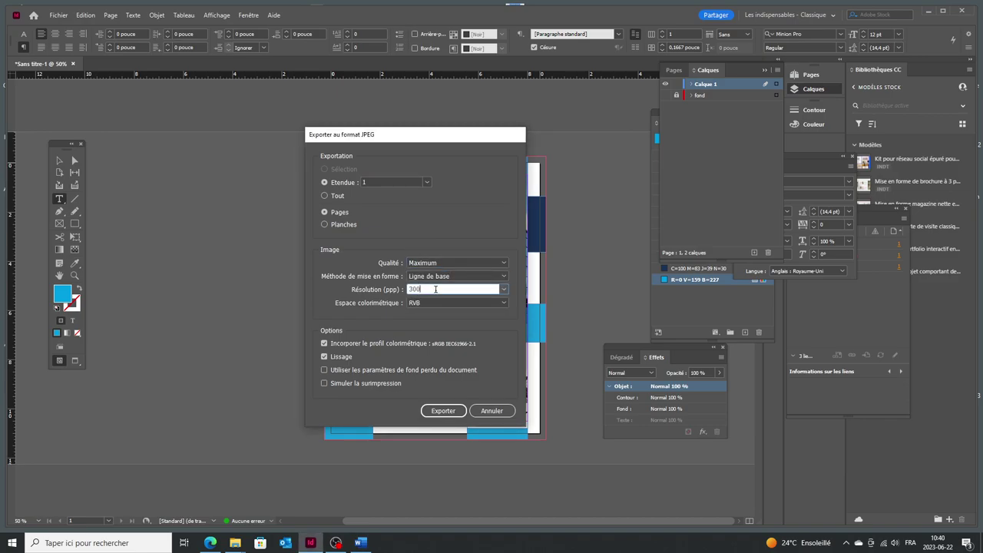
pyautogui.click(504, 290)
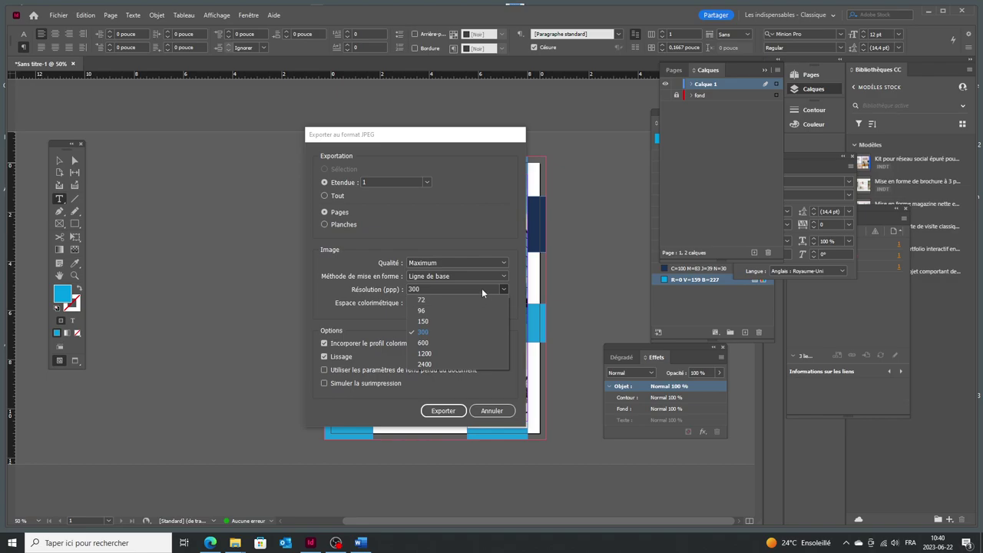
pyautogui.click(482, 288)
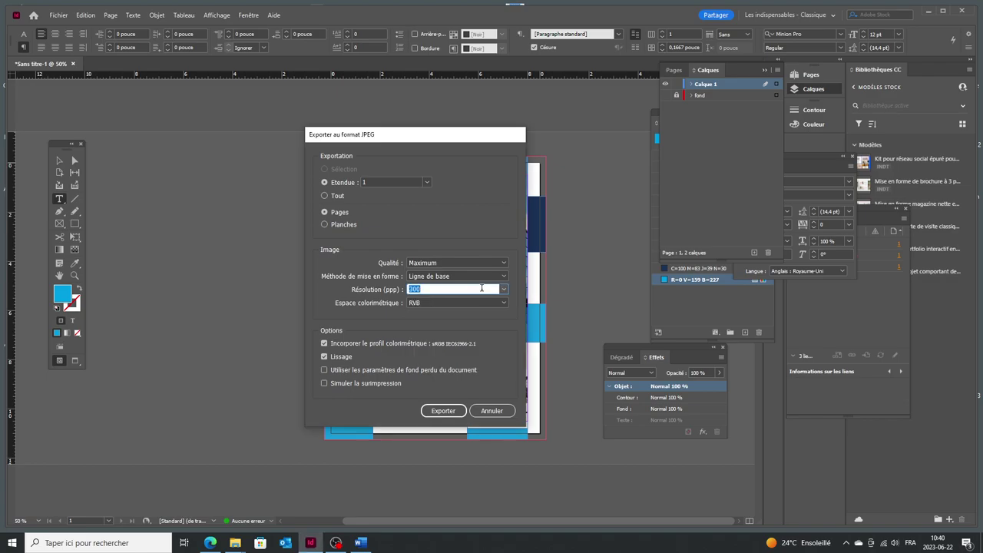
pyautogui.click(439, 415)
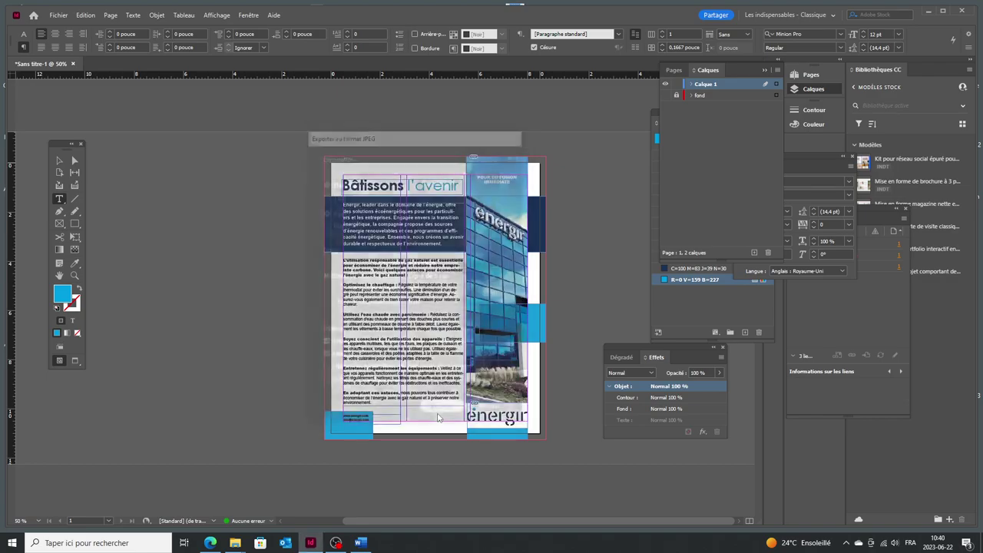
# Minimize InDesign, open test indesign.jpg from the desktop to check the flyer image, and close it
pyautogui.click(928, 11)
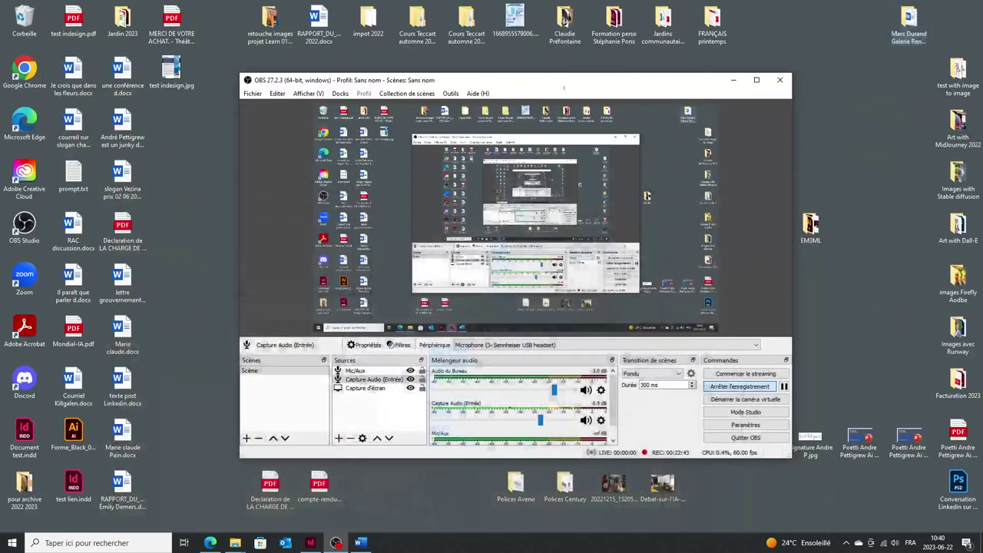
pyautogui.doubleClick(170, 71)
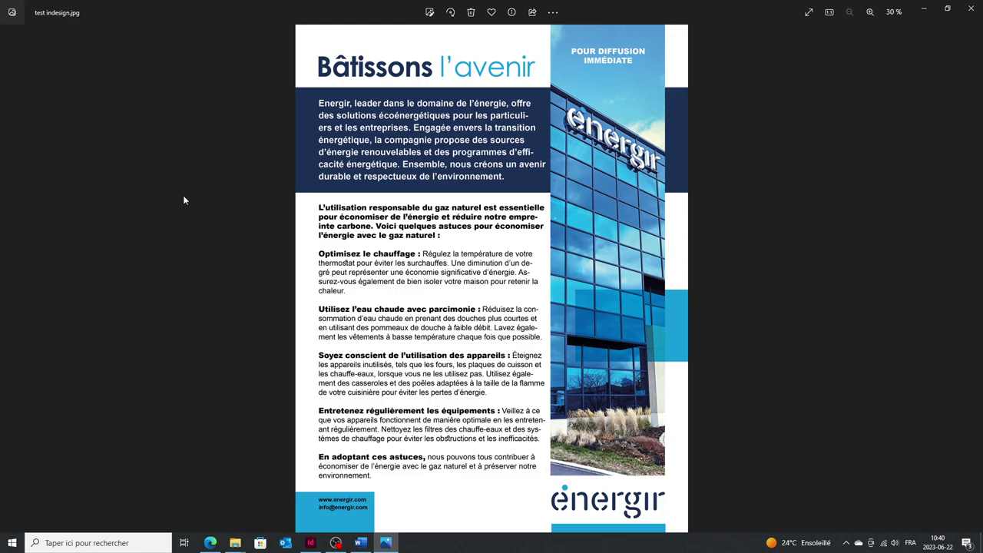
pyautogui.click(972, 8)
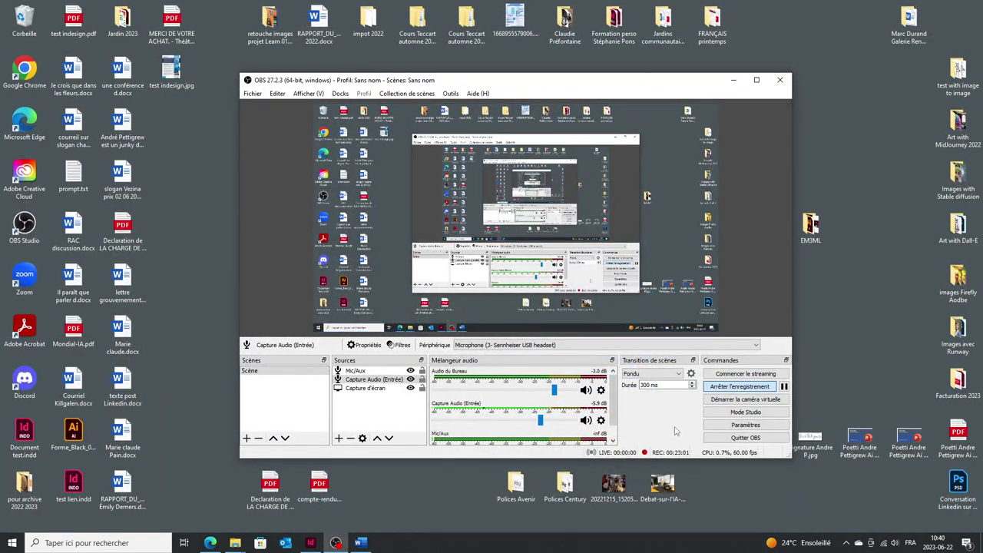